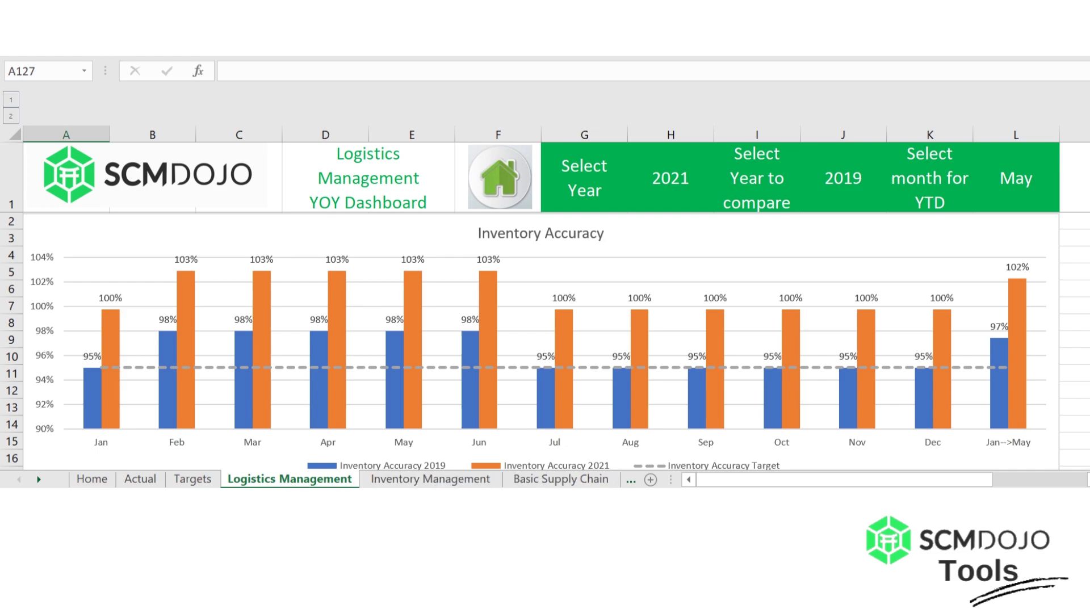
# Examine the Basic Supply Chain dashboard's title, year, comparison-year and YTD-month selectors and its list of years, and open the Actual sheet
pyautogui.click(430, 479)
pyautogui.click(550, 481)
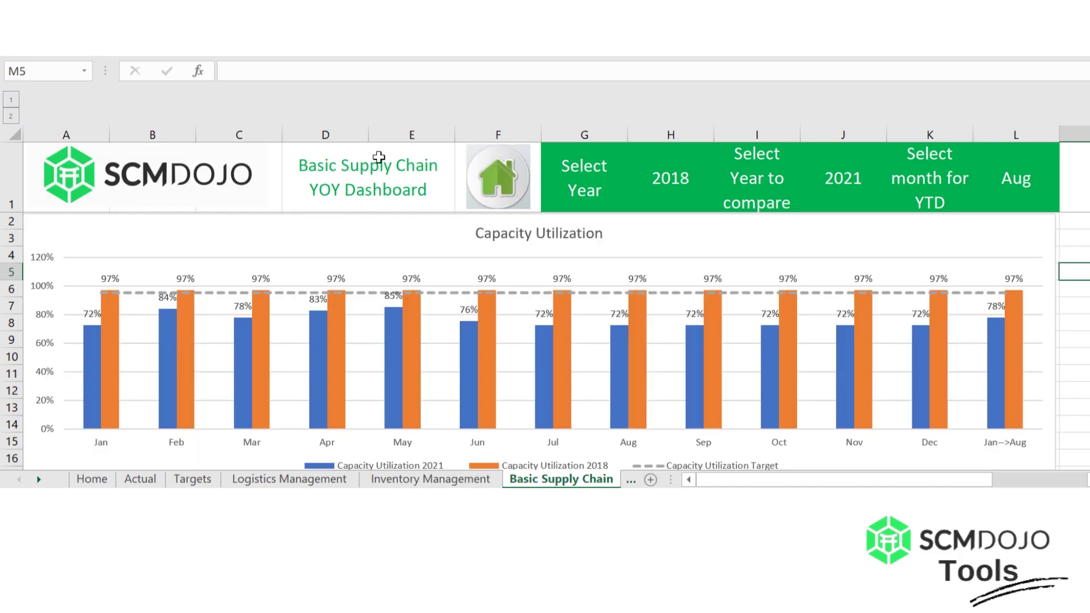
pyautogui.click(335, 169)
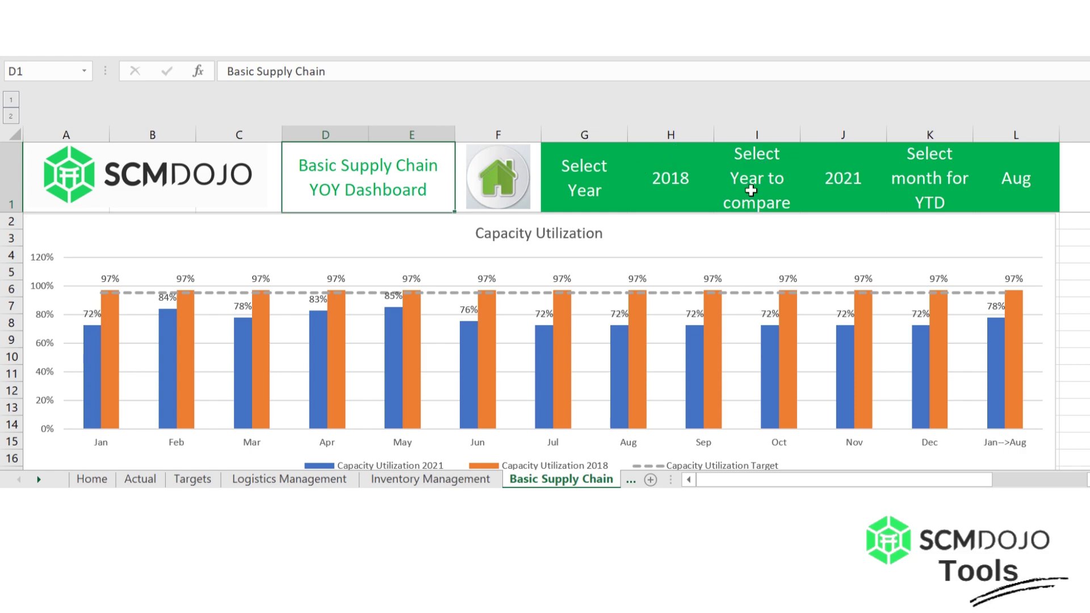
pyautogui.click(678, 188)
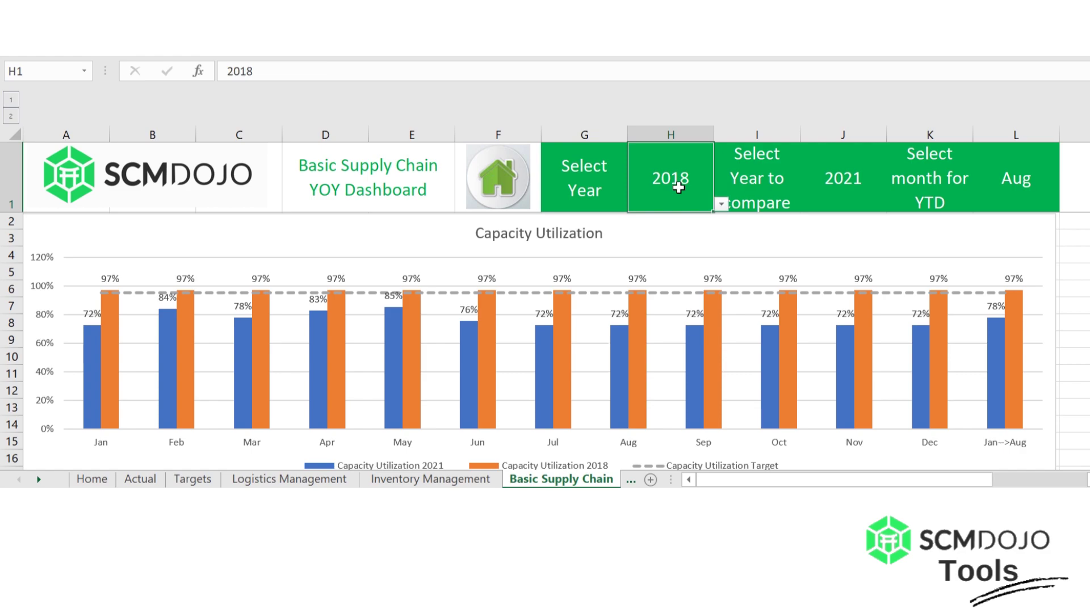
pyautogui.click(844, 177)
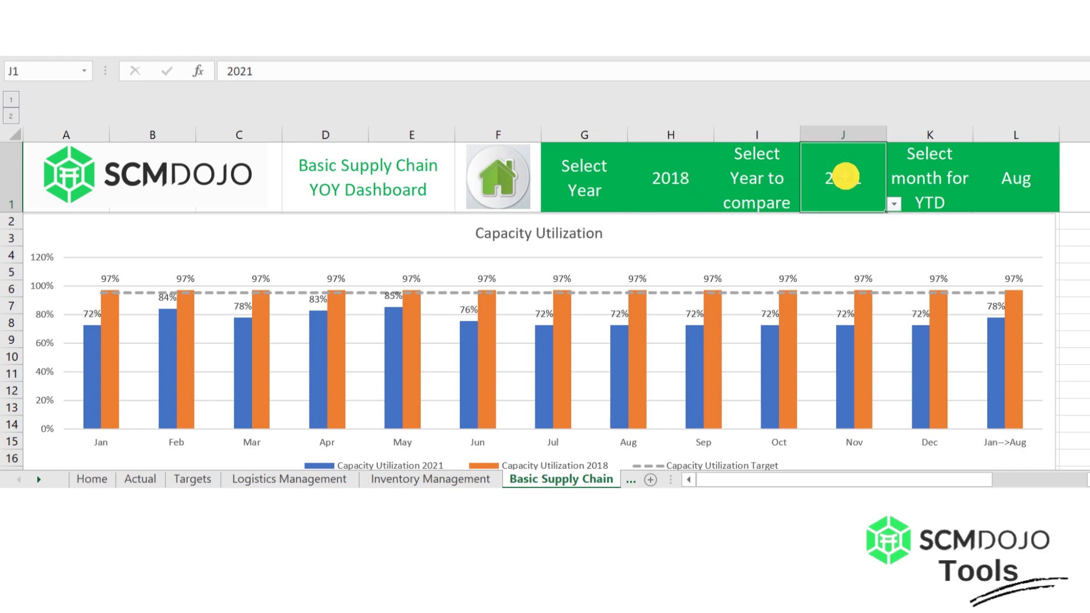
pyautogui.click(1011, 185)
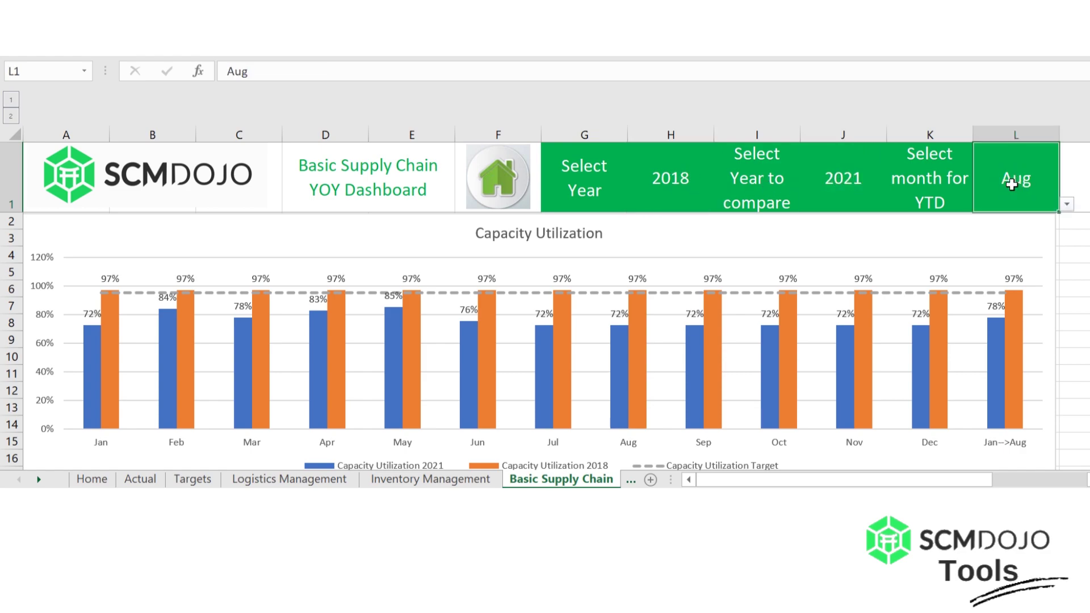
pyautogui.click(670, 168)
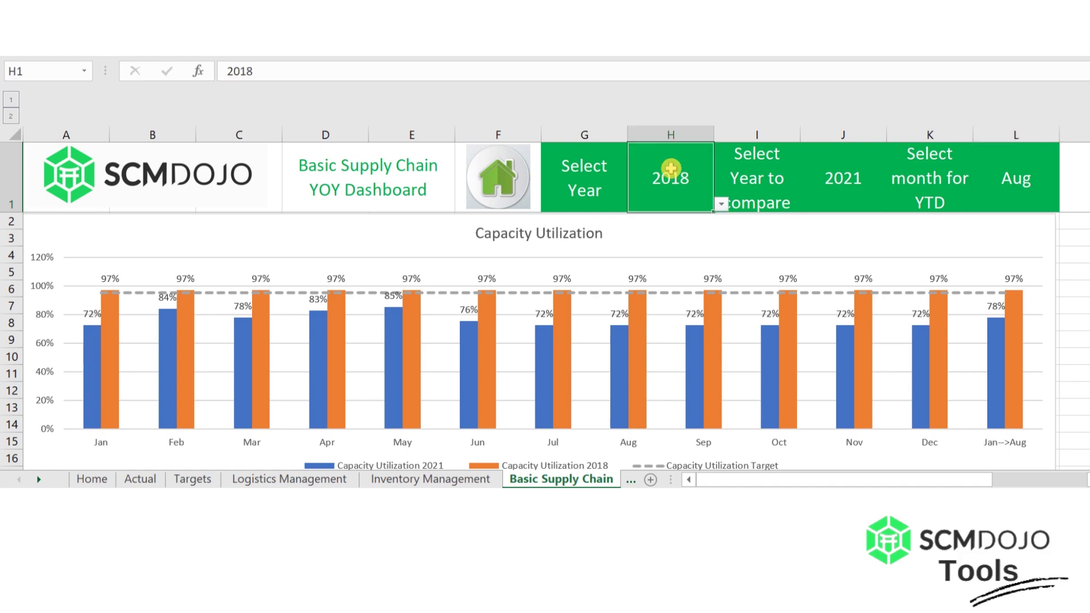
pyautogui.click(720, 204)
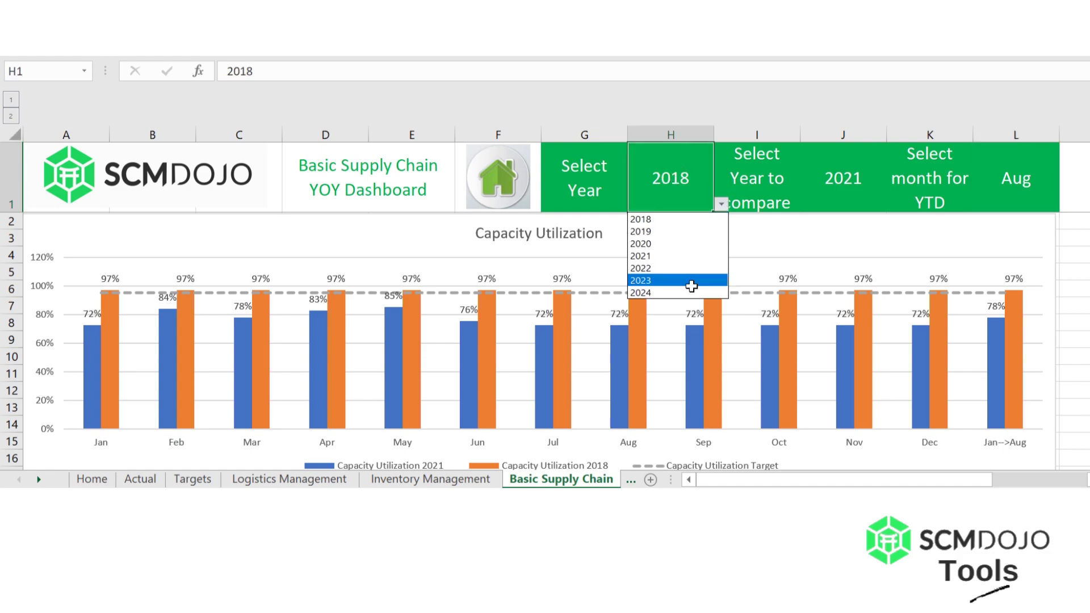
pyautogui.click(706, 190)
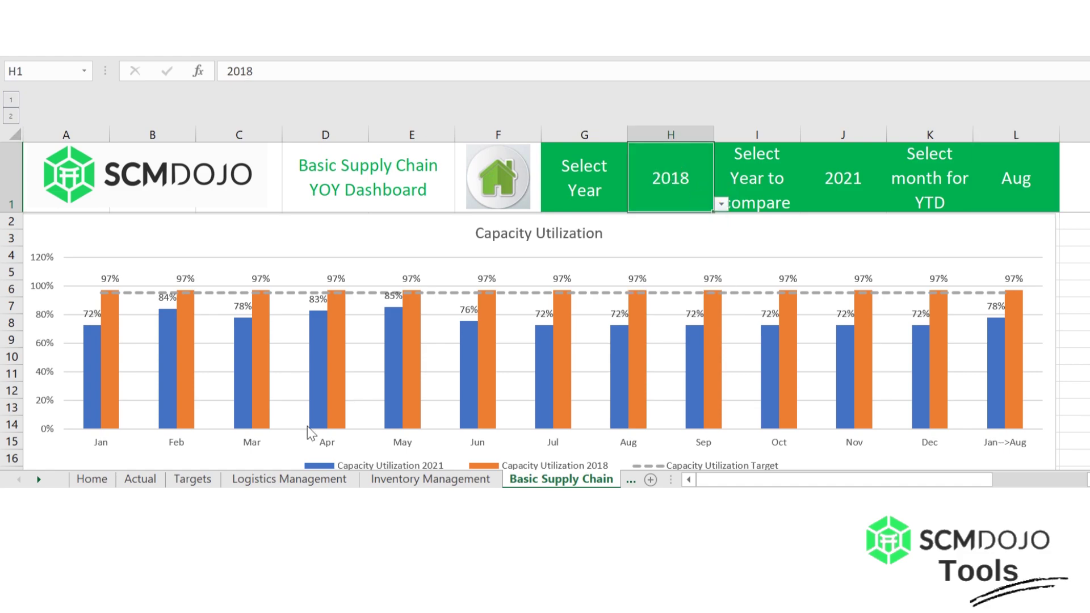
pyautogui.click(143, 482)
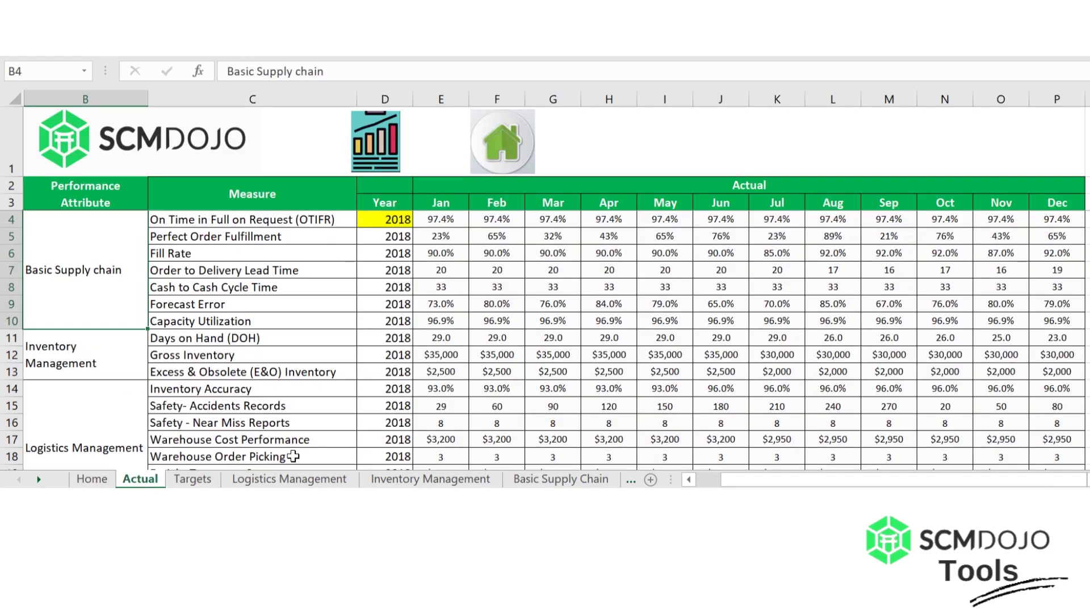
# Open the Logistics Management dashboard and set its main year to 2018
pyautogui.click(290, 479)
pyautogui.click(689, 167)
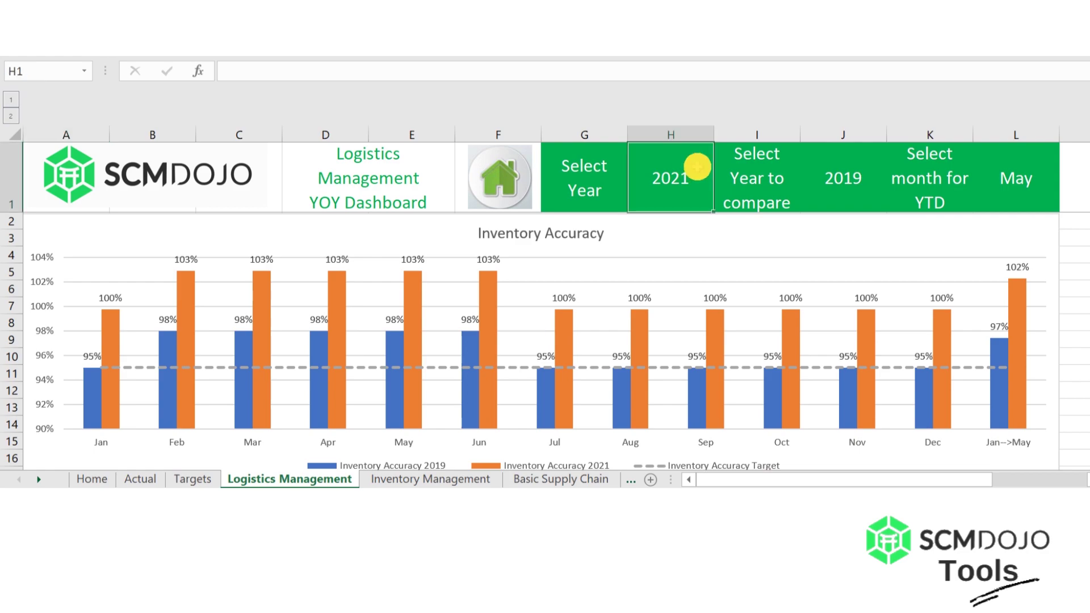
pyautogui.click(720, 204)
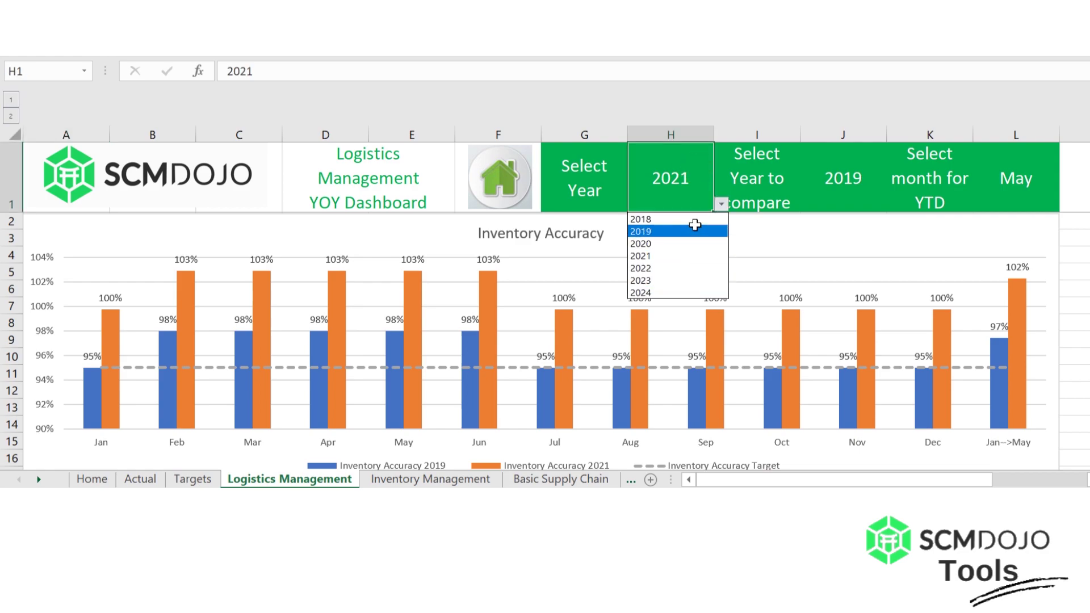
pyautogui.click(696, 219)
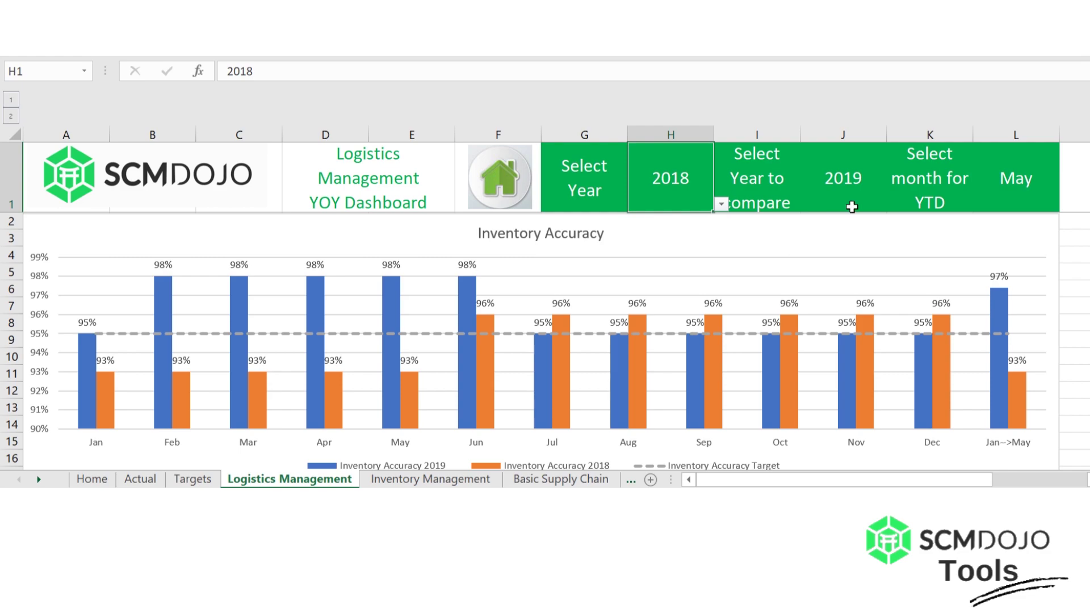
# Try 2022 and 2021 as the comparison year on the Logistics Management dashboard
pyautogui.click(851, 173)
pyautogui.click(894, 205)
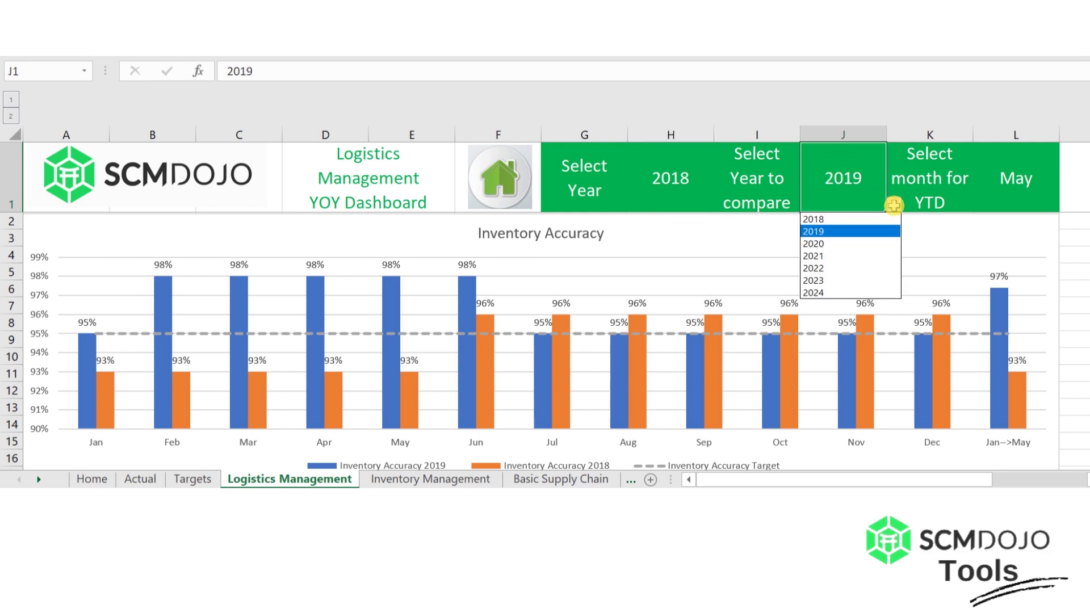
pyautogui.click(820, 267)
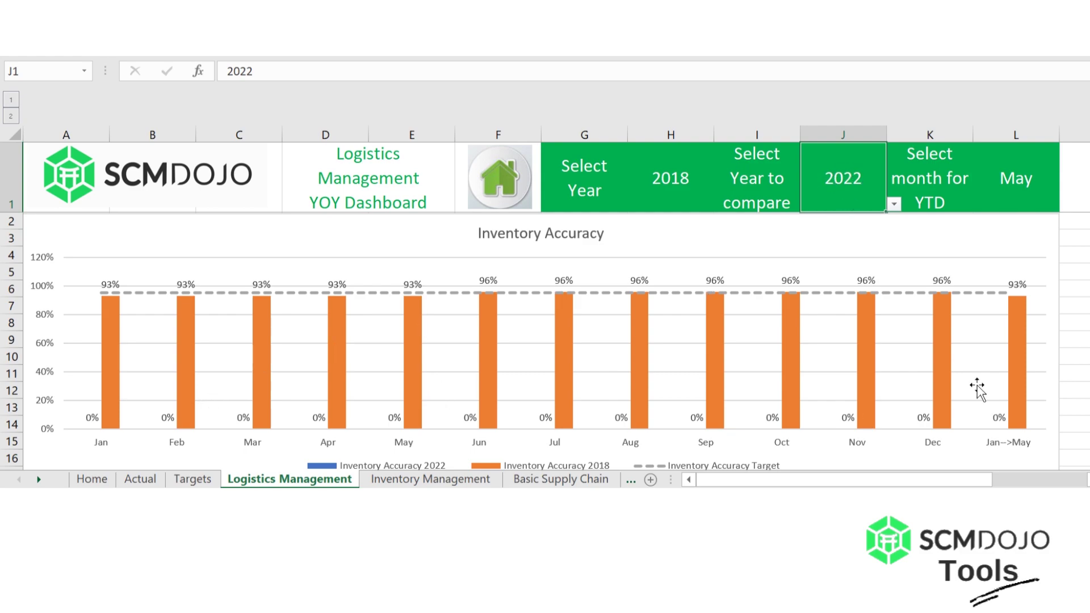
pyautogui.click(894, 204)
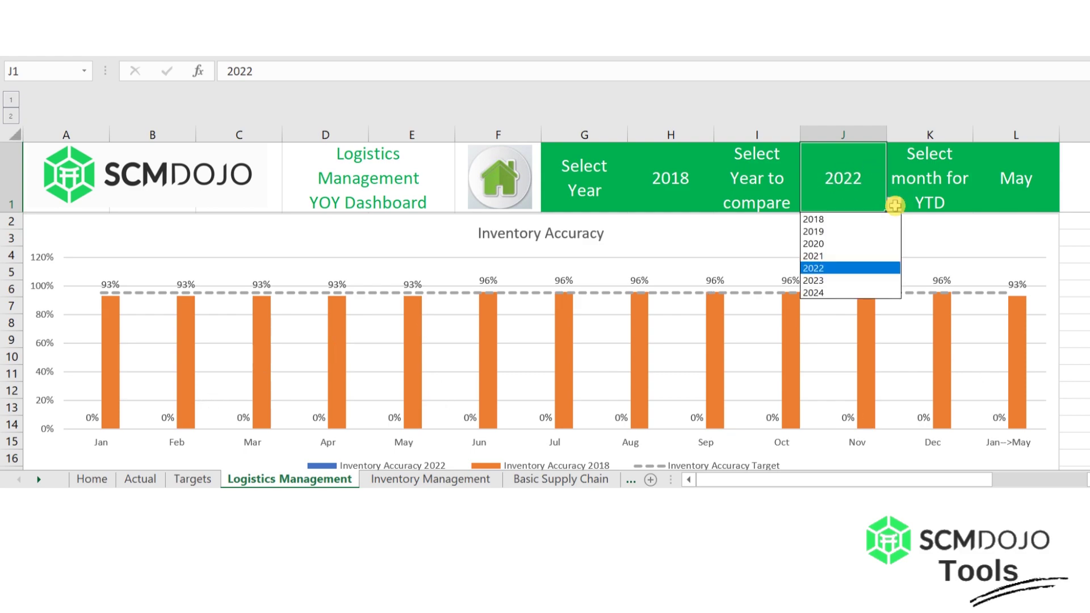
pyautogui.click(814, 256)
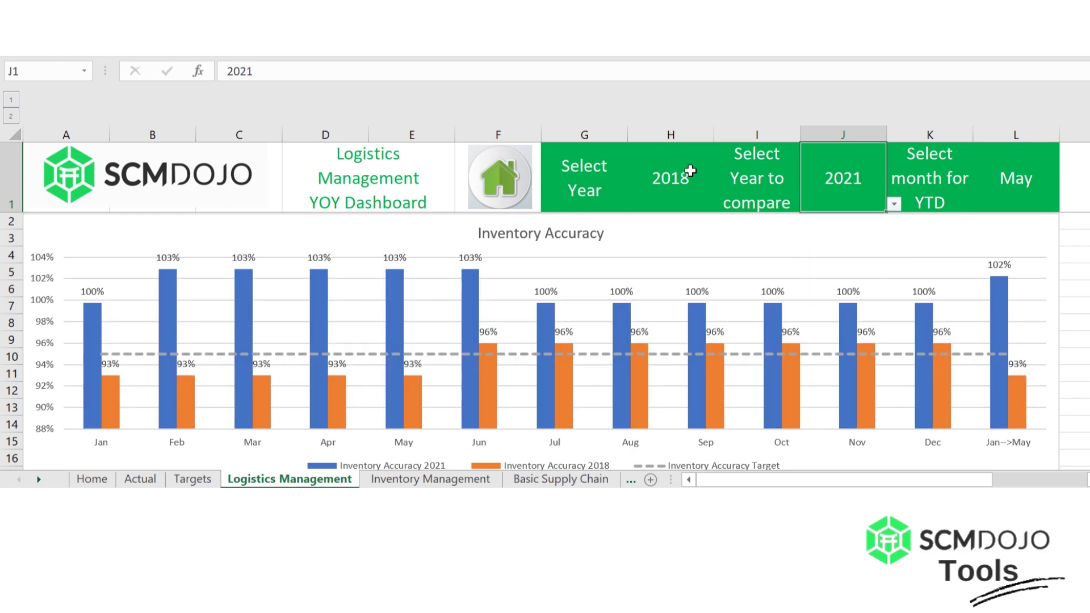
# Set the Logistics Management dashboard's main year to 2020 and its comparison year to 2018
pyautogui.click(689, 170)
pyautogui.click(720, 204)
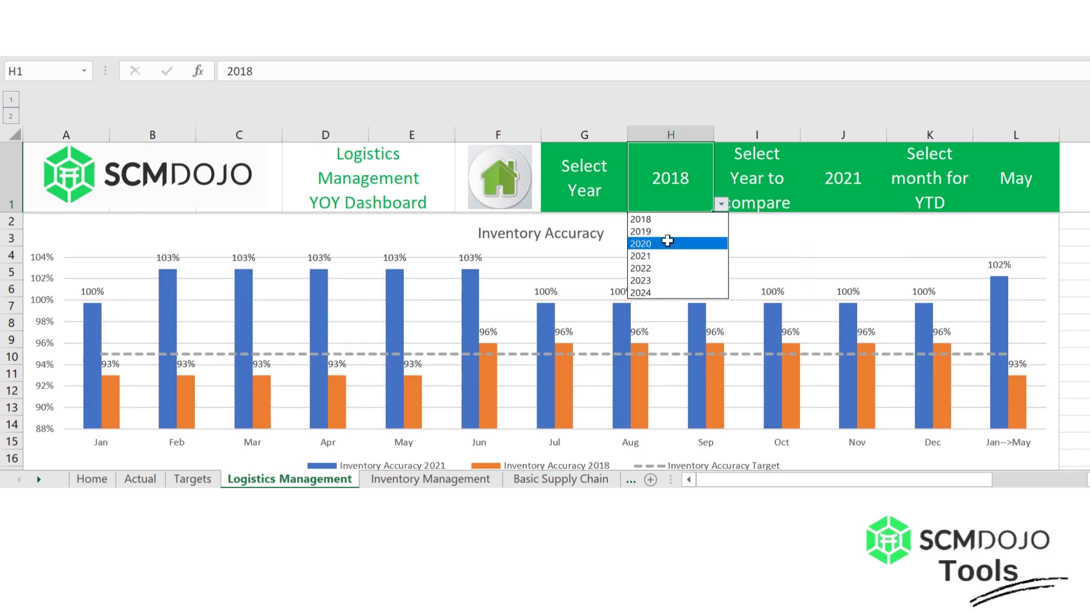
pyautogui.click(667, 240)
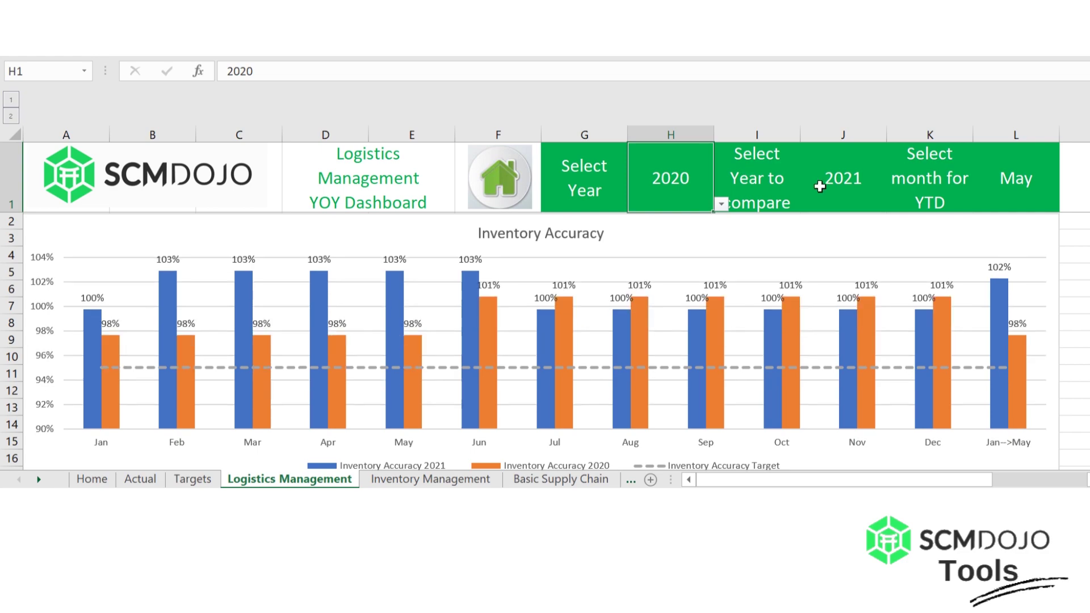
pyautogui.click(839, 178)
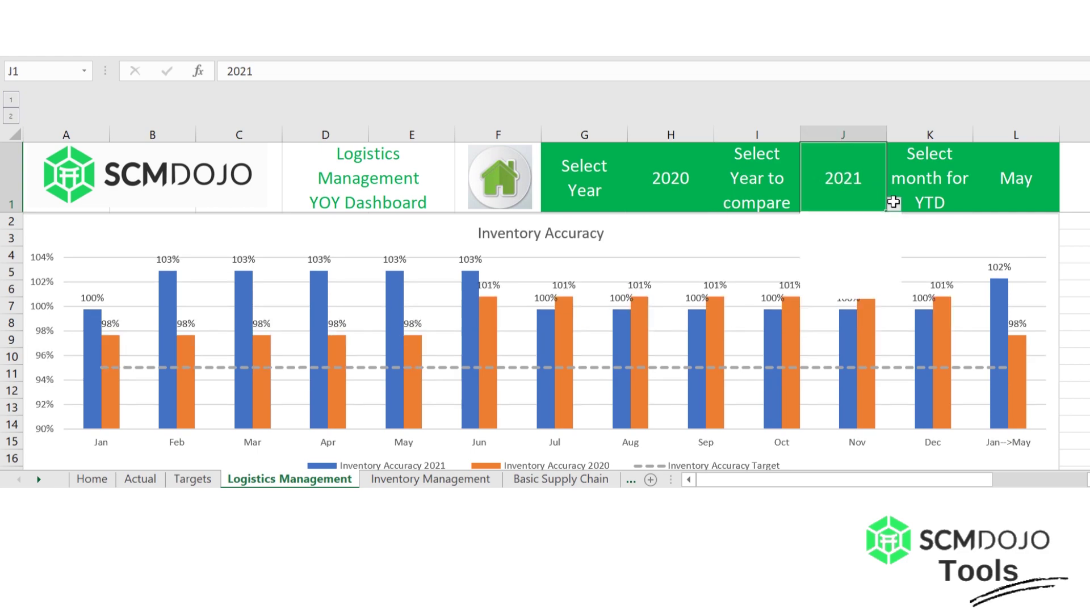
pyautogui.click(893, 203)
pyautogui.click(849, 220)
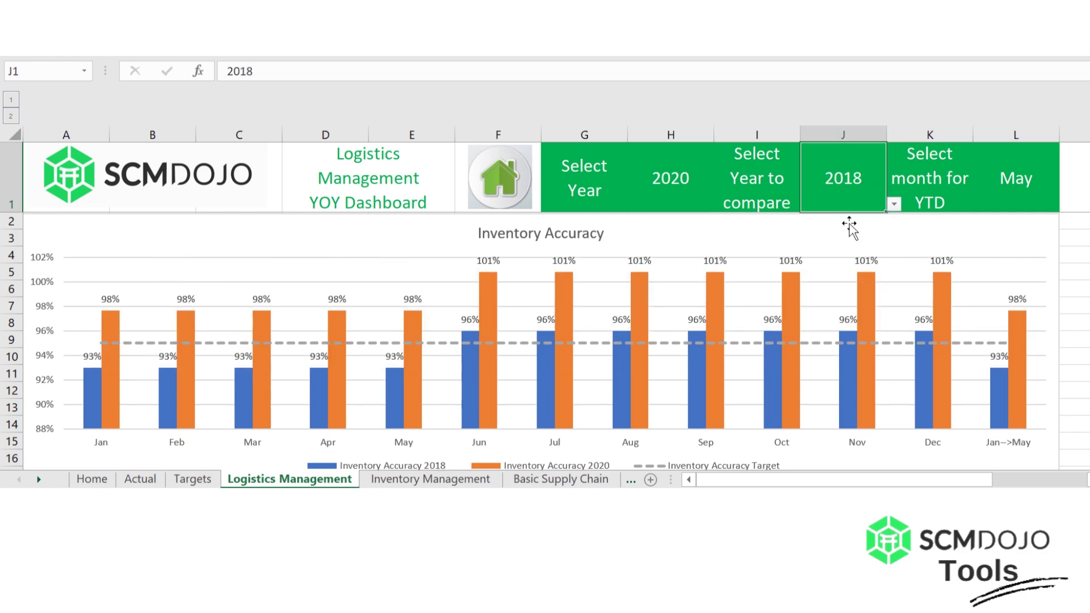
# Set the YTD month on the Logistics Management dashboard to Mar
pyautogui.click(1011, 182)
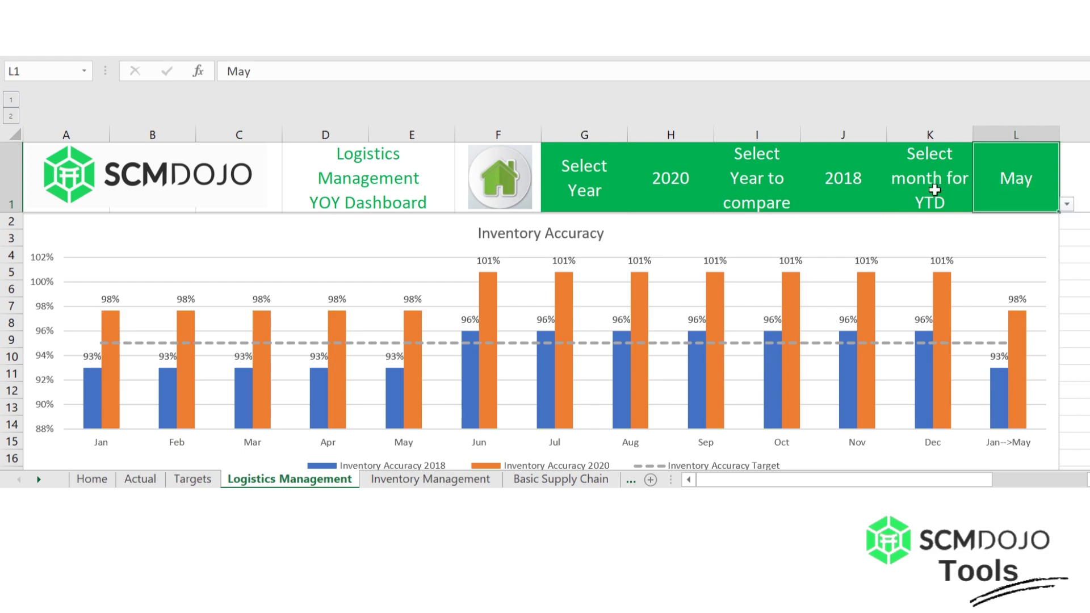
pyautogui.click(1067, 204)
pyautogui.scroll(3, 1063, 242)
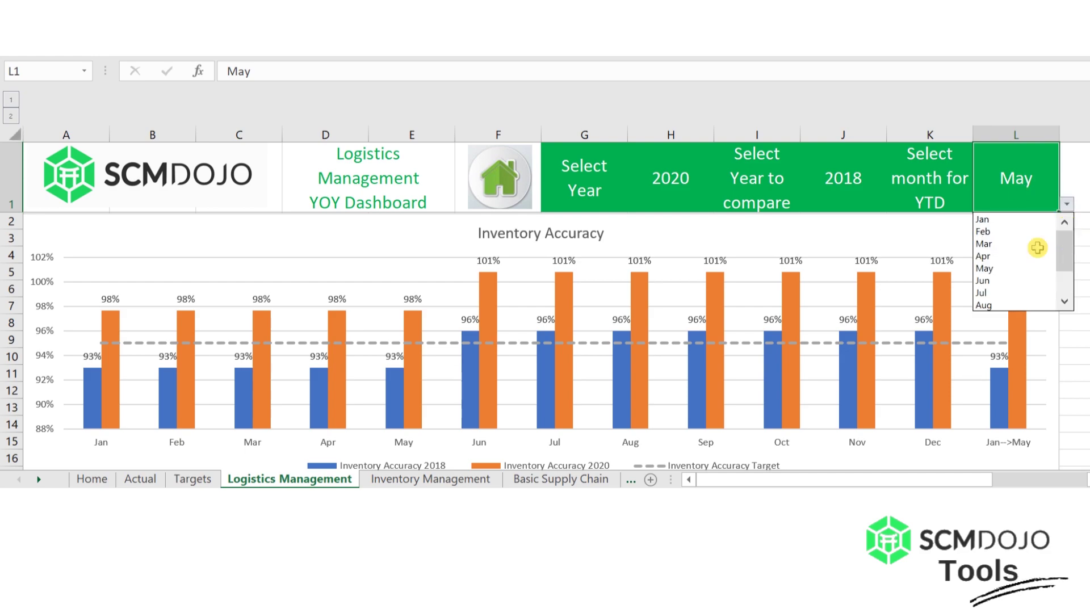
pyautogui.click(1020, 246)
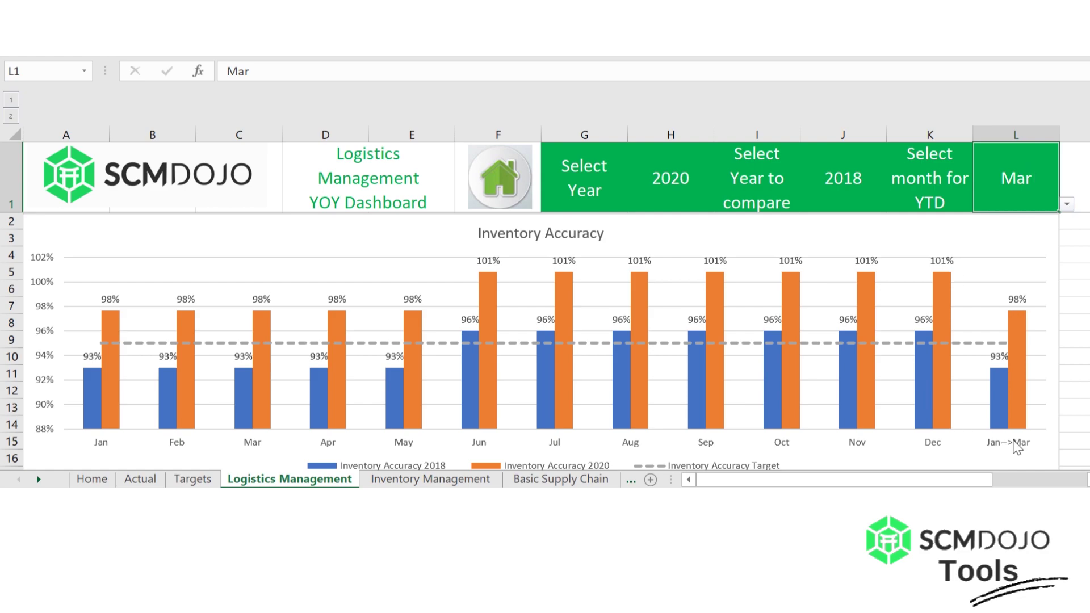
# Set the YTD month on the Logistics Management dashboard to Sep
pyautogui.moveTo(1000, 423)
pyautogui.click(1065, 203)
pyautogui.click(1002, 293)
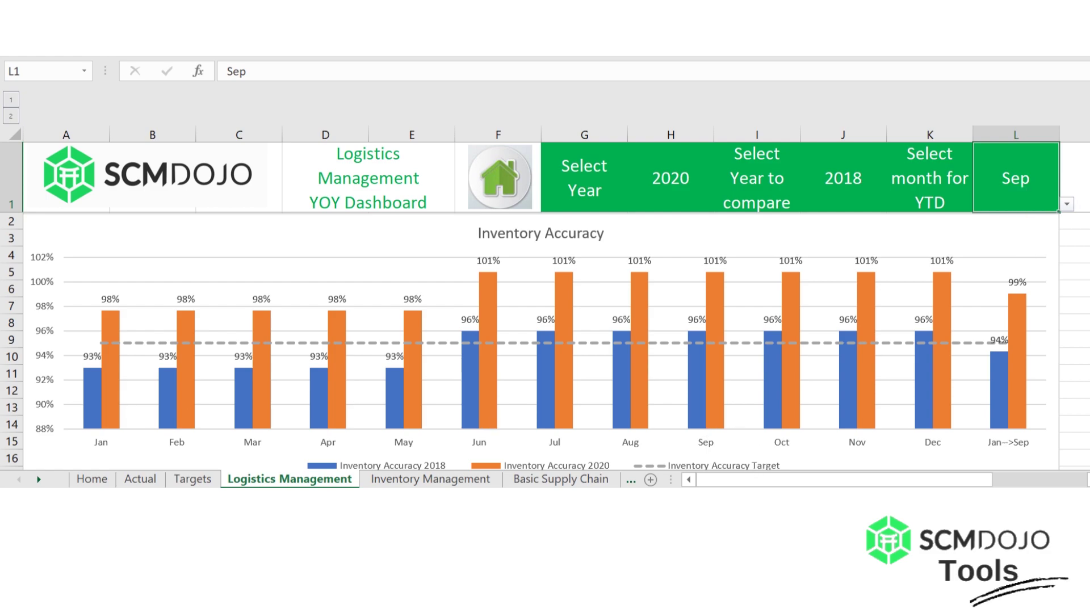
pyautogui.click(1073, 287)
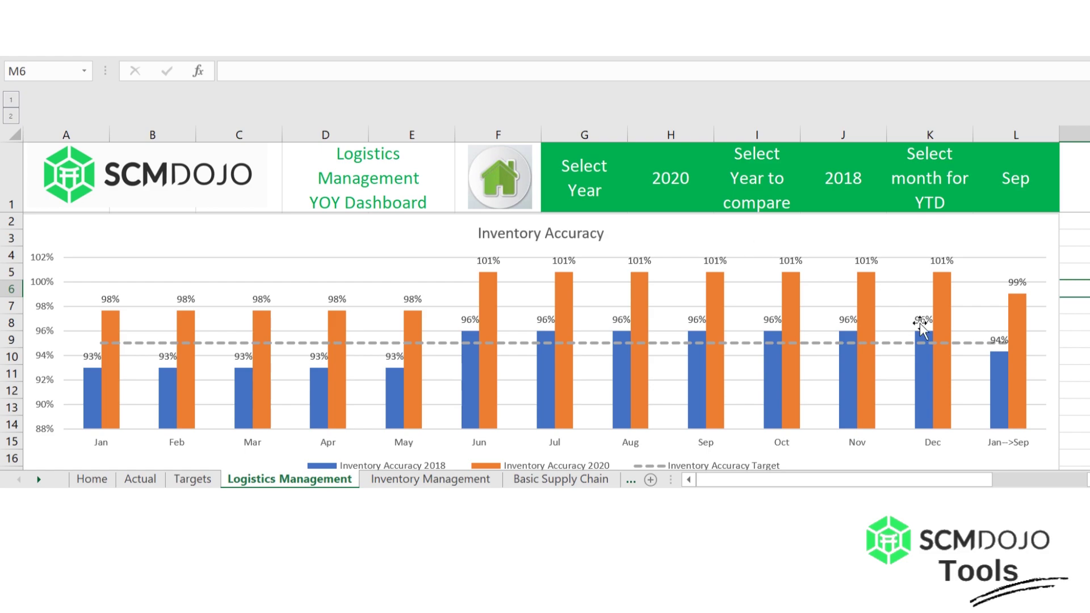
# Look through the remaining Logistics Management charts, including near miss reports and warehouse order picking, and the charts on the Inventory Management dashboard
pyautogui.press('pagedown')
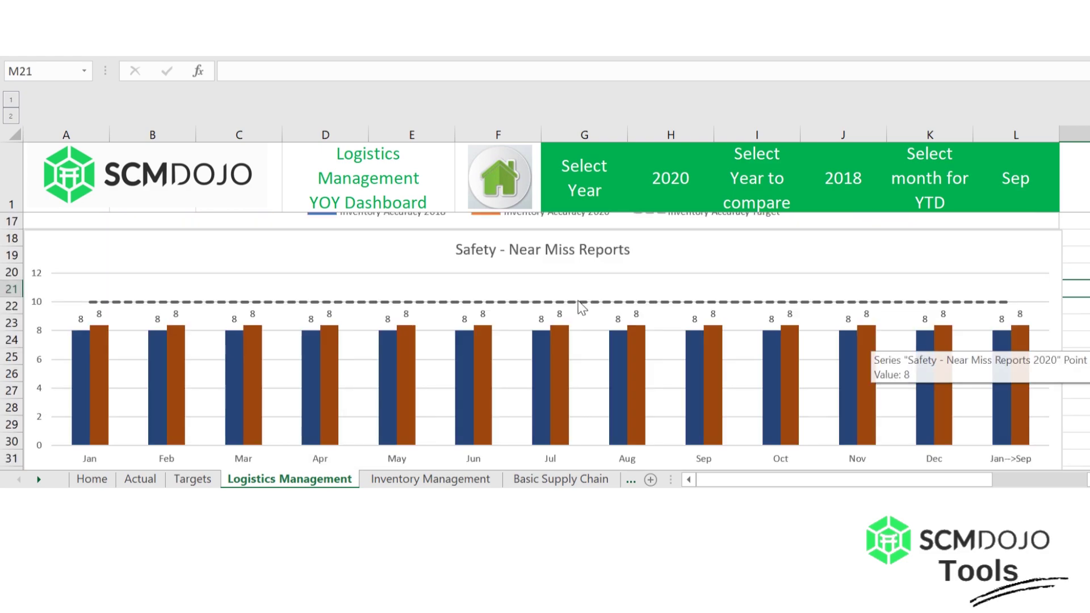
pyautogui.press('pagedown')
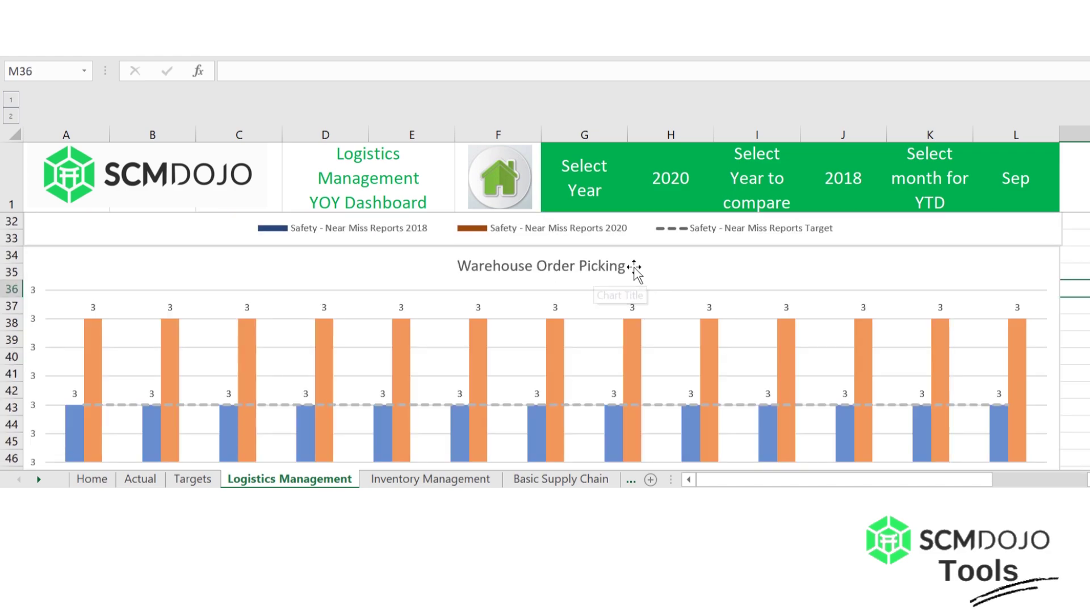
pyautogui.scroll(10, 545, 340)
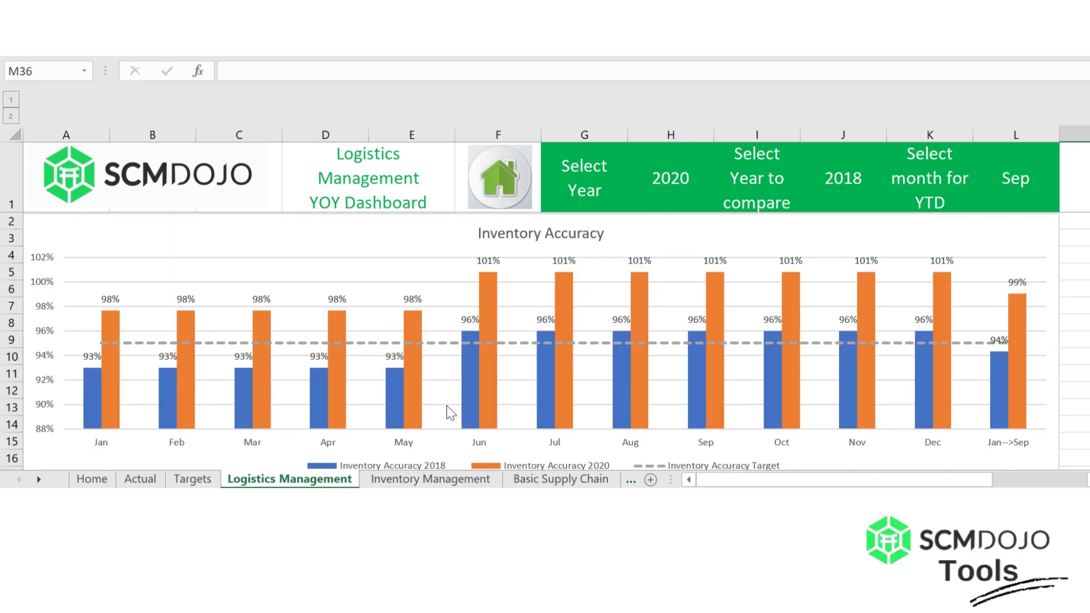
pyautogui.click(430, 479)
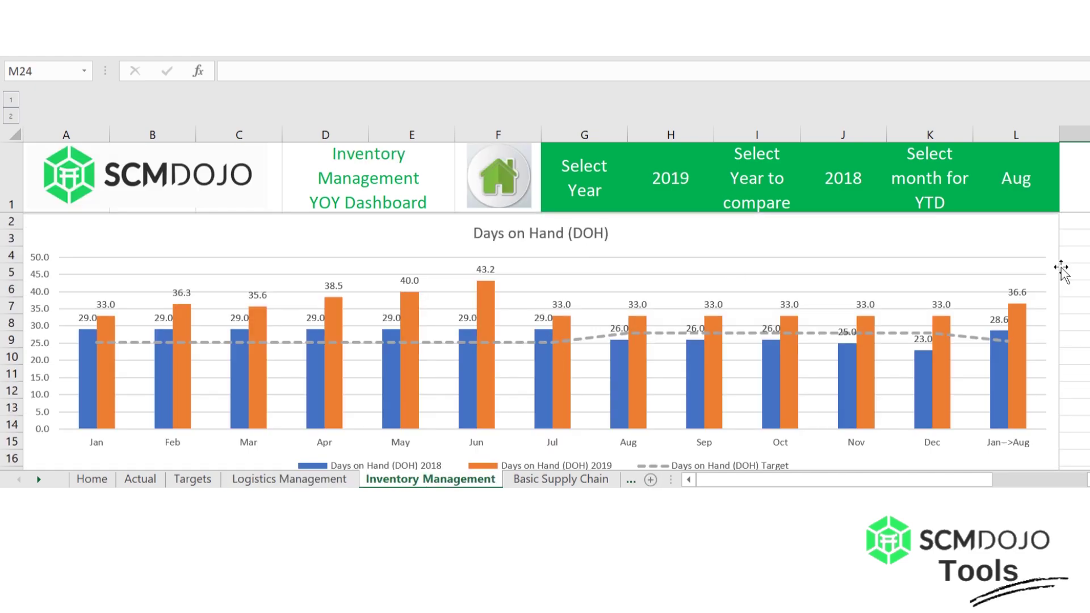
pyautogui.scroll(-10, 1027, 369)
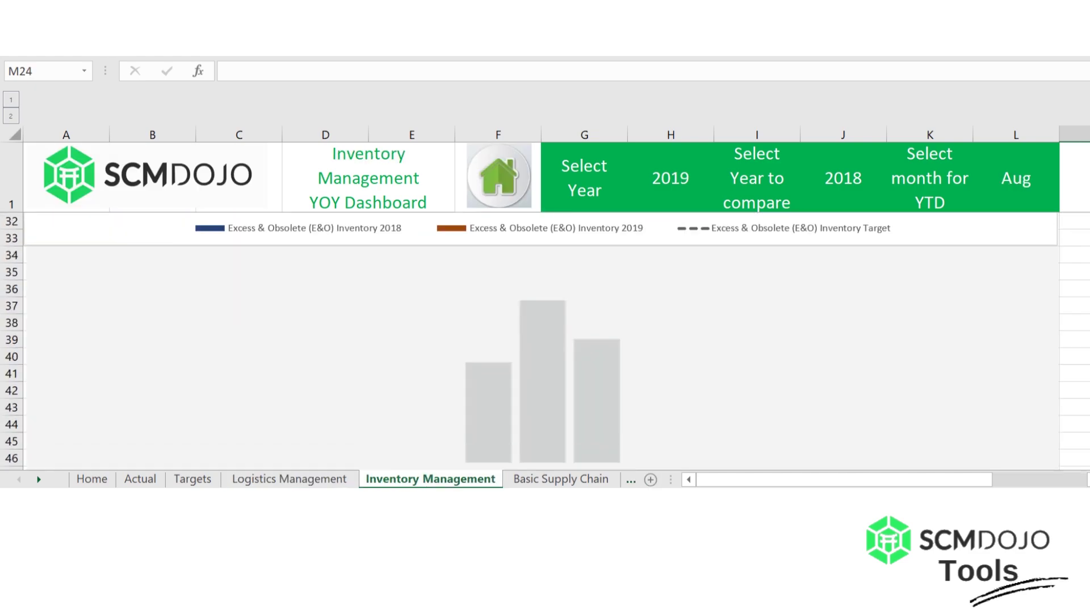
pyautogui.scroll(10, 513, 396)
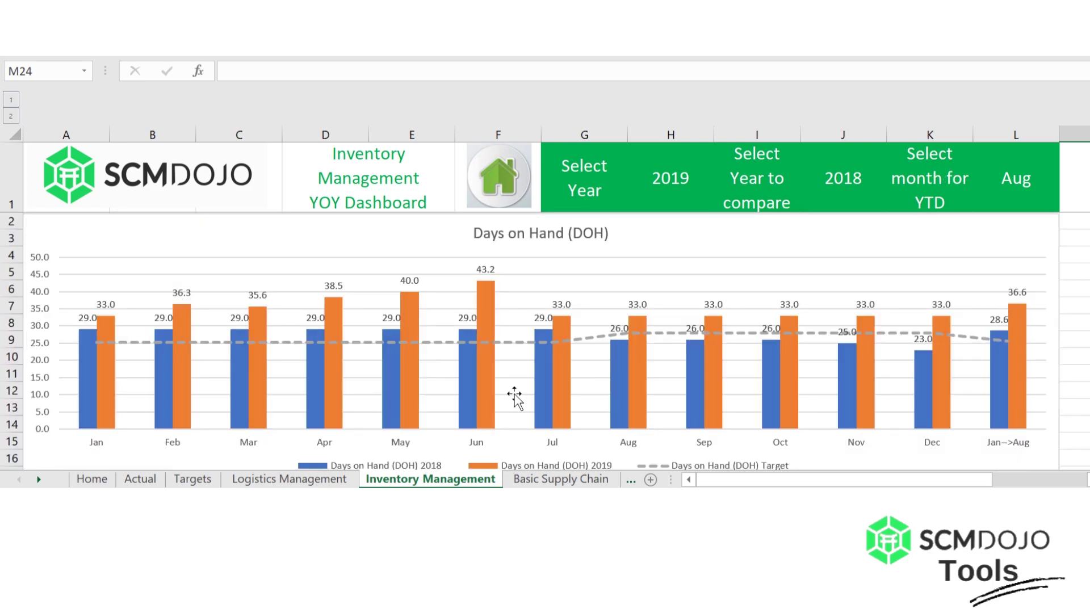
# Look through the charts on the Basic Supply Chain dashboard, including Perfect Order Fulfillment, and return to the Inventory Management dashboard
pyautogui.click(541, 481)
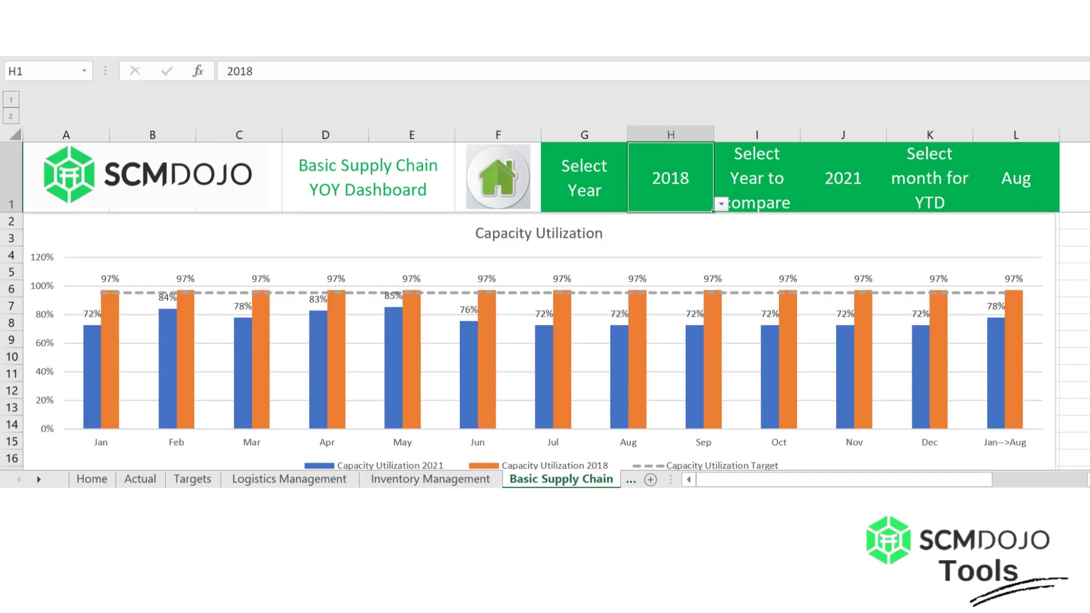
pyautogui.scroll(-15, 546, 341)
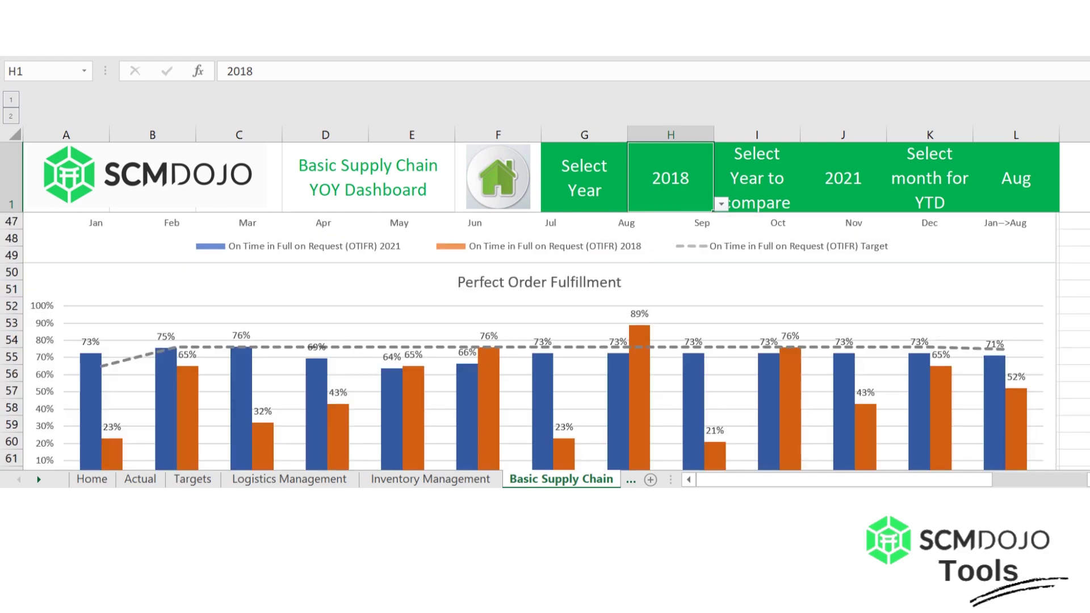
pyautogui.scroll(-5, 545, 340)
pyautogui.scroll(-5, 545, 340)
pyautogui.moveTo(1087, 365); pyautogui.dragTo(1086, 363)
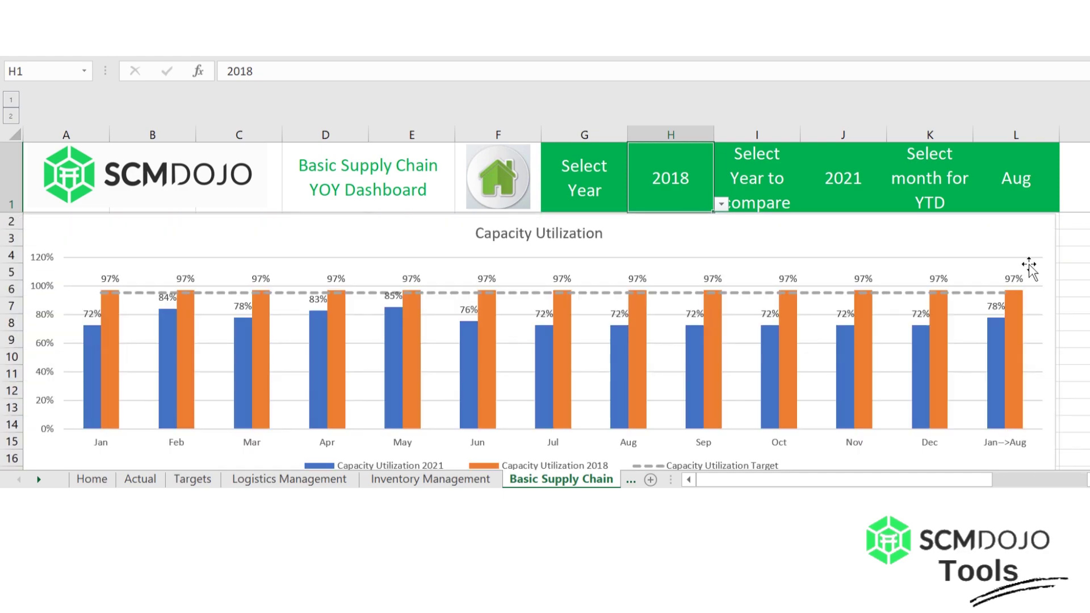
pyautogui.click(1080, 265)
pyautogui.click(411, 480)
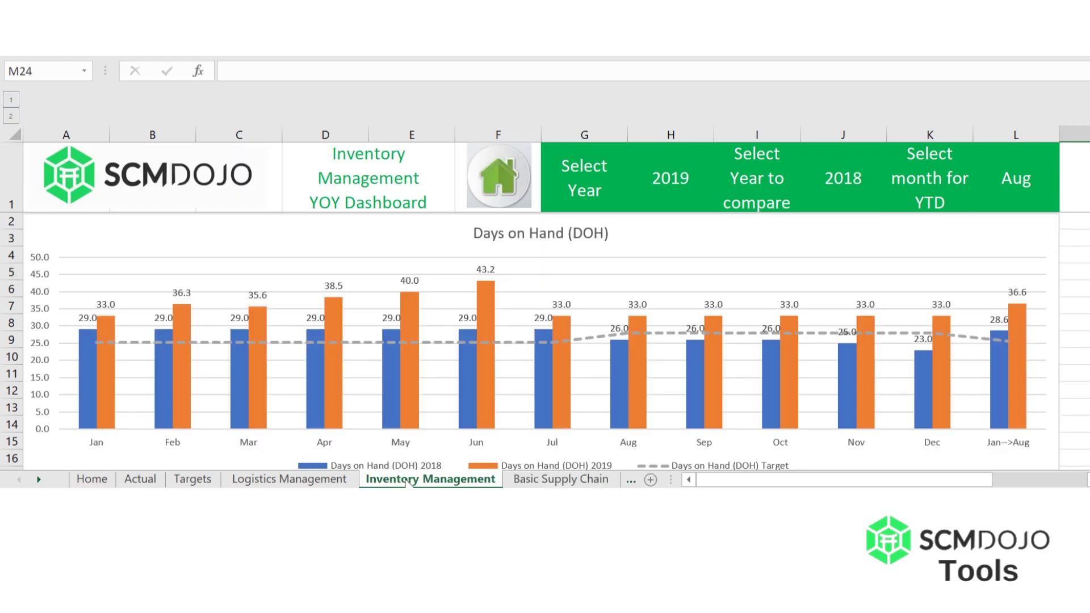
# Return to the Home sheet by way of the Logistics Management dashboard and open the Measures sheet
pyautogui.click(317, 481)
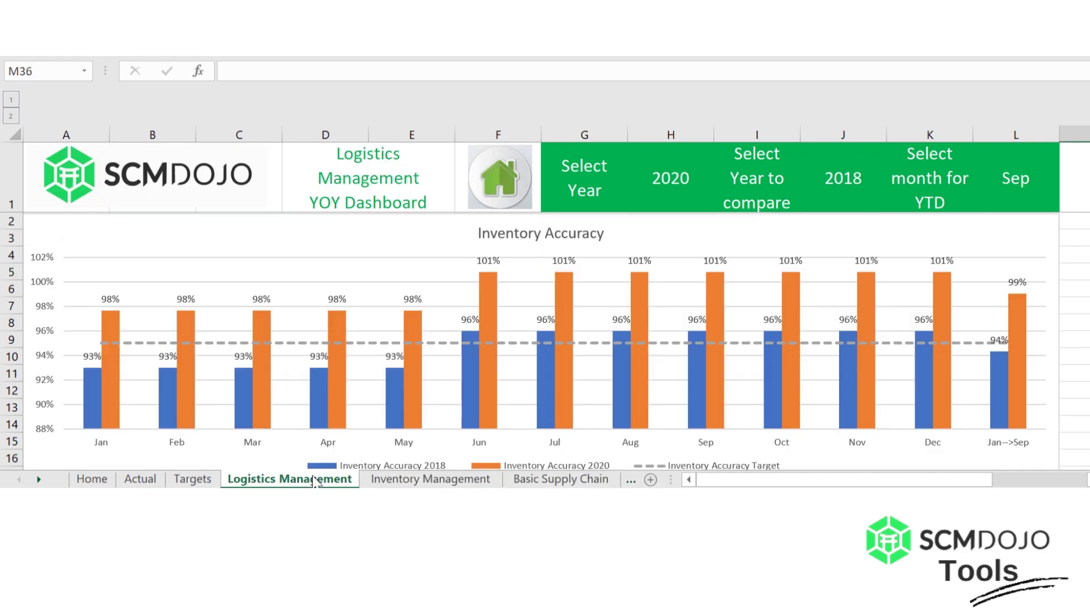
pyautogui.click(93, 479)
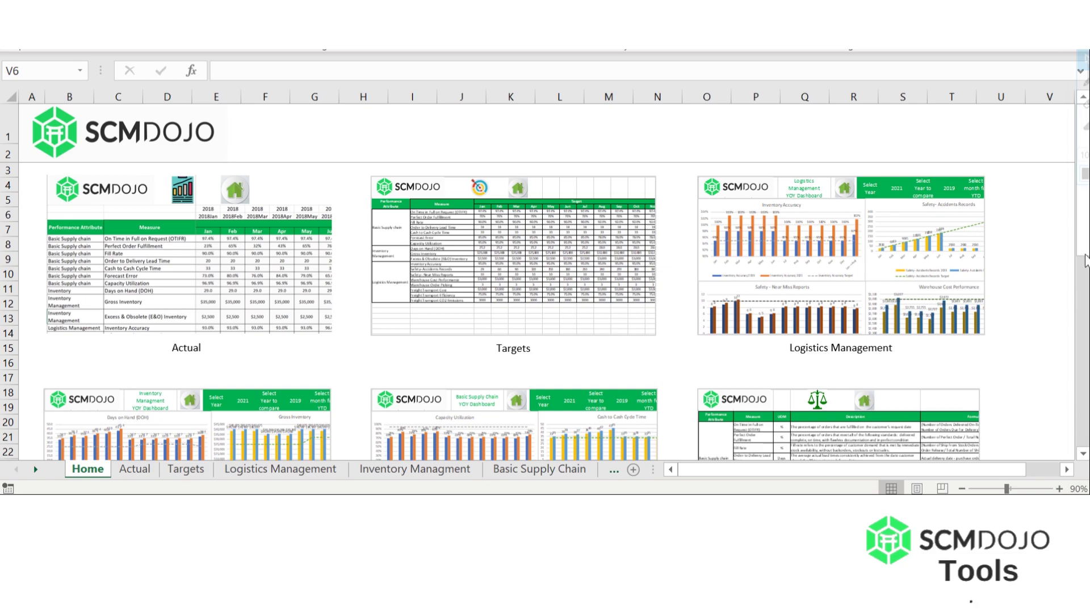
pyautogui.click(1081, 176)
pyautogui.scroll(-3, 1078, 441)
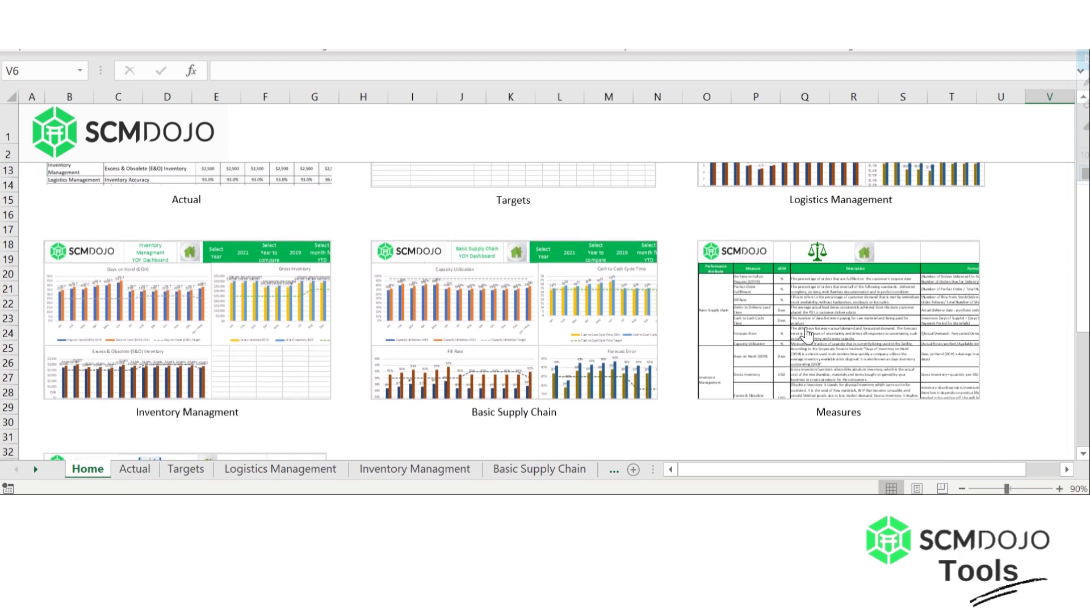
pyautogui.click(805, 326)
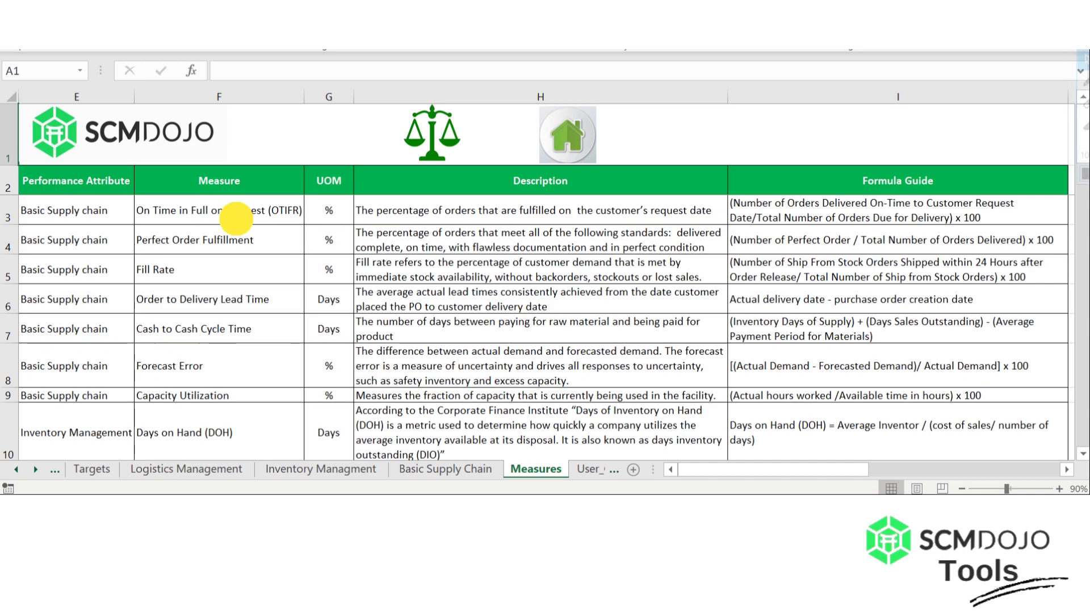
# Rename the On Time in Full on Request (OTIFR) measure as New Name on the Measures sheet
pyautogui.click(236, 217)
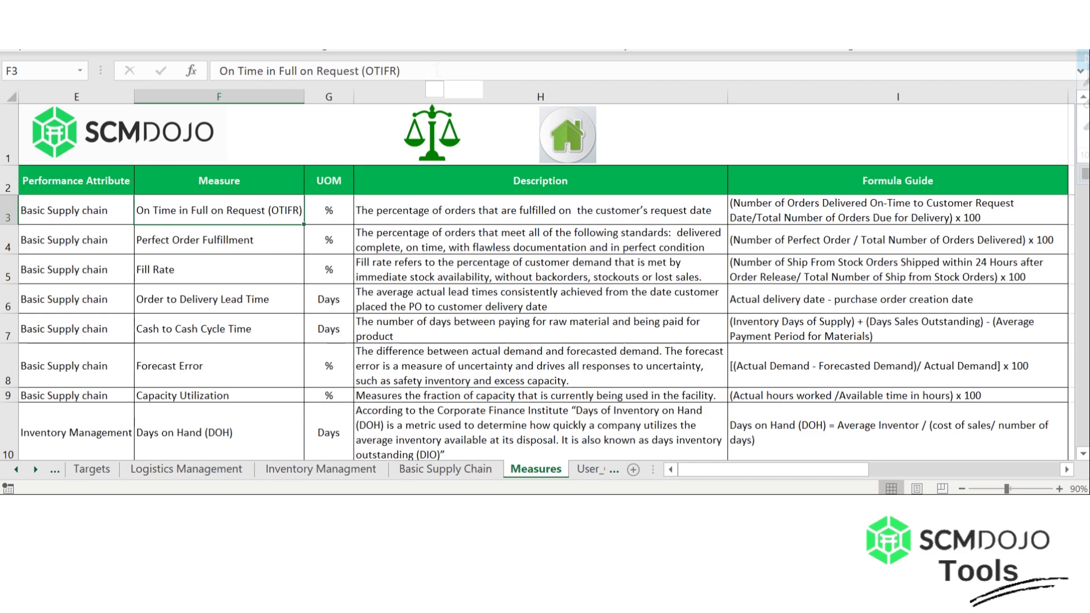
pyautogui.click(481, 78)
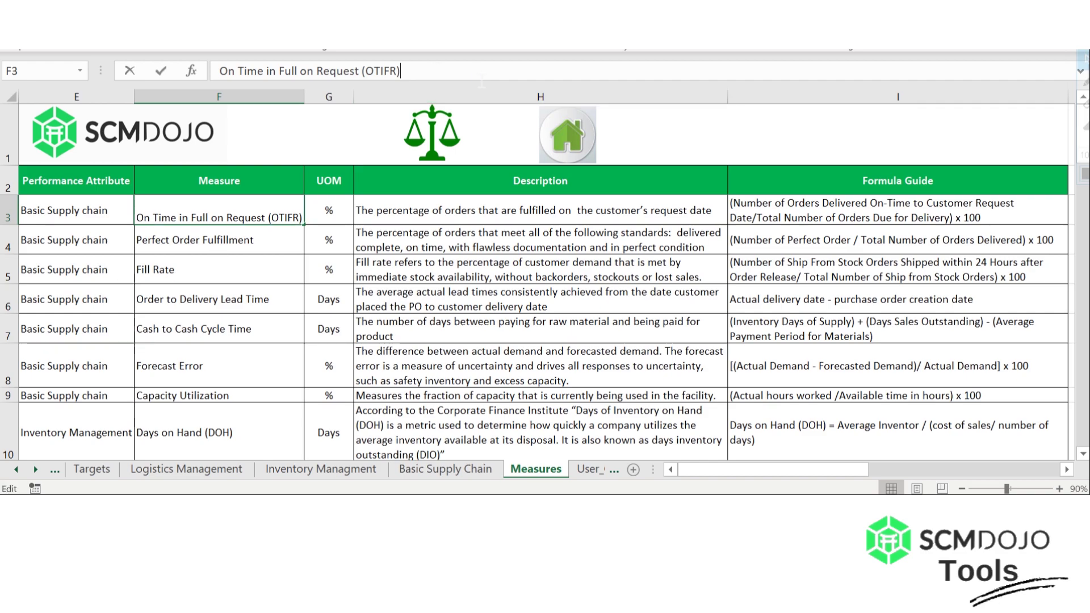
pyautogui.press('Escape')
pyautogui.write('N')
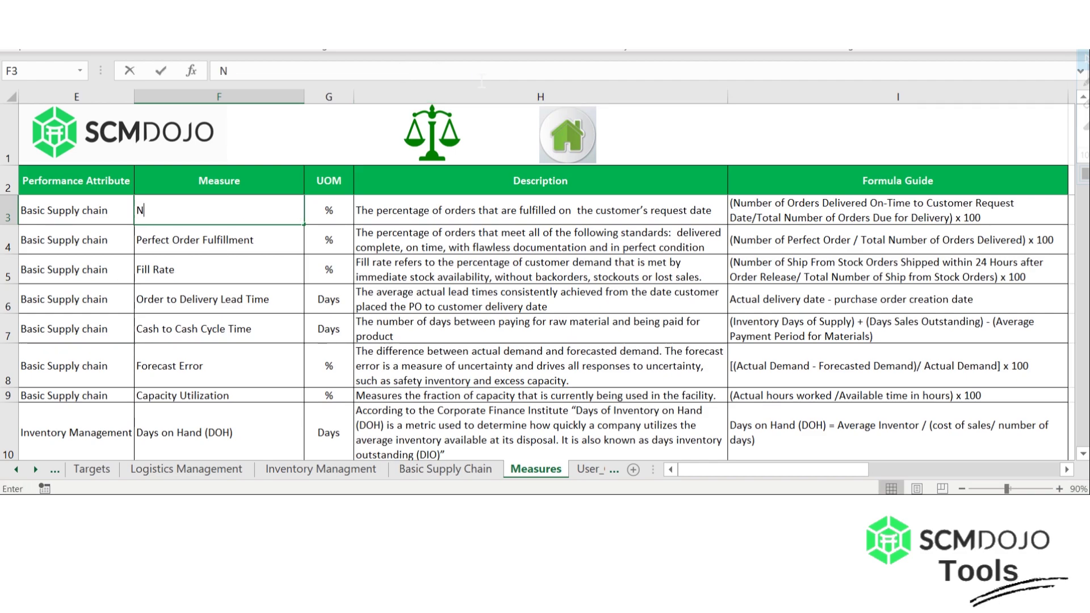
pyautogui.write('ew Name')
pyautogui.press('Return')
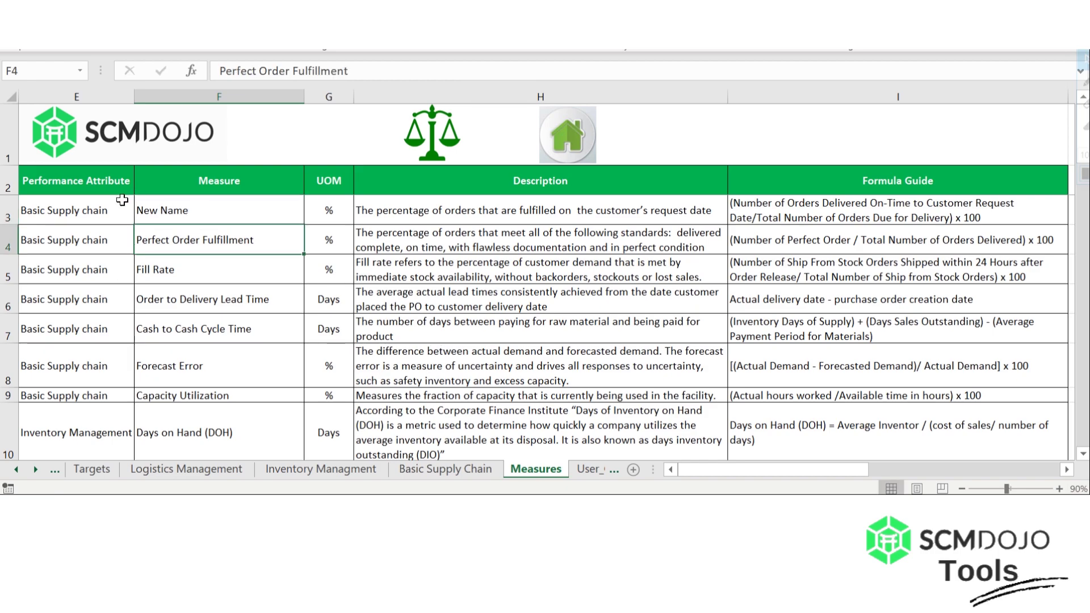
# Check the renamed measure on the Basic Supply Chain dashboard, the Targets sheet and the Actual sheet
pyautogui.click(448, 468)
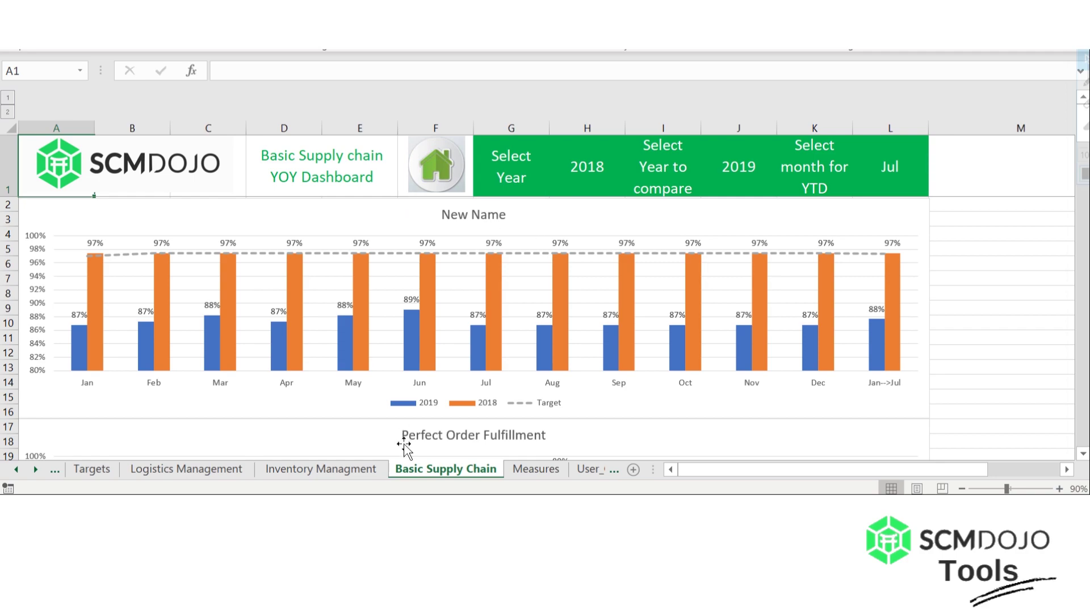
pyautogui.click(93, 476)
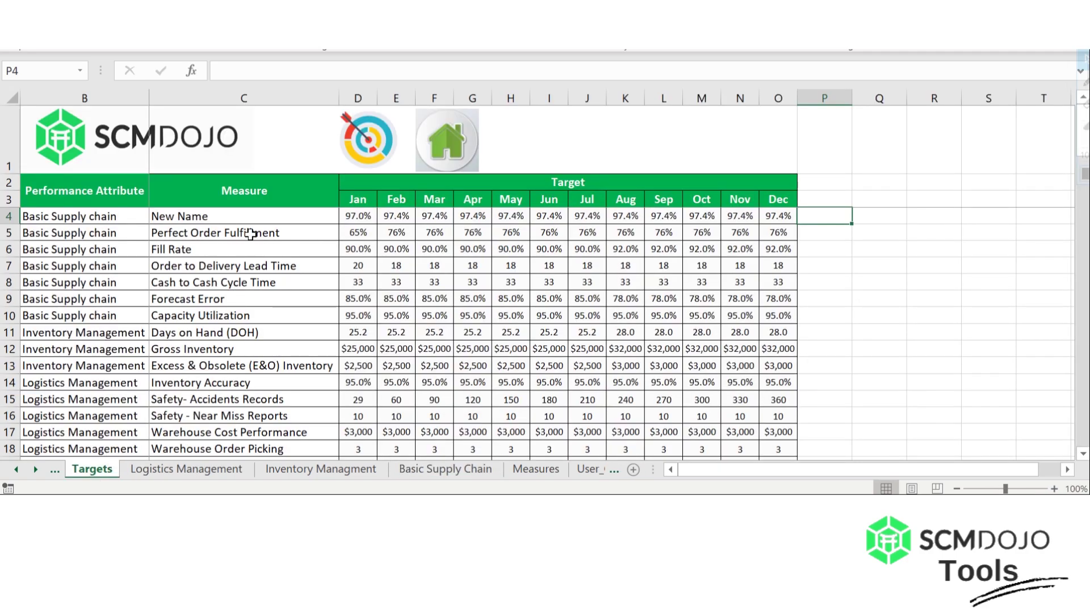
pyautogui.click(16, 469)
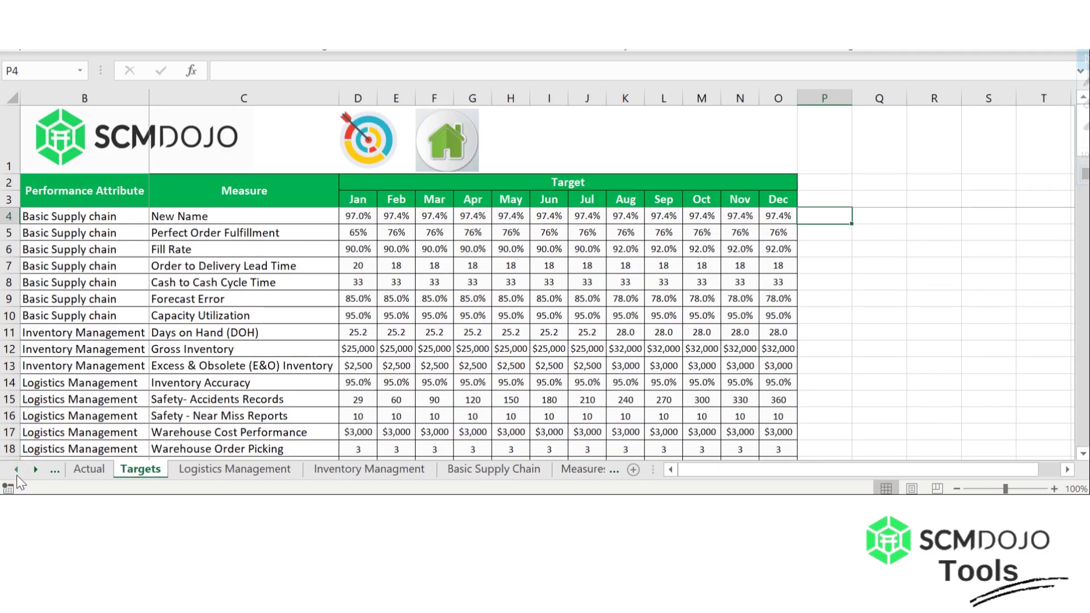
pyautogui.click(85, 469)
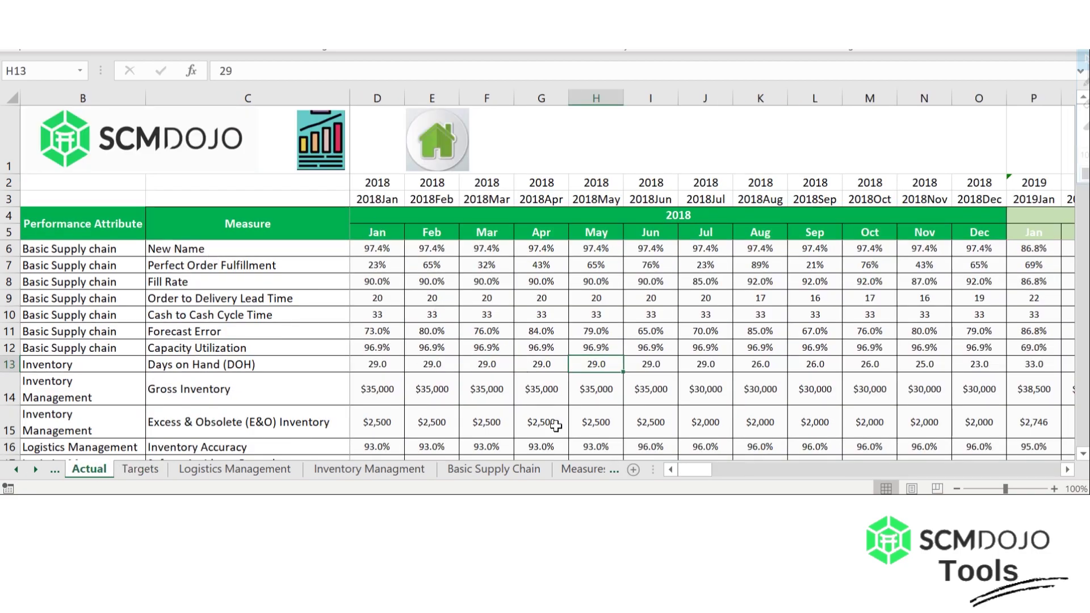
# Return to the Measures sheet and undo the renaming of the first measure
pyautogui.click(574, 474)
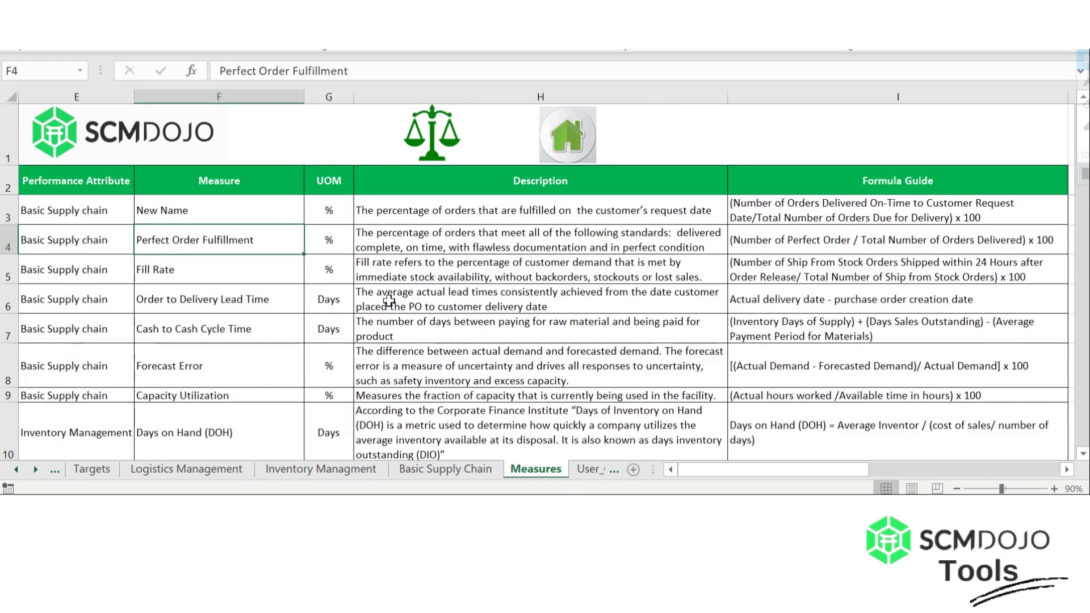
pyautogui.hotkey('ctrl', 'z')
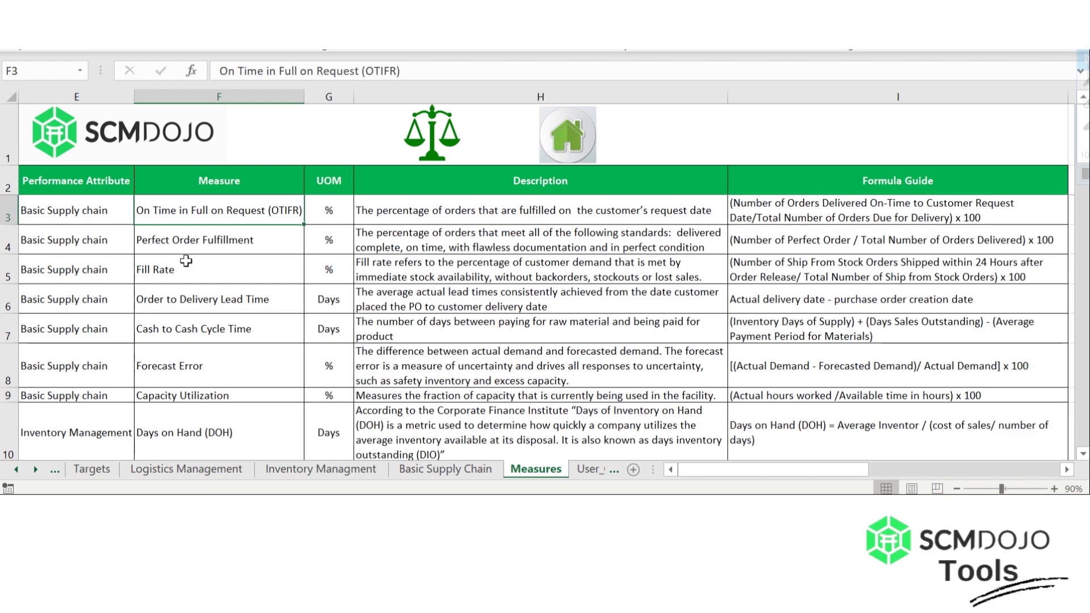
# Delete the whole row of the On Time in Full on Request (OTIFR) measure from the Measures sheet
pyautogui.rightClick(13, 205)
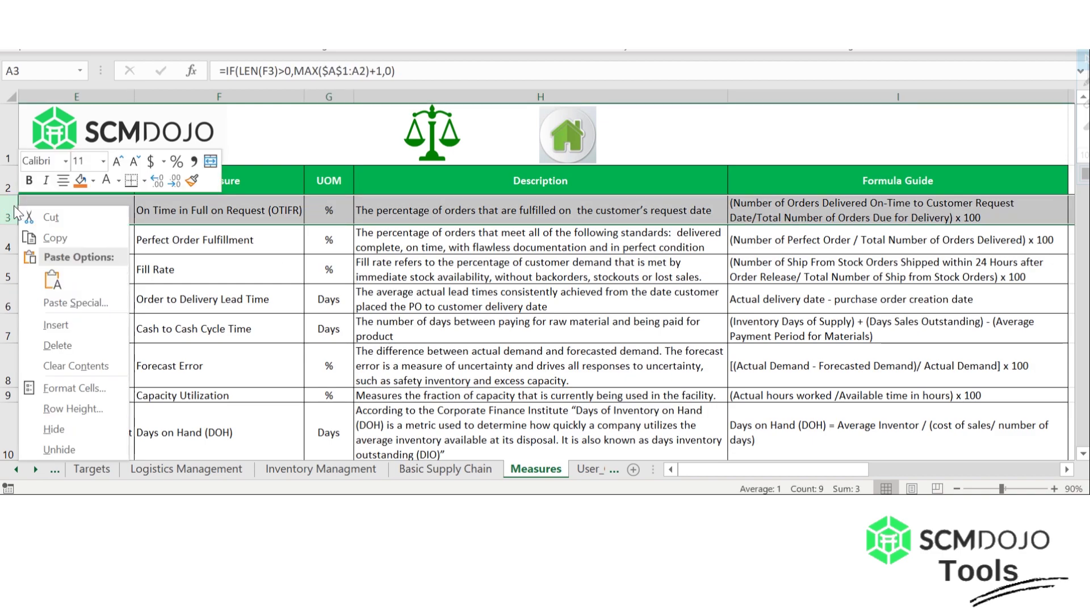
pyautogui.click(13, 206)
pyautogui.rightClick(13, 205)
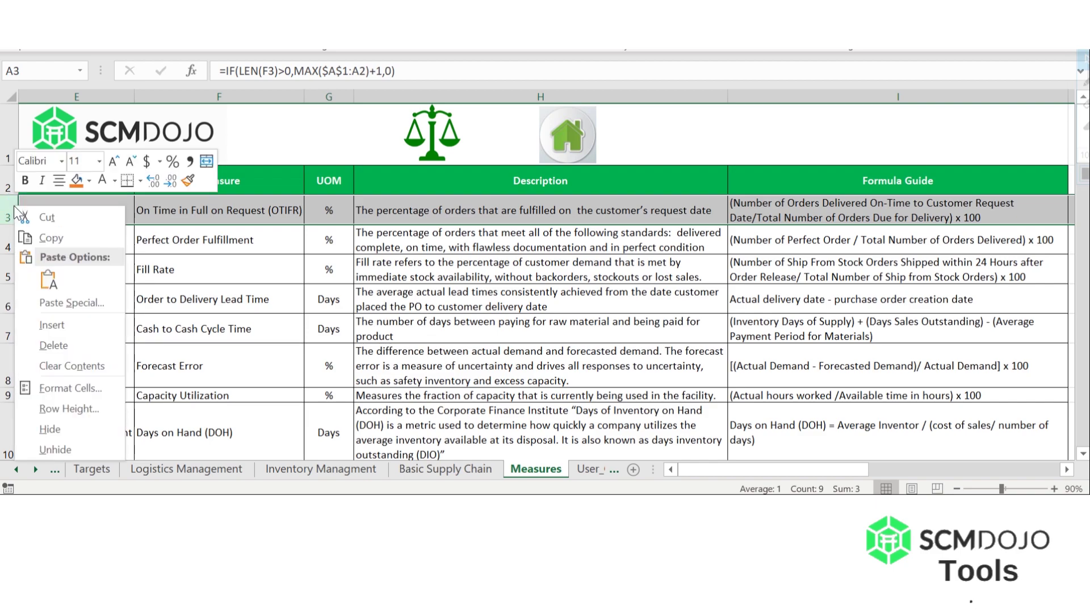
pyautogui.click(83, 352)
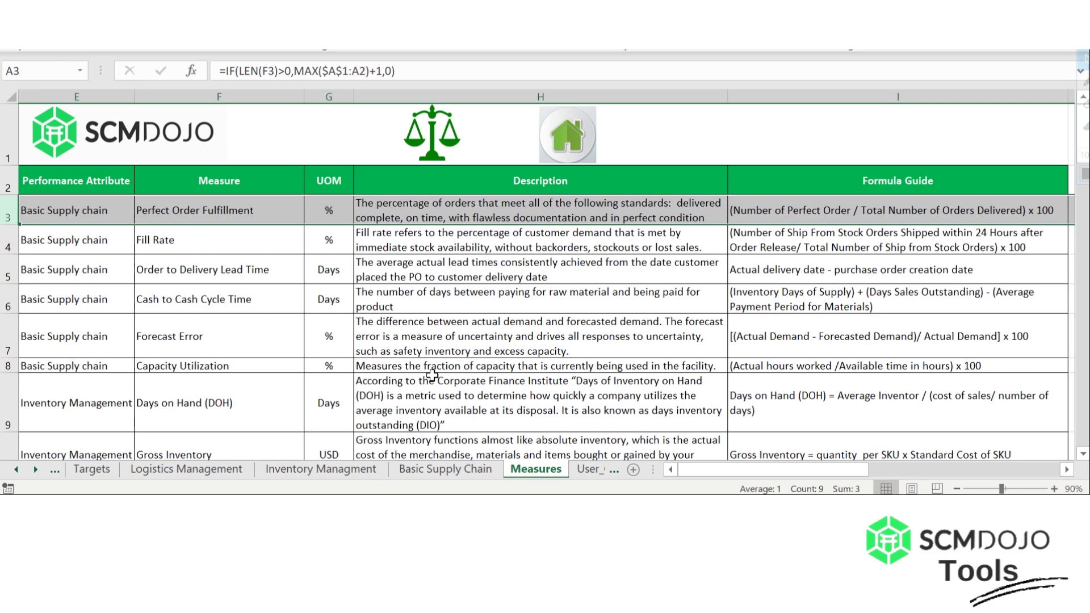
# On the Targets sheet, delete the row 4 target cells from Jan to Dec, shifting the cells below up
pyautogui.click(107, 473)
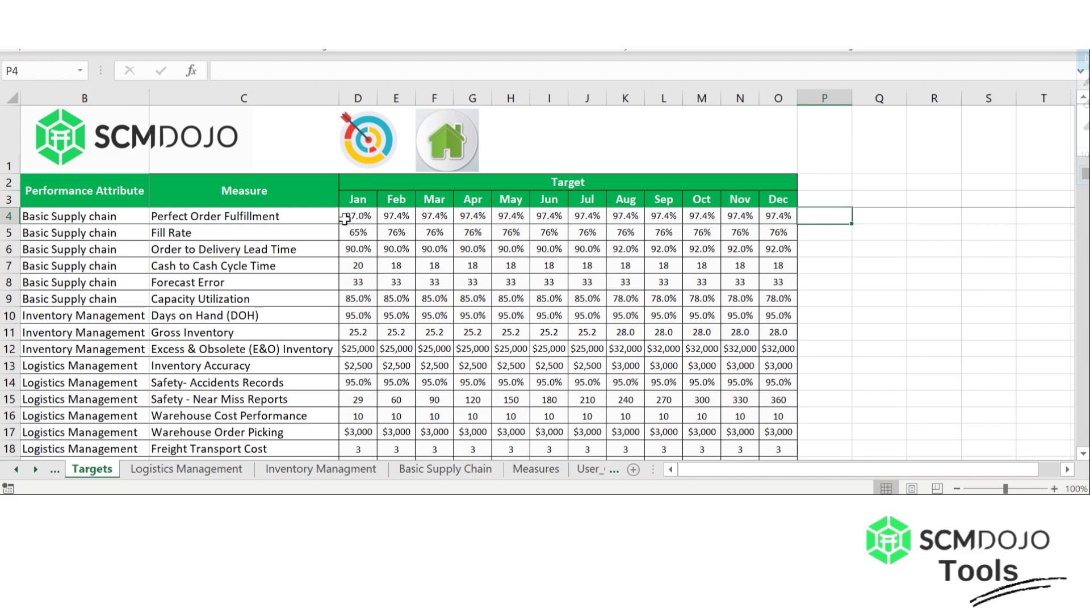
pyautogui.click(358, 248)
pyautogui.hotkey('ctrl', 'Down')
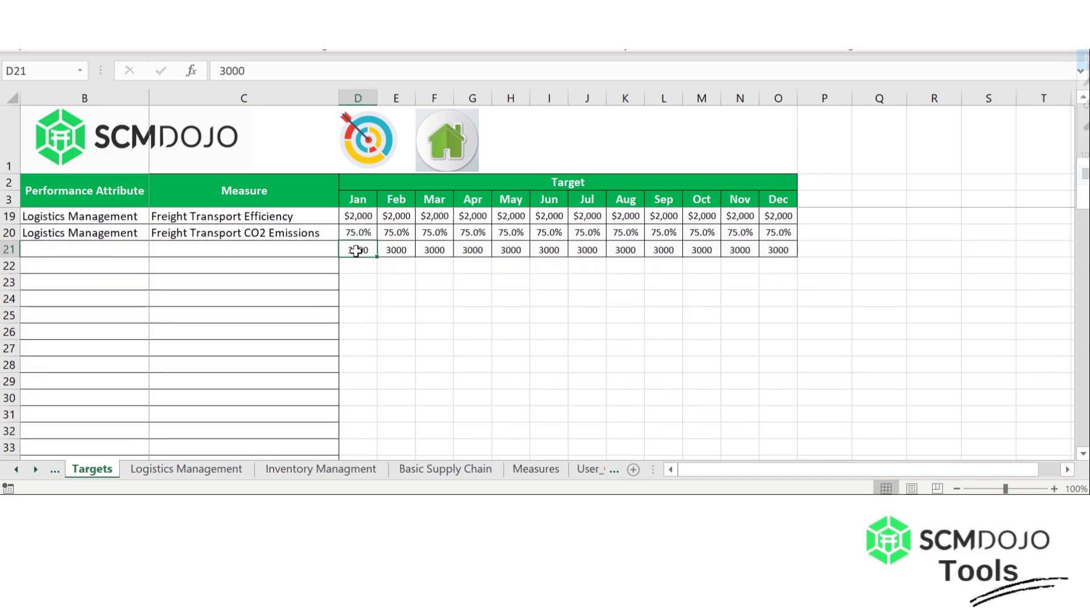
pyautogui.click(363, 202)
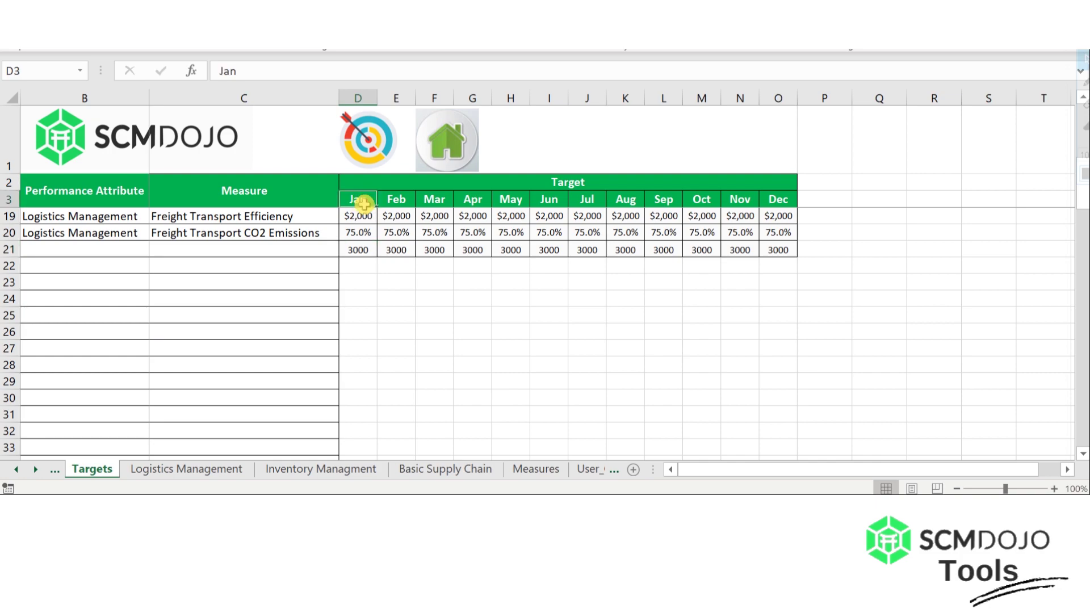
pyautogui.scroll(5, 363, 202)
pyautogui.click(364, 217)
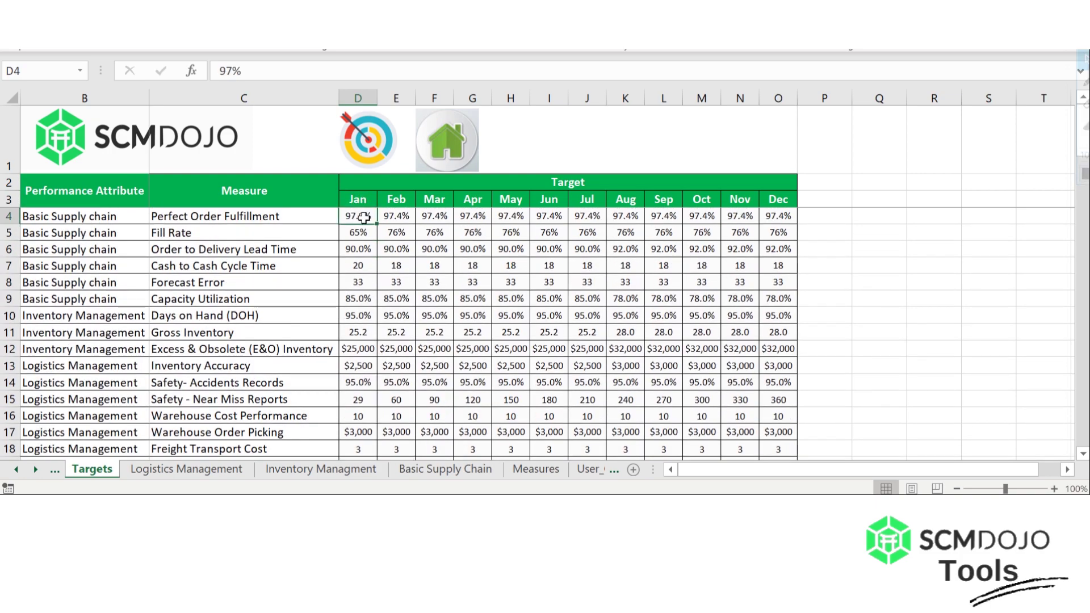
pyautogui.moveTo(363, 218); pyautogui.dragTo(769, 215)
pyautogui.rightClick(768, 215)
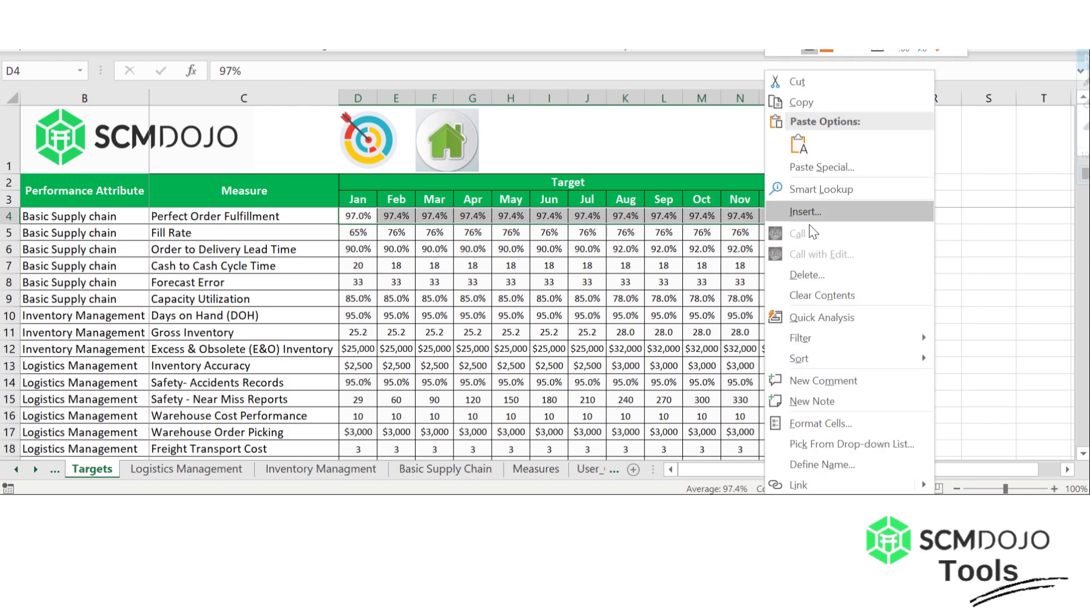
pyautogui.click(806, 275)
pyautogui.click(769, 319)
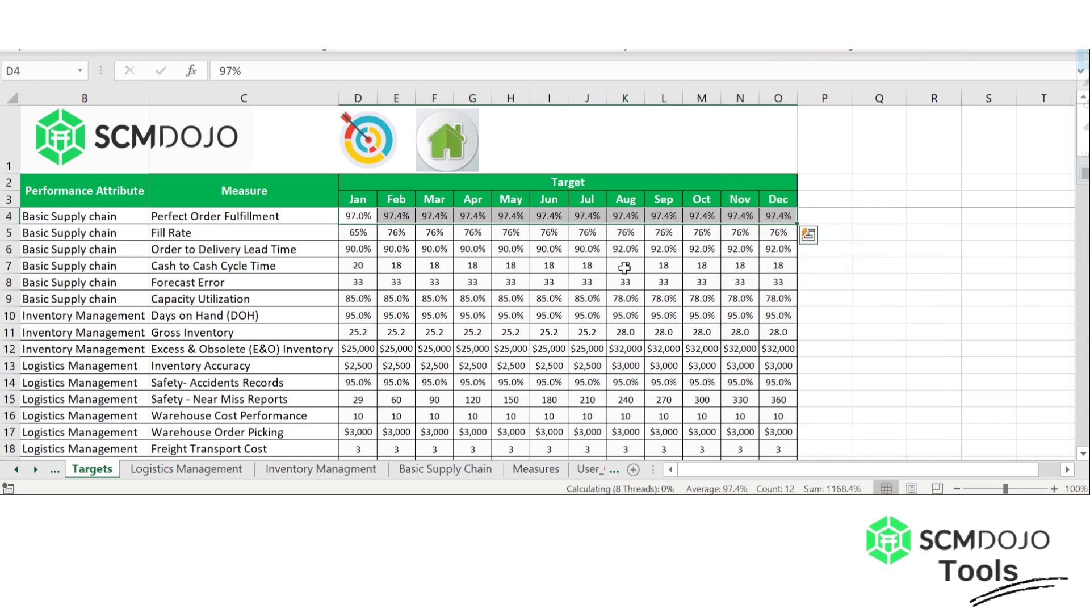
pyautogui.click(304, 236)
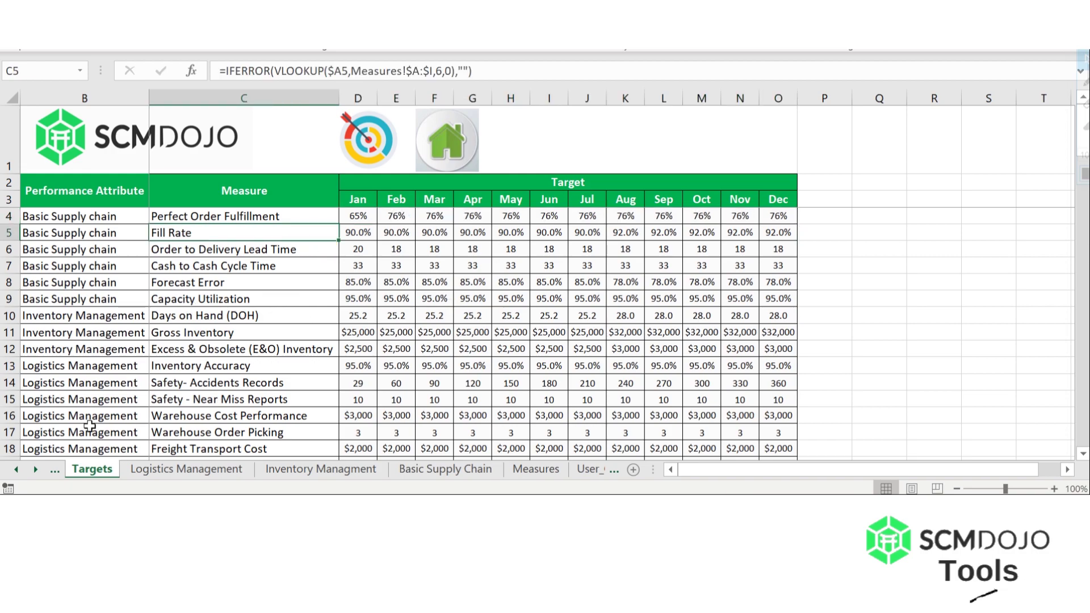
# On the Actual sheet, delete the row 6 monthly values from 2018 Jan onward, shifting the cells below up
pyautogui.click(17, 469)
pyautogui.click(85, 470)
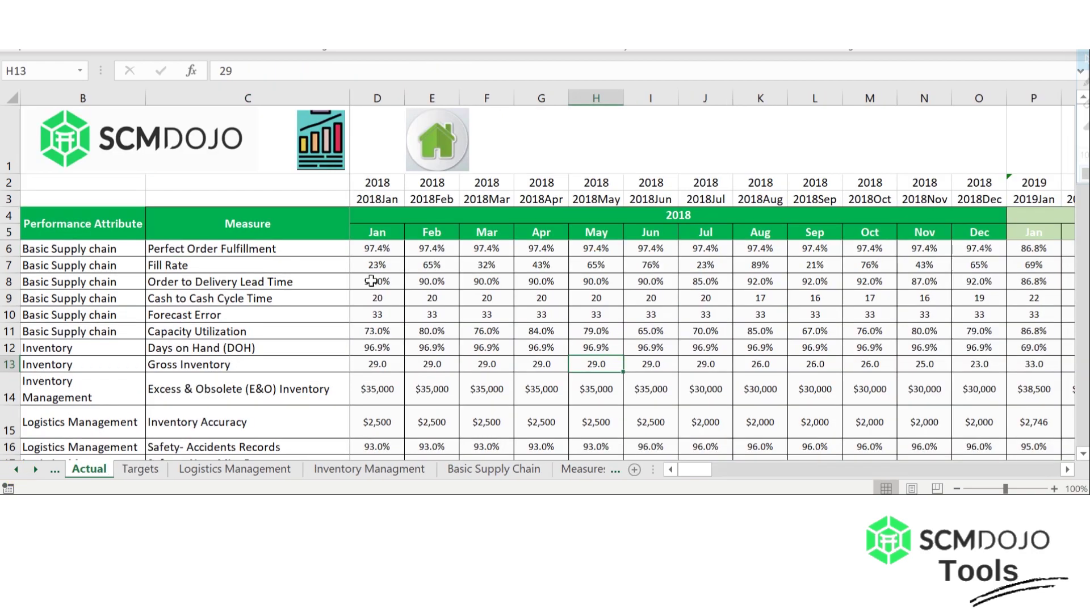
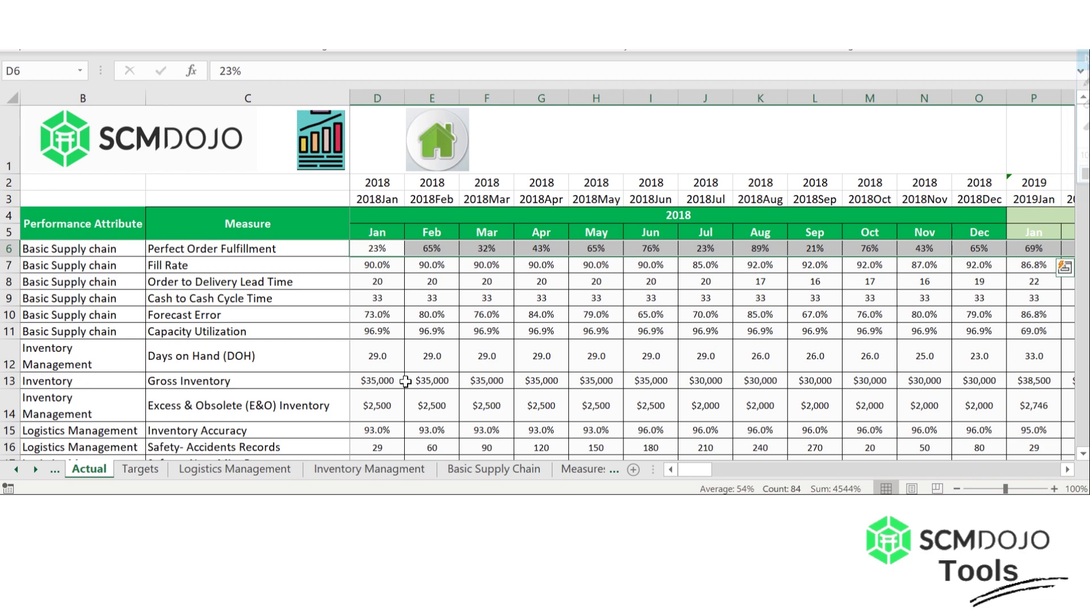
pyautogui.click(405, 381)
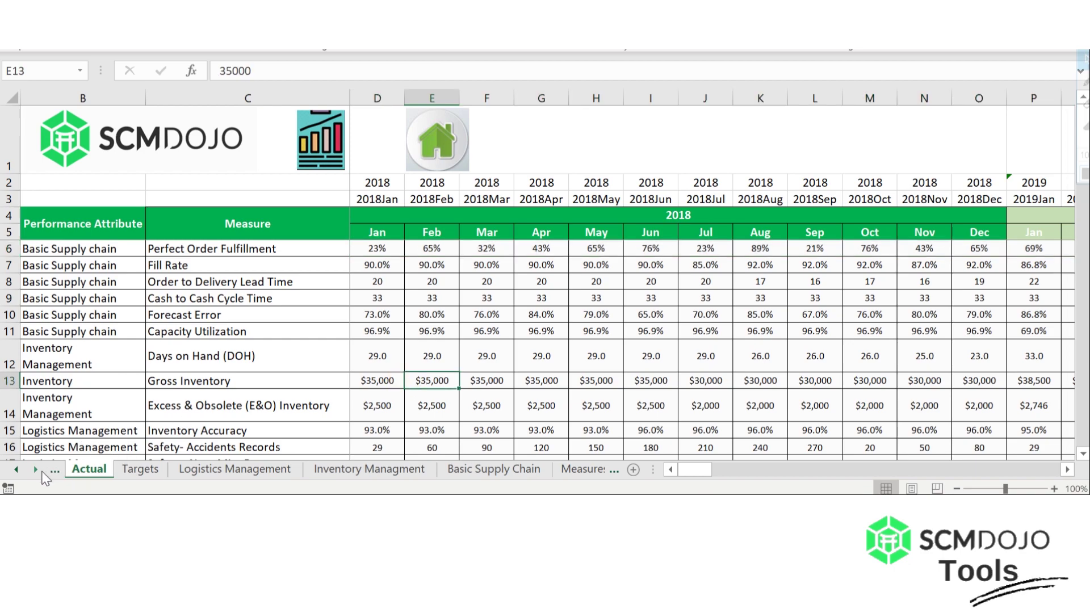
# Review the Perfect Order Fulfillment, Fill Rate and Order to Delivery Lead Time charts on the Basic Supply Chain dashboard
pyautogui.click(476, 470)
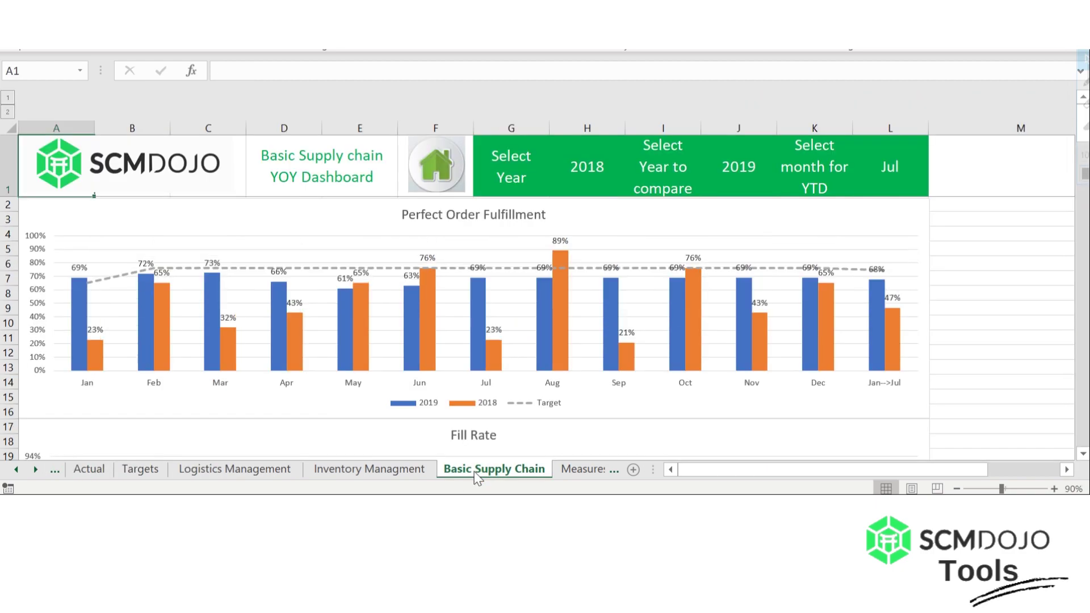
pyautogui.click(970, 175)
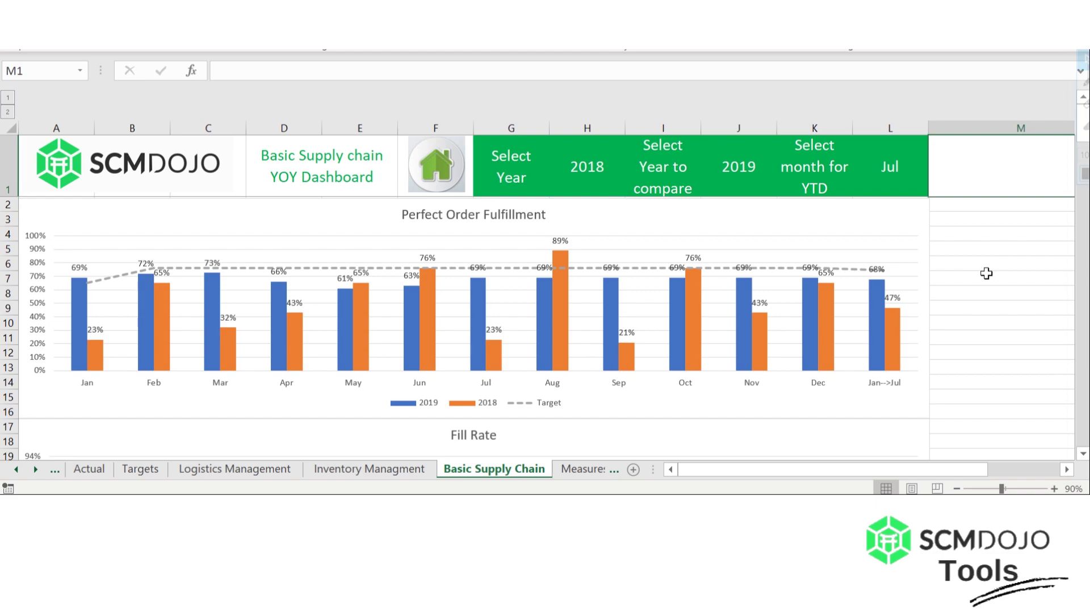
pyautogui.press('Down')
pyautogui.press('Down')
pyautogui.press('Left')
pyautogui.press('Left')
pyautogui.press('Left')
pyautogui.press('Left')
pyautogui.press('Left')
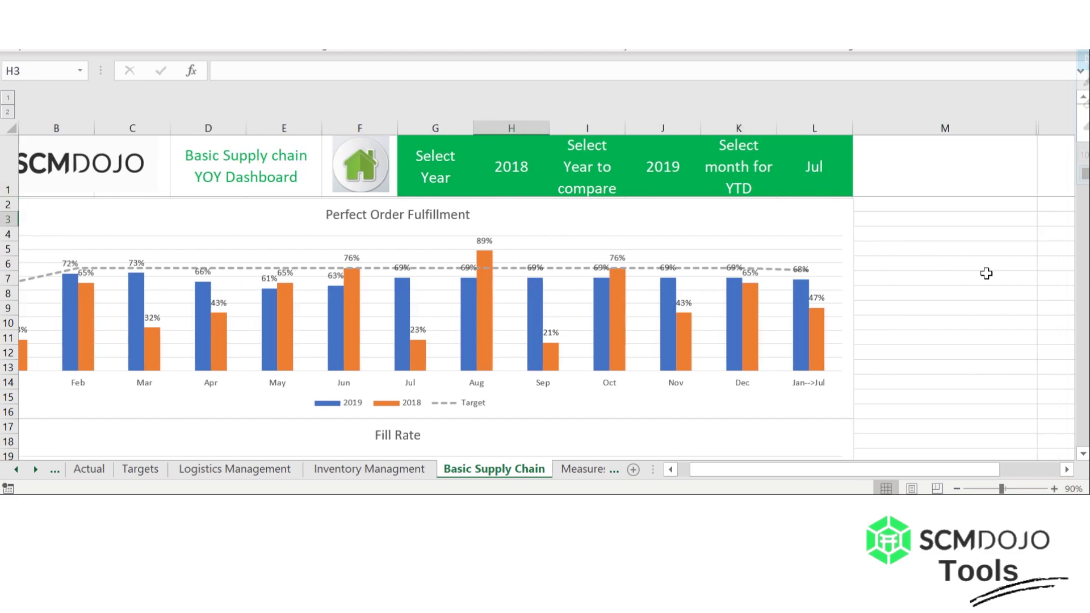
pyautogui.press('Left')
pyautogui.press('Left')
pyautogui.press('Left')
pyautogui.press('Left')
pyautogui.press('Left')
pyautogui.press('Left')
pyautogui.press('Left')
pyautogui.press('Down')
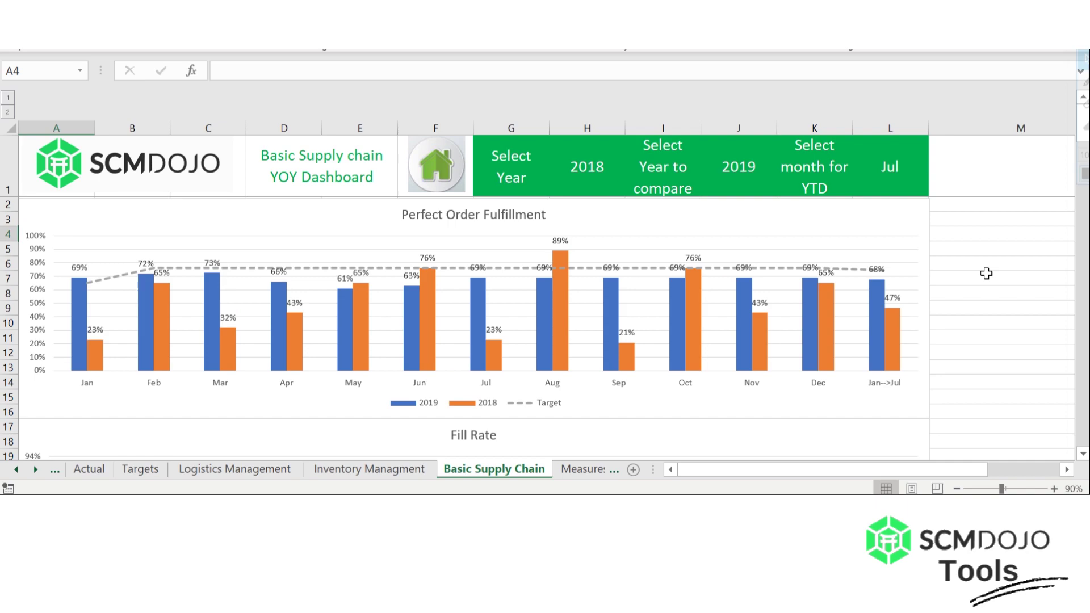
pyautogui.press('Down')
pyautogui.press('Down')
pyautogui.press('Down')
pyautogui.press('Down')
pyautogui.press('Down')
pyautogui.press('Down')
pyautogui.press('Down')
pyautogui.press('Down')
pyautogui.press('Down')
pyautogui.press('Down')
pyautogui.press('Down')
pyautogui.press('Down')
pyautogui.press('Down')
pyautogui.press('Down')
pyautogui.press('Down')
pyautogui.press('Down')
pyautogui.press('Down')
pyautogui.press('Down')
pyautogui.press('Down')
pyautogui.press('Down')
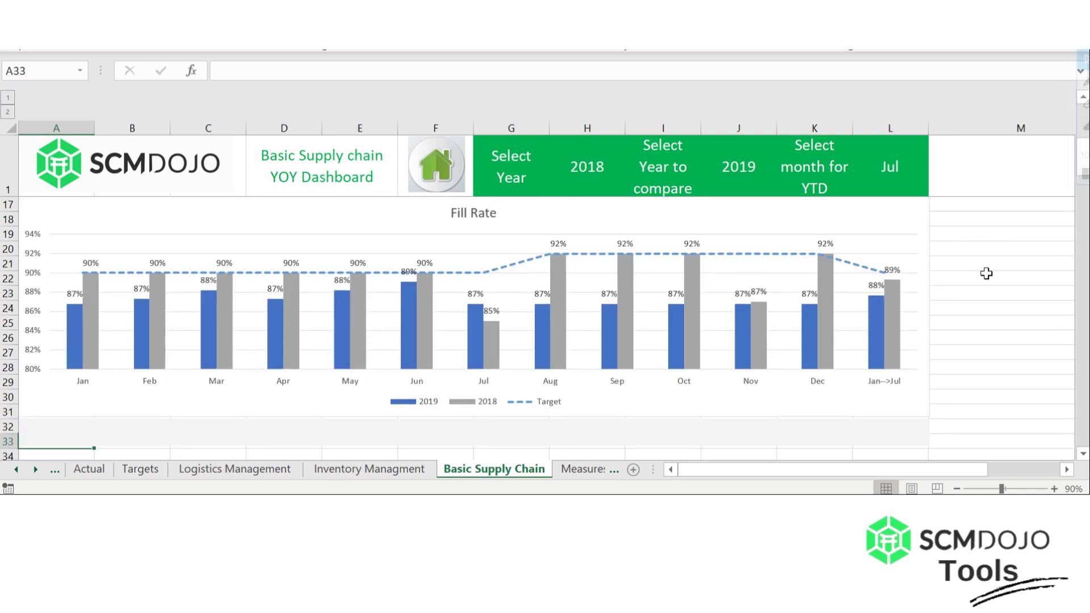
pyautogui.press('Down')
pyautogui.press('Down')
pyautogui.press('Down')
pyautogui.press('Down')
pyautogui.press('Down')
pyautogui.press('Down')
pyautogui.press('Down')
pyautogui.press('Down')
pyautogui.press('Down')
pyautogui.press('Down')
pyautogui.press('Down')
pyautogui.press('Down')
pyautogui.press('Down')
pyautogui.press('Down')
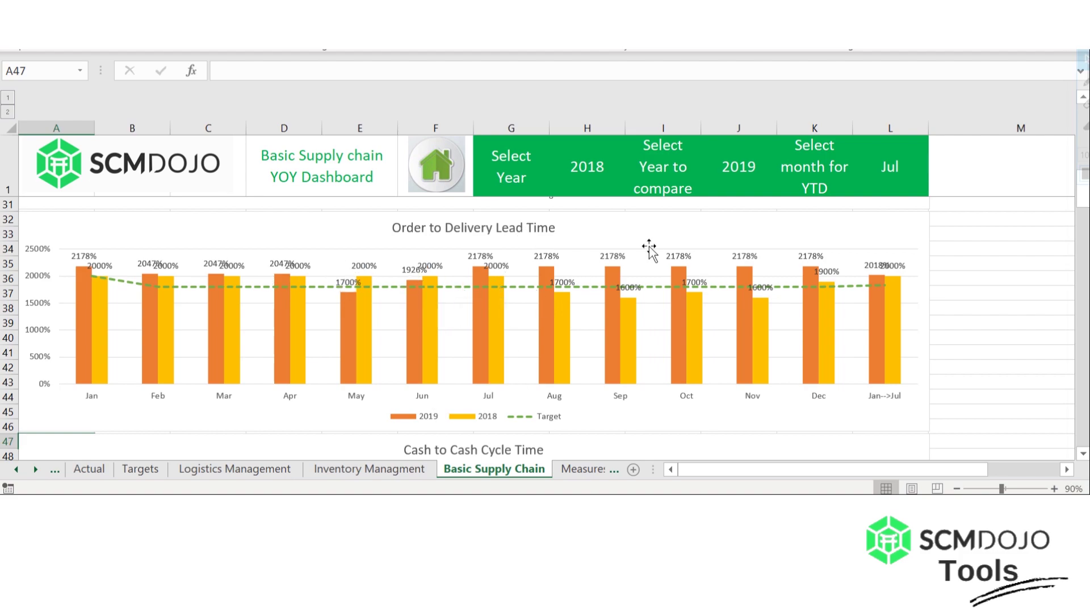
# Expand the collapsed column group beside the Basic Supply Chain charts to show the chart data table
pyautogui.click(1035, 167)
pyautogui.press('Down')
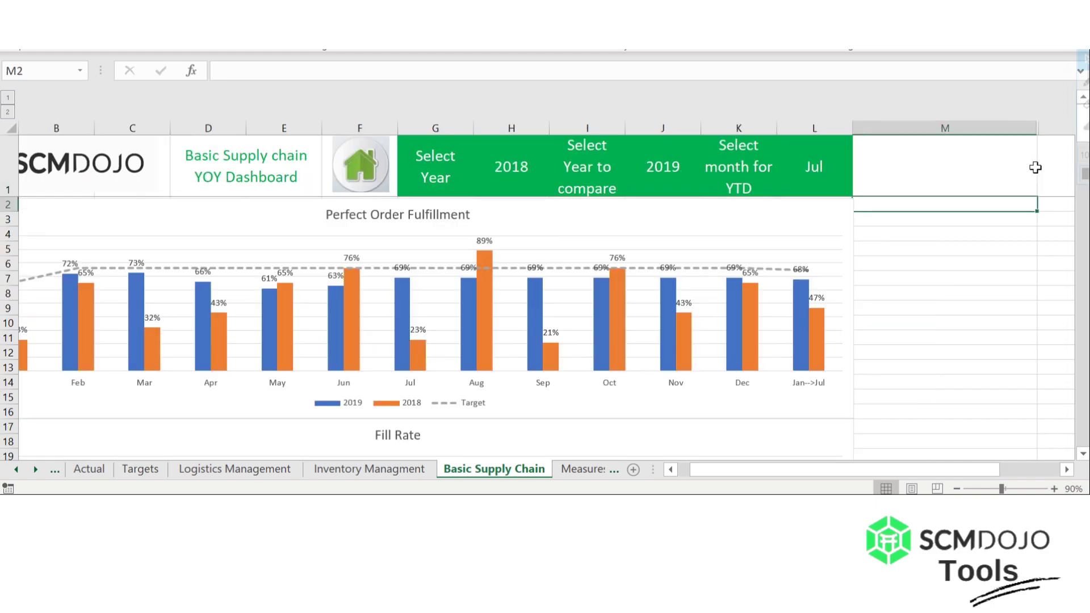
pyautogui.press('Right')
pyautogui.press('Right')
pyautogui.press('Left')
pyautogui.press('Left')
pyautogui.press('Left')
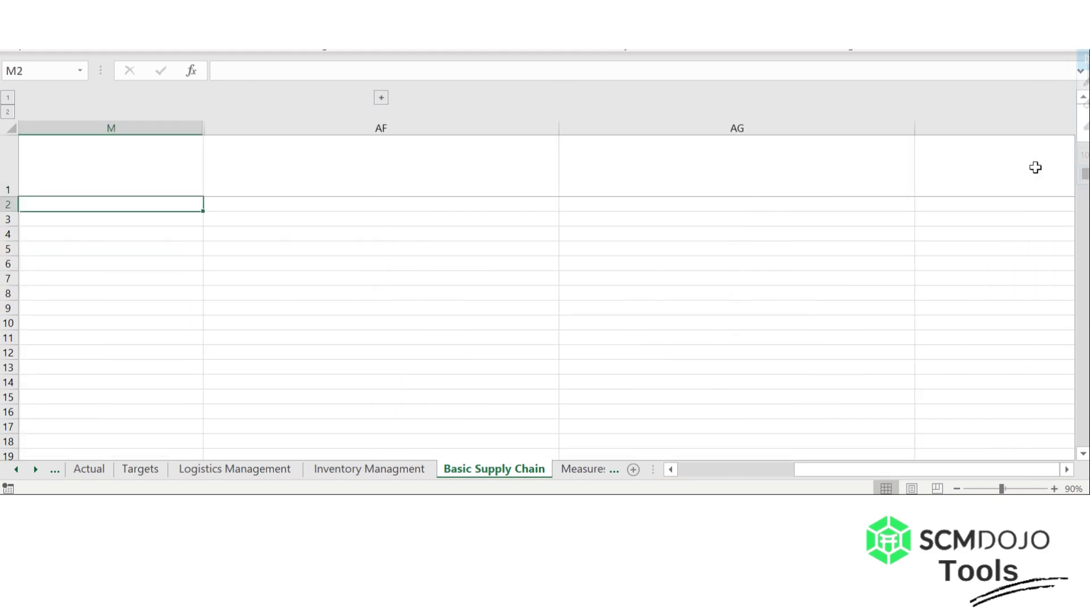
pyautogui.press('Right')
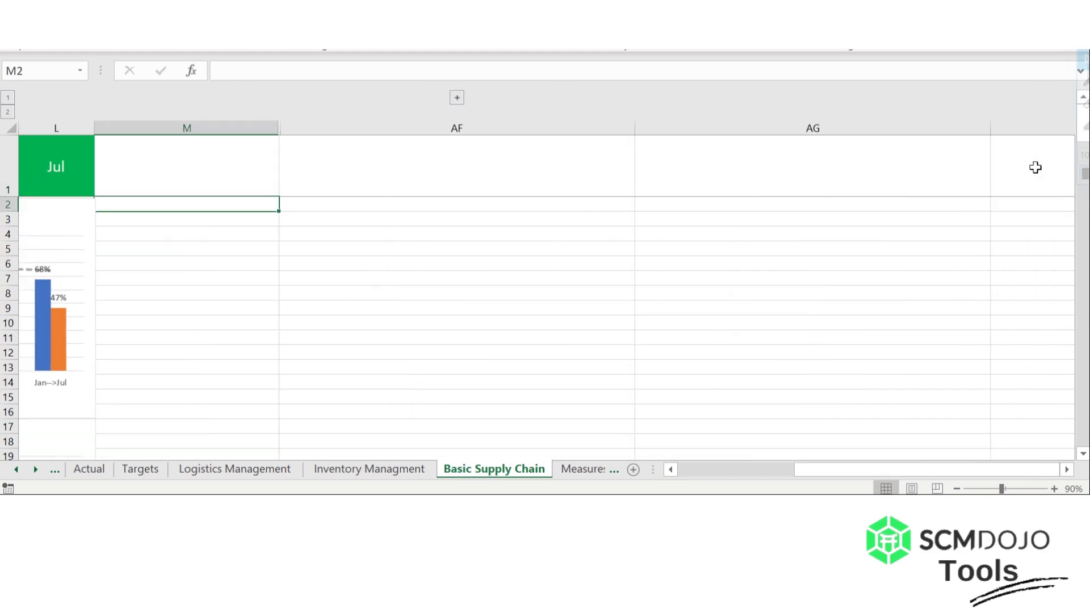
pyautogui.click(458, 98)
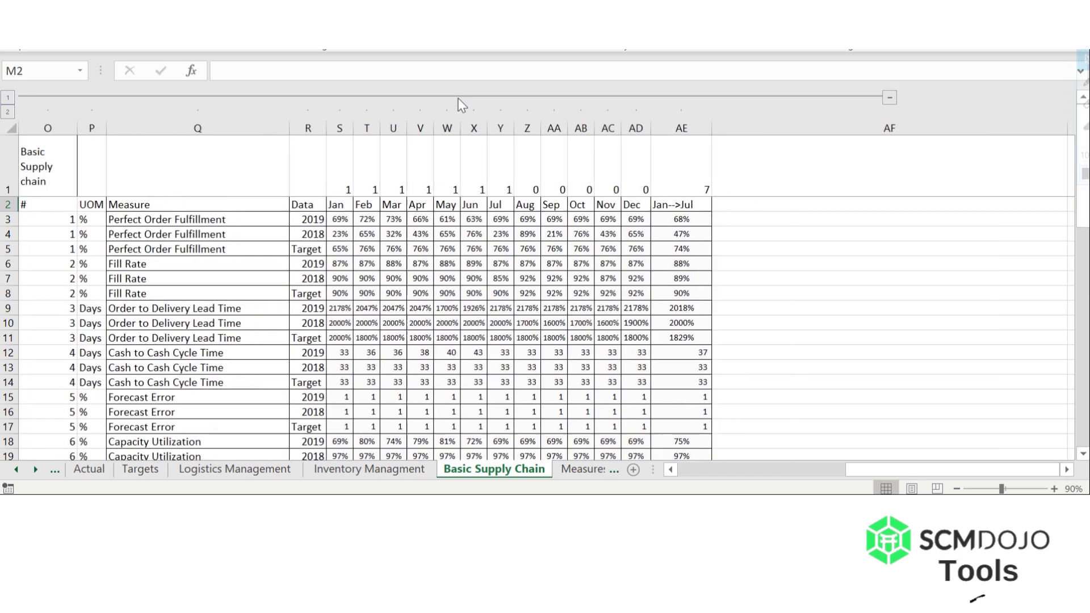
pyautogui.click(672, 469)
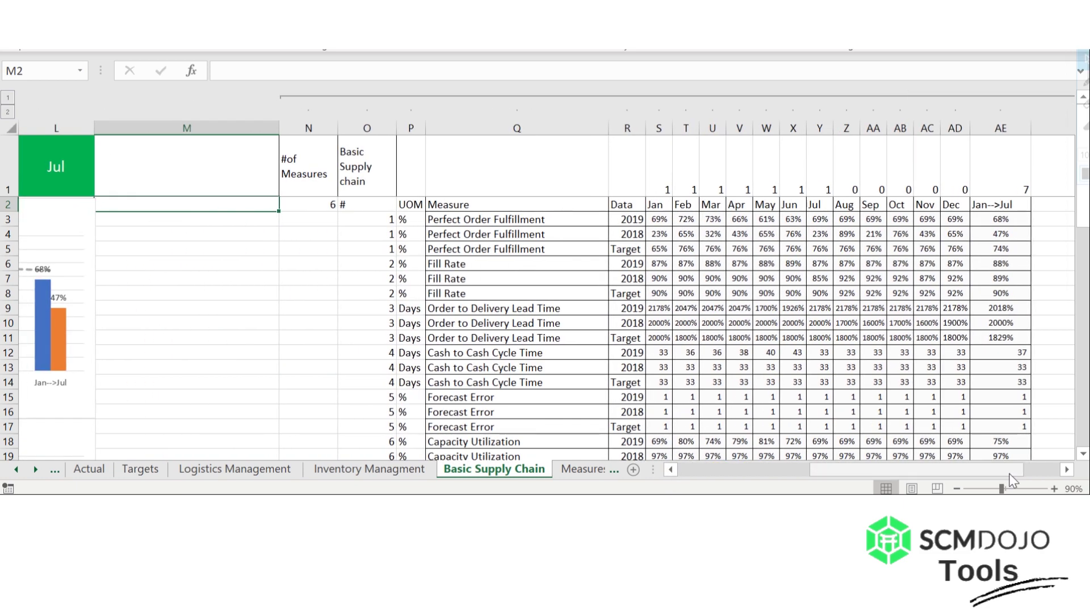
pyautogui.click(1067, 470)
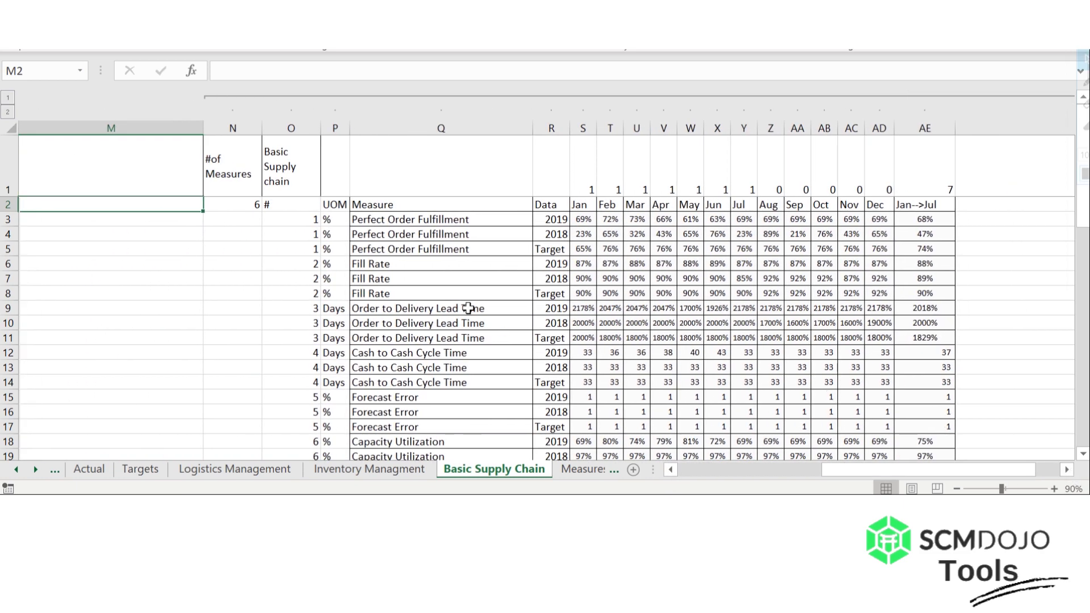
# Format the Order to Delivery Lead Time rows for 2019, 2018 and Target, Jan through year-to-date, as Number with 0 decimal places
pyautogui.click(339, 308)
pyautogui.click(516, 310)
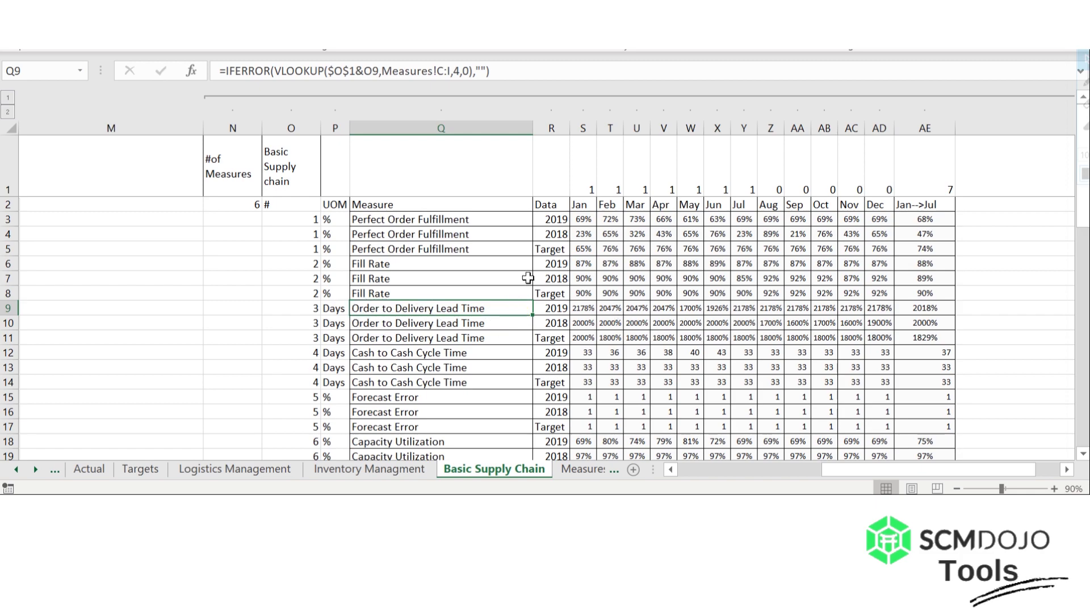
pyautogui.moveTo(588, 305); pyautogui.dragTo(914, 338)
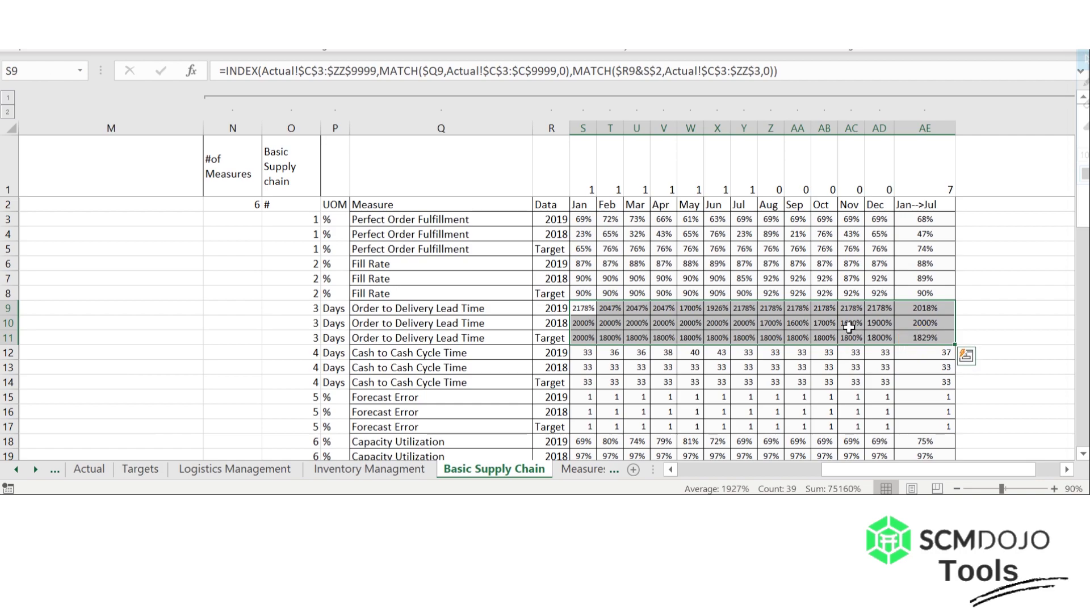
pyautogui.rightClick(717, 316)
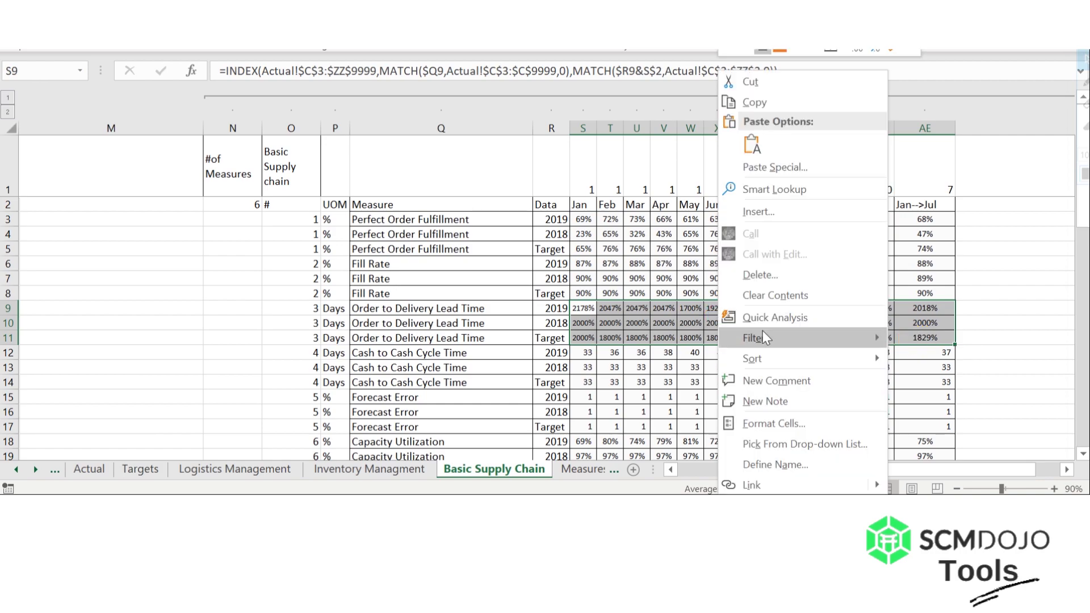
pyautogui.click(758, 423)
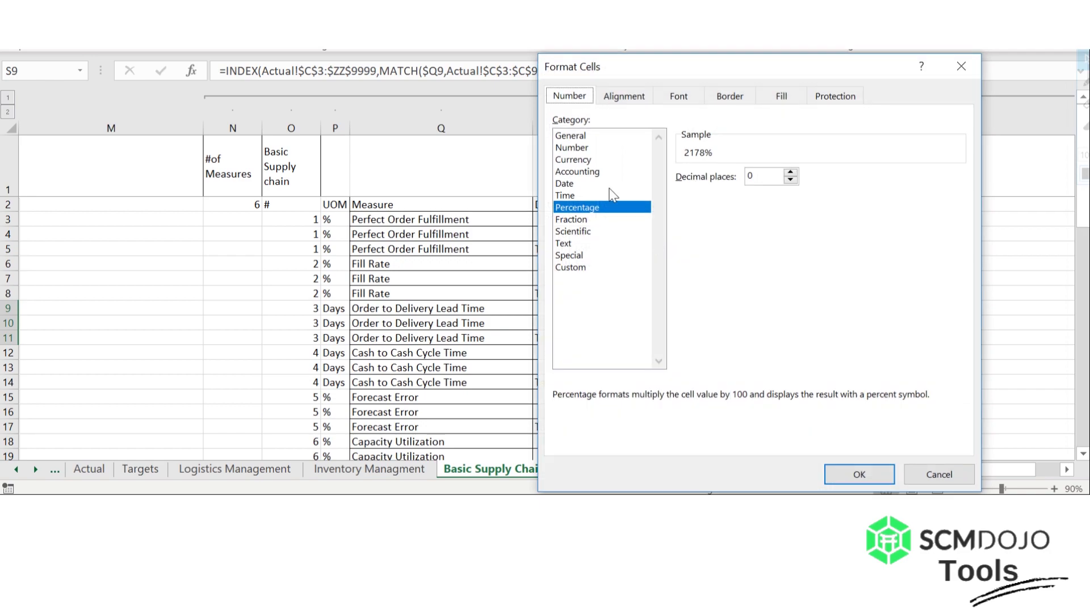
pyautogui.click(595, 147)
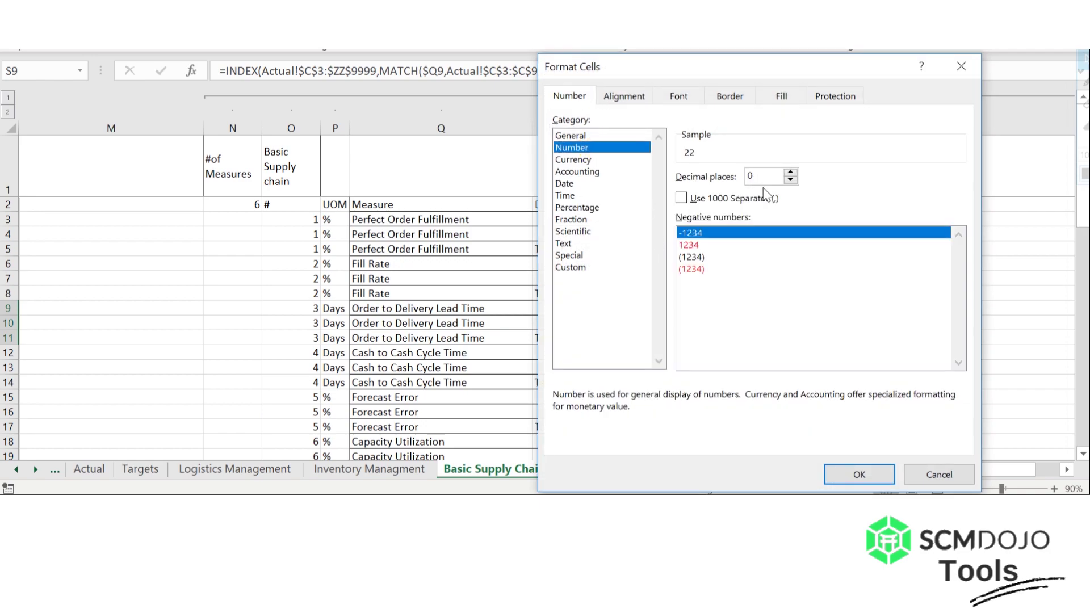
pyautogui.click(790, 179)
pyautogui.click(846, 473)
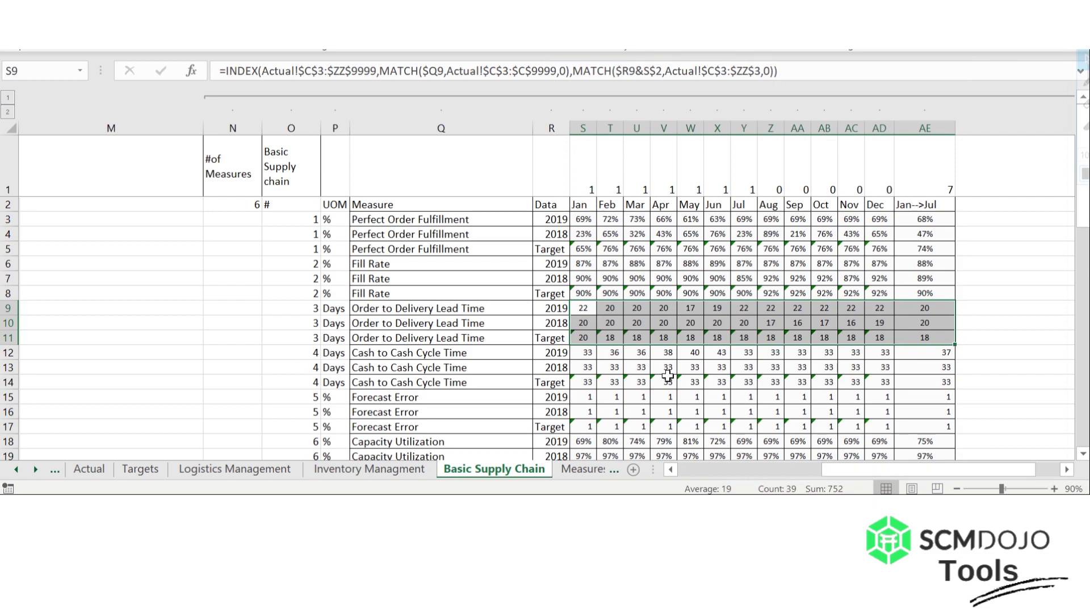
# Format the Forecast Error rows for 2019, 2018 and Target, Jan through year-to-date, as Percentage with 0 decimal places
pyautogui.click(581, 398)
pyautogui.press('Down')
pyautogui.press('Down')
pyautogui.press('Down')
pyautogui.press('Down')
pyautogui.press('Down')
pyautogui.press('Down')
pyautogui.press('Down')
pyautogui.press('Down')
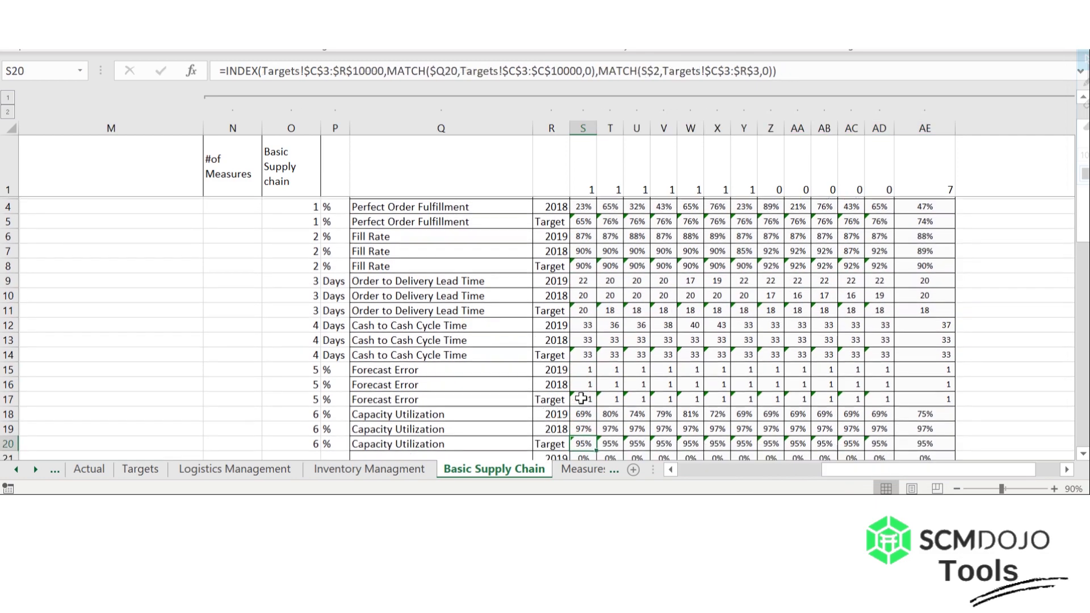
pyautogui.press('Down')
pyautogui.moveTo(588, 312)
pyautogui.mouseDown()
pyautogui.moveTo(856, 325)
pyautogui.moveTo(930, 341)
pyautogui.moveTo(556, 326)
pyautogui.moveTo(581, 337)
pyautogui.mouseUp()
pyautogui.click(933, 341)
pyautogui.rightClick(581, 337)
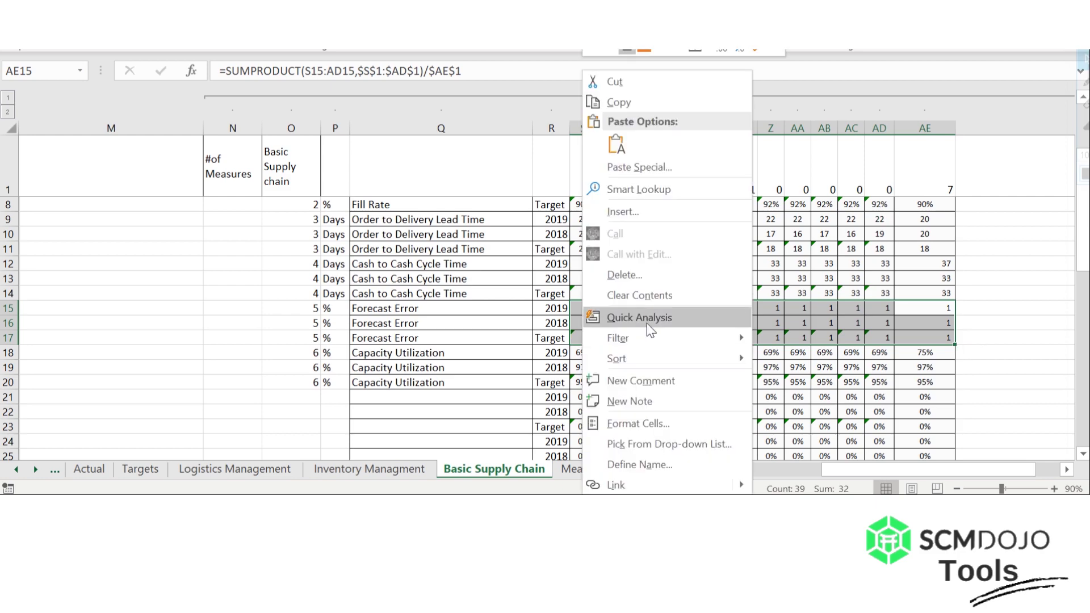
pyautogui.press('Escape')
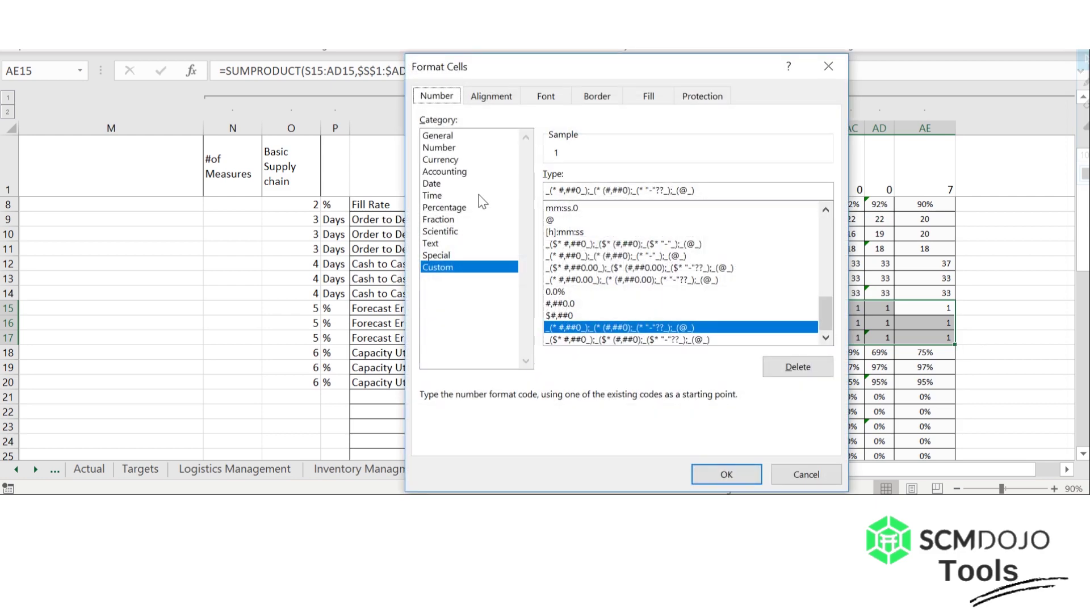
pyautogui.click(451, 207)
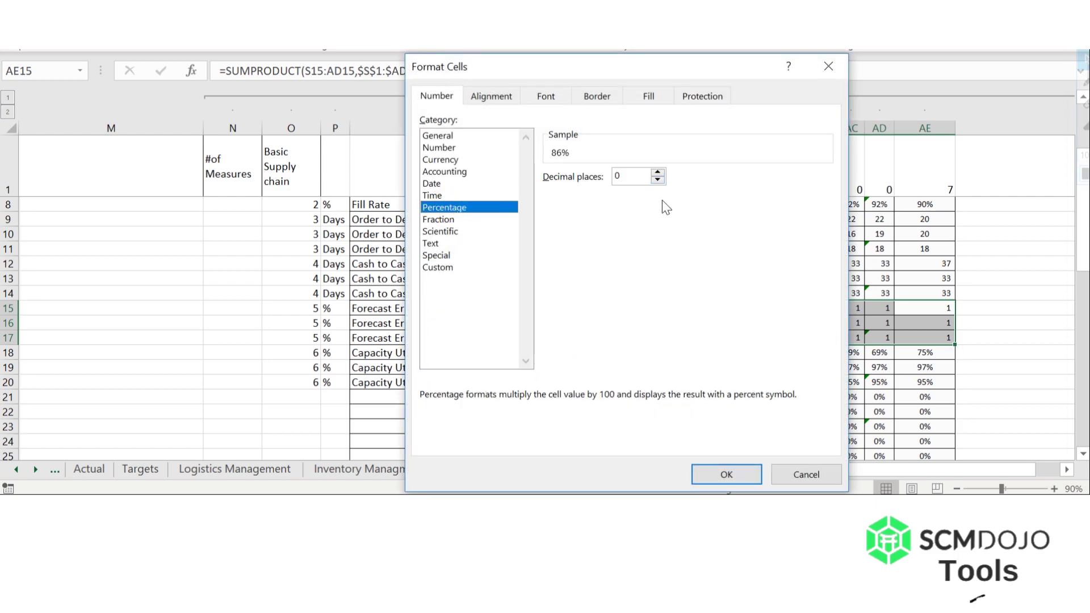
pyautogui.click(707, 472)
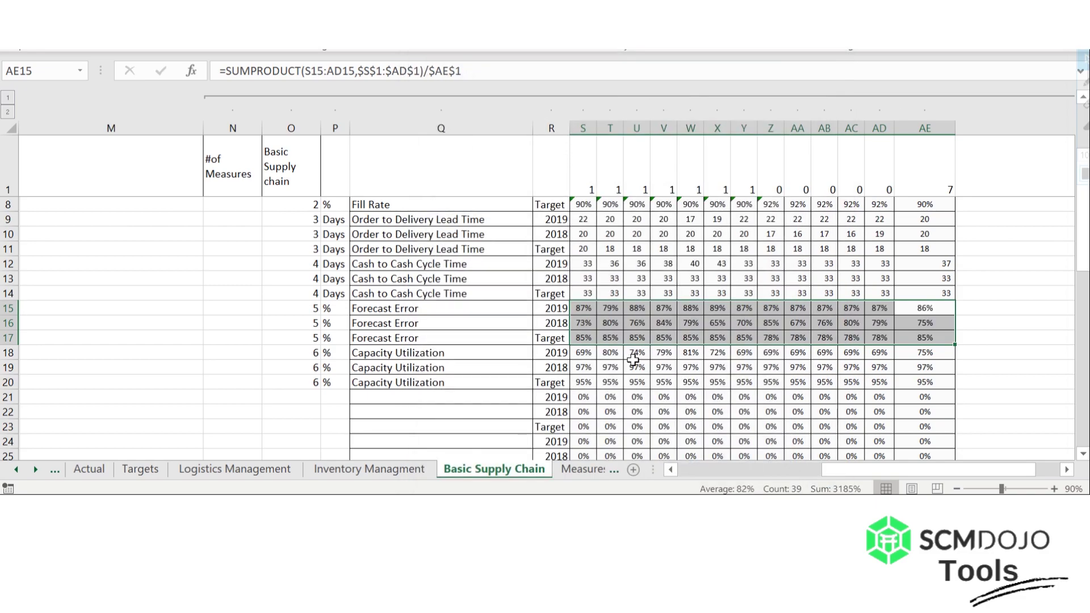
# Collapse the chart data column group and return to the dashboard charts
pyautogui.click(658, 397)
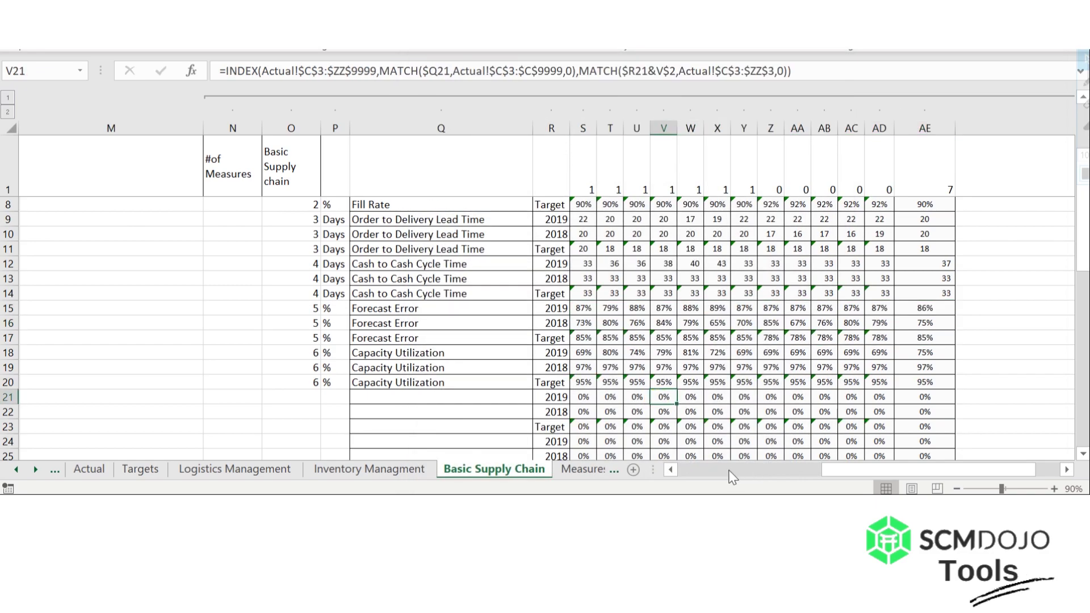
pyautogui.moveTo(973, 469); pyautogui.dragTo(996, 470)
pyautogui.click(889, 96)
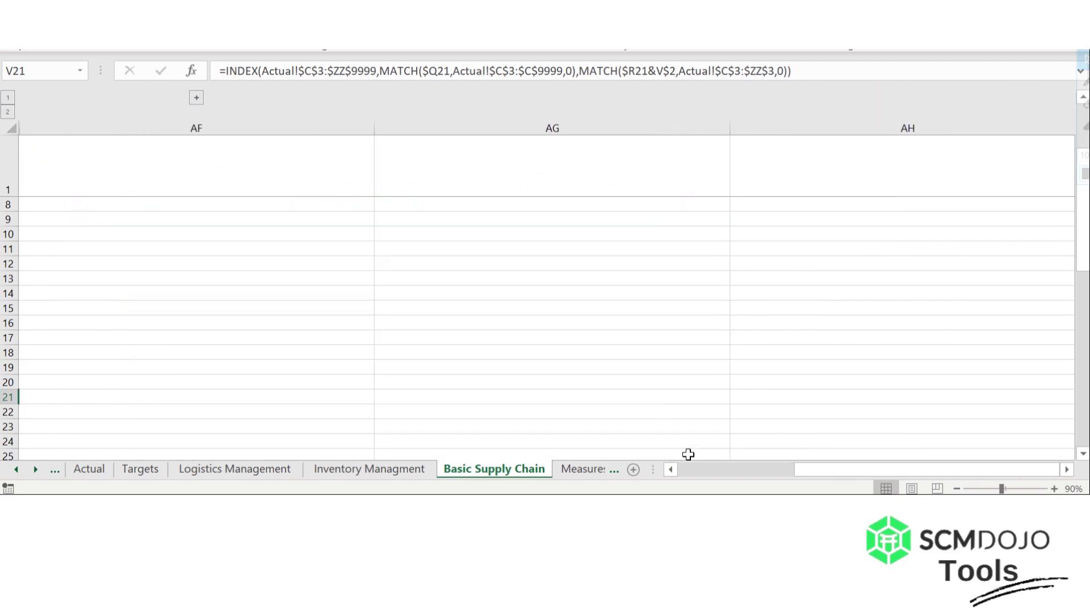
pyautogui.click(686, 467)
pyautogui.click(827, 173)
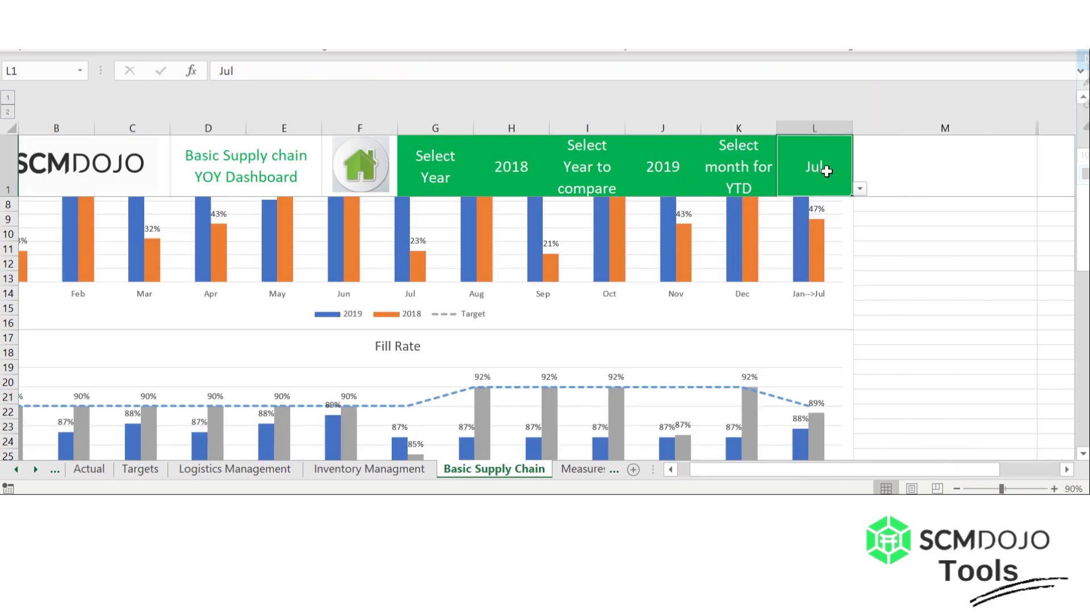
# Review the Basic Supply Chain charts from Perfect Order Fulfillment down to Capacity Utilization, checking the number formats of their labels
pyautogui.scroll(2, 827, 173)
pyautogui.click(890, 297)
pyautogui.rightClick(891, 297)
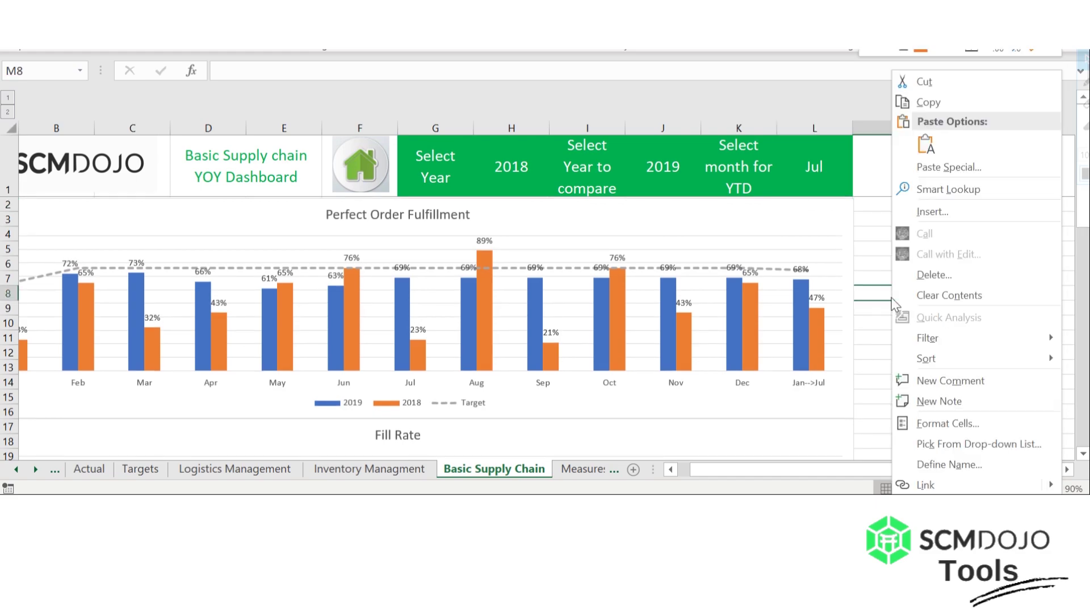
pyautogui.press('Escape')
pyautogui.press('Down')
pyautogui.press('Down')
pyautogui.press('Down')
pyautogui.press('Down')
pyautogui.press('Down')
pyautogui.press('Down')
pyautogui.press('Down')
pyautogui.press('Down')
pyautogui.press('Down')
pyautogui.press('Down')
pyautogui.press('Down')
pyautogui.press('Down')
pyautogui.press('Down')
pyautogui.press('Down')
pyautogui.press('Down')
pyautogui.press('Down')
pyautogui.press('Down')
pyautogui.press('Down')
pyautogui.press('Down')
pyautogui.press('Down')
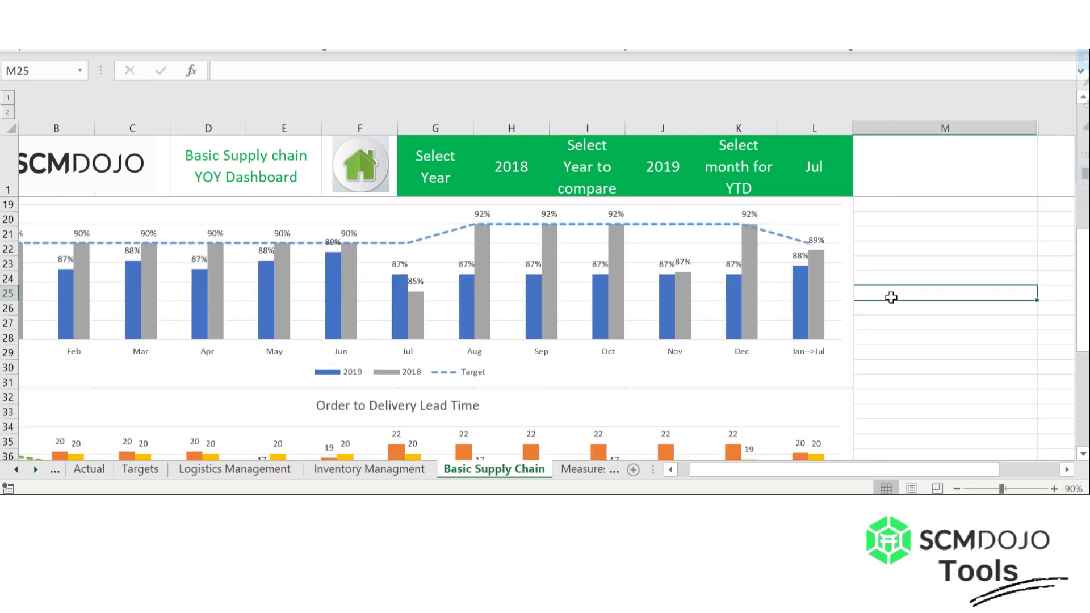
pyautogui.press('Up')
pyautogui.press('Up')
pyautogui.press('Up')
pyautogui.press('Up')
pyautogui.press('Up')
pyautogui.press('Up')
pyautogui.press('Up')
pyautogui.press('Up')
pyautogui.press('Up')
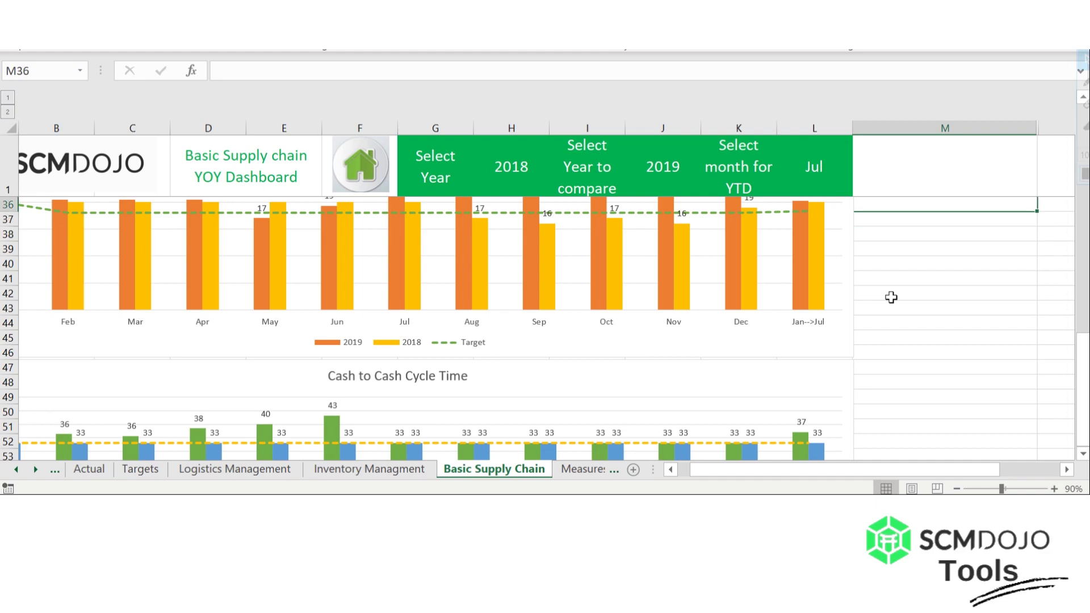
pyautogui.press('Up')
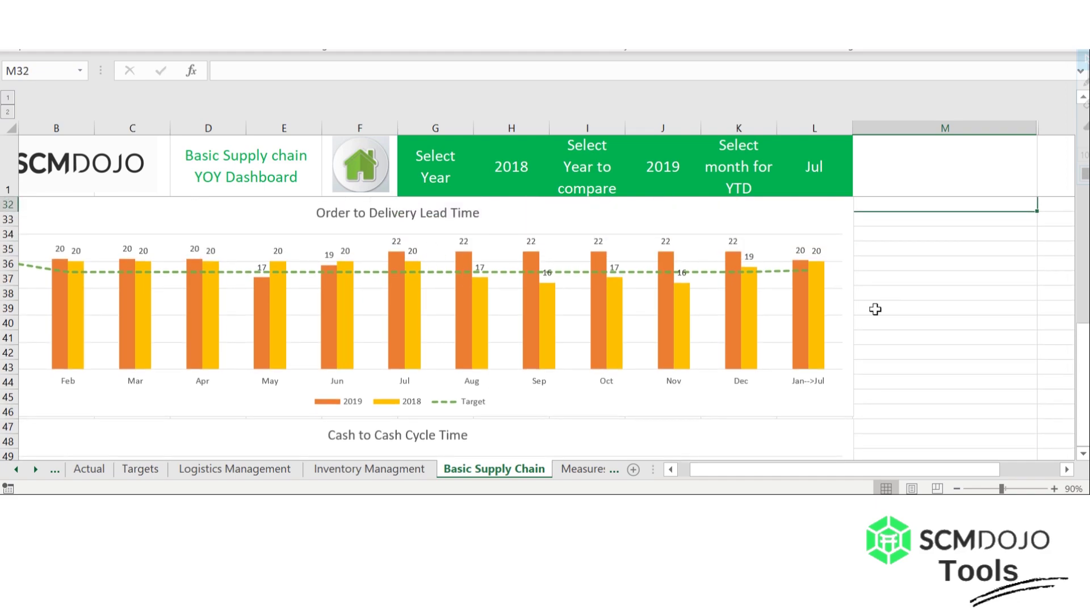
pyautogui.press('pagedown')
pyautogui.scroll(-11, 879, 308)
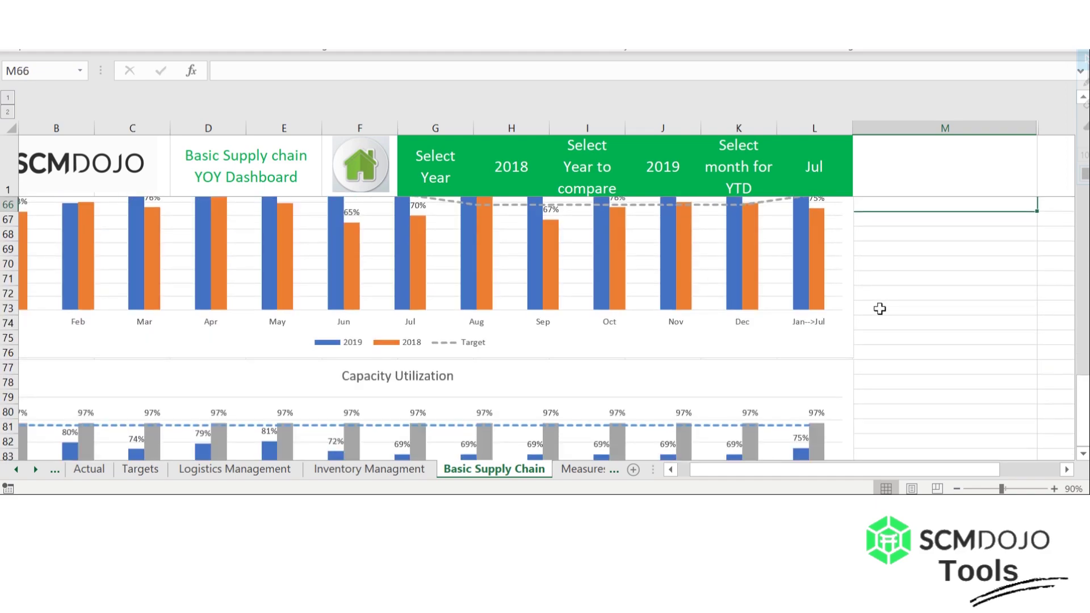
pyautogui.scroll(11, 879, 309)
pyautogui.hotkey('ctrl', 'Up')
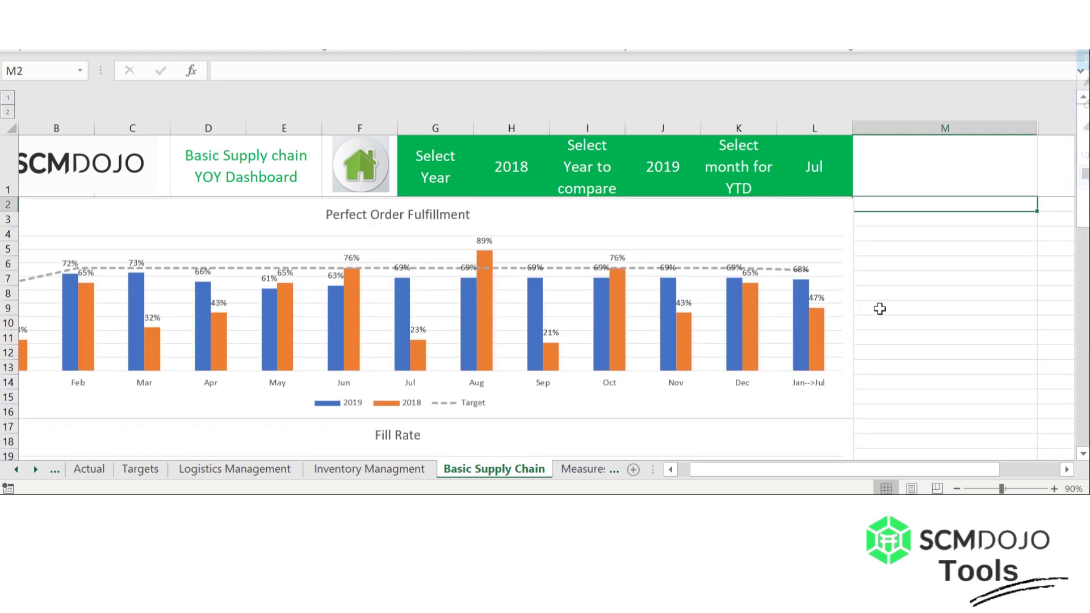
# On the Measures sheet, enter Basic Supply chain as the Performance Attribute in the first empty row, row 20
pyautogui.click(581, 470)
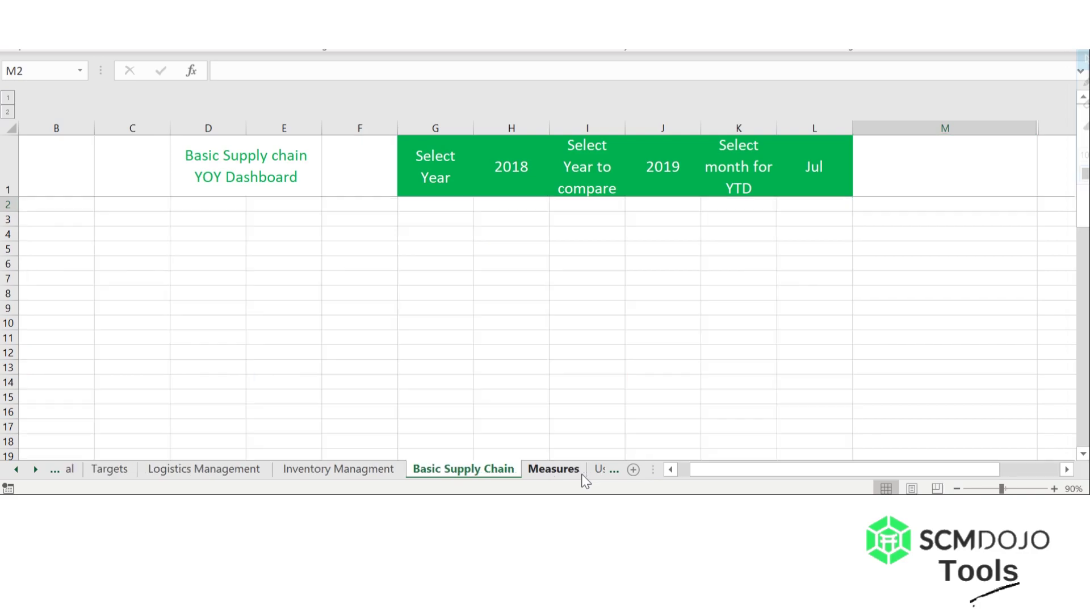
pyautogui.click(112, 383)
pyautogui.press('Down')
pyautogui.press('Down')
pyautogui.press('Down')
pyautogui.press('Down')
pyautogui.press('Down')
pyautogui.press('Down')
pyautogui.press('Down')
pyautogui.press('Down')
pyautogui.press('Down')
pyautogui.press('Down')
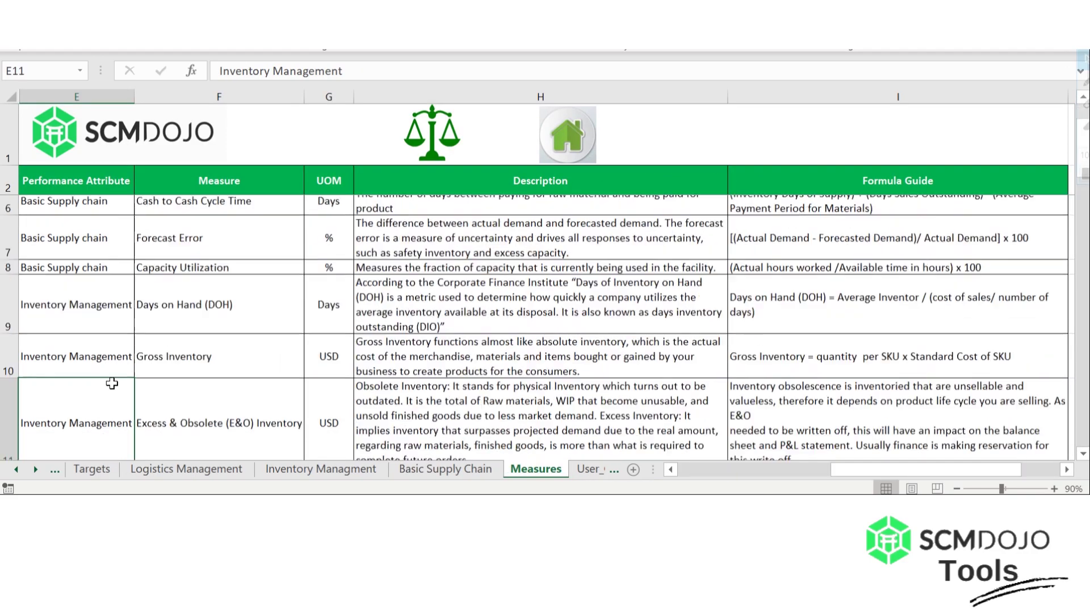
pyautogui.press('Down')
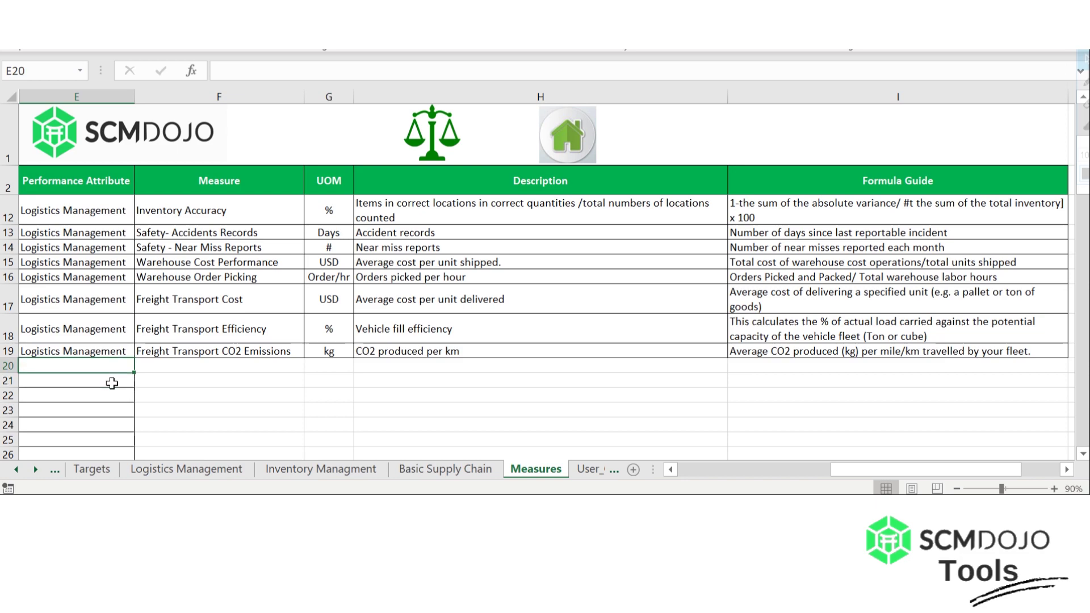
pyautogui.write('Basic Supply chain')
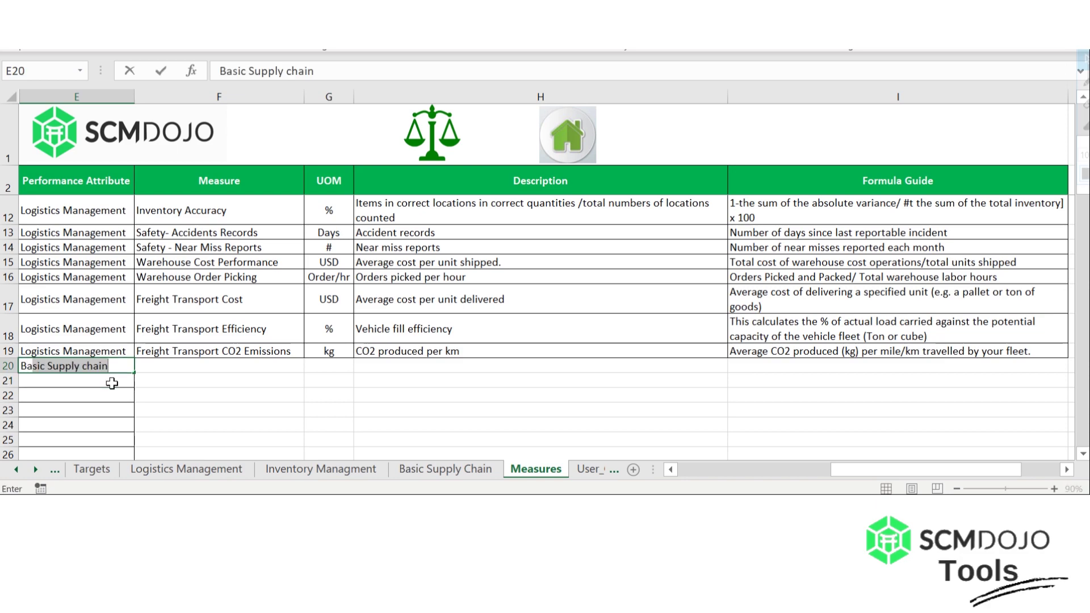
pyautogui.press('Return')
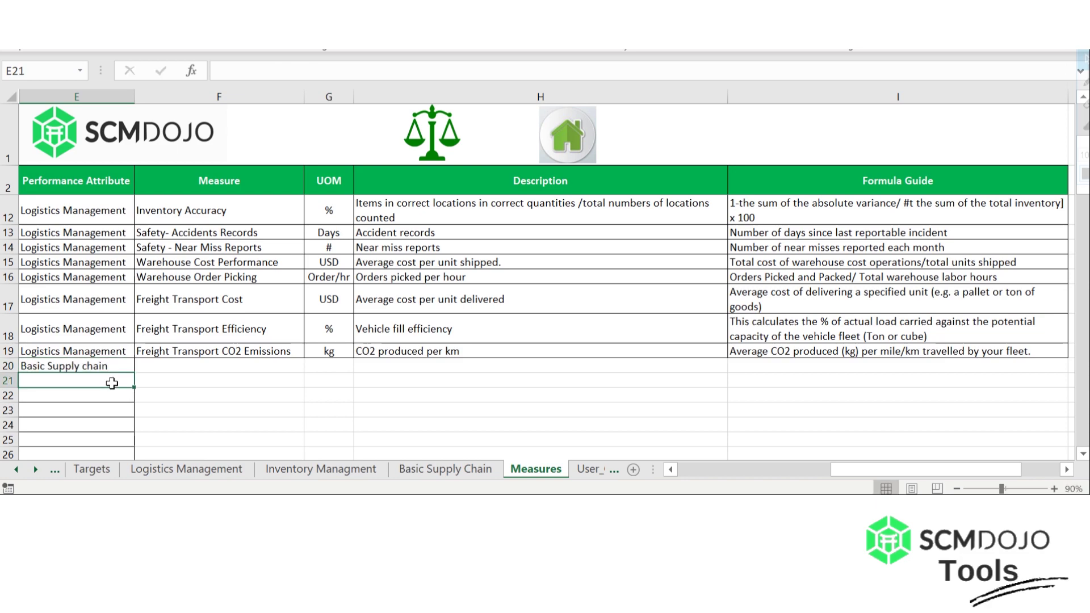
# Name the measure in row 20 "New KPI Jun-21"
pyautogui.press('Up')
pyautogui.press('Right')
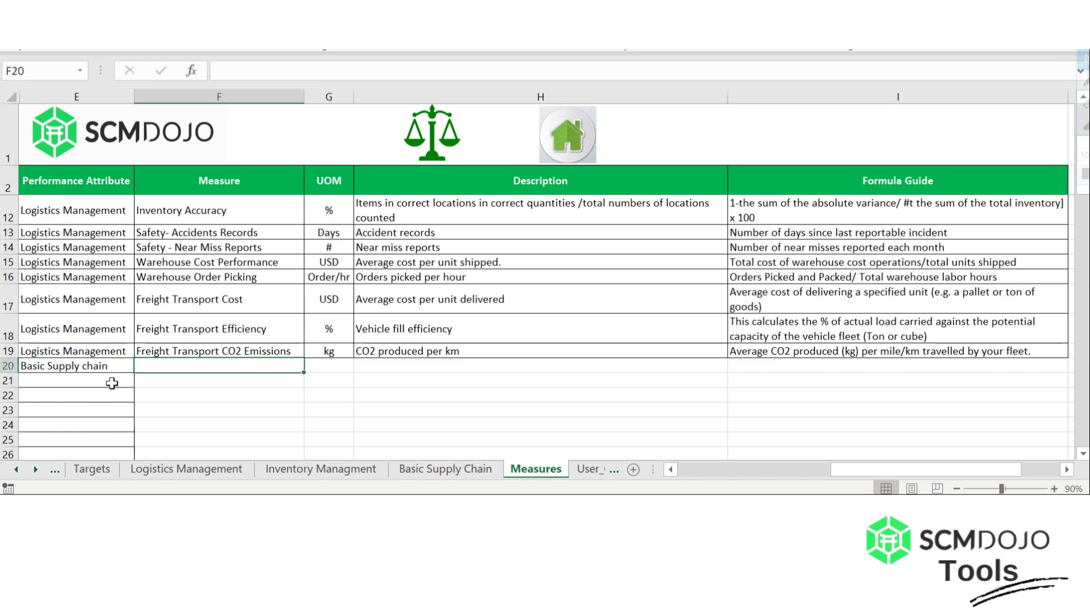
pyautogui.write('New')
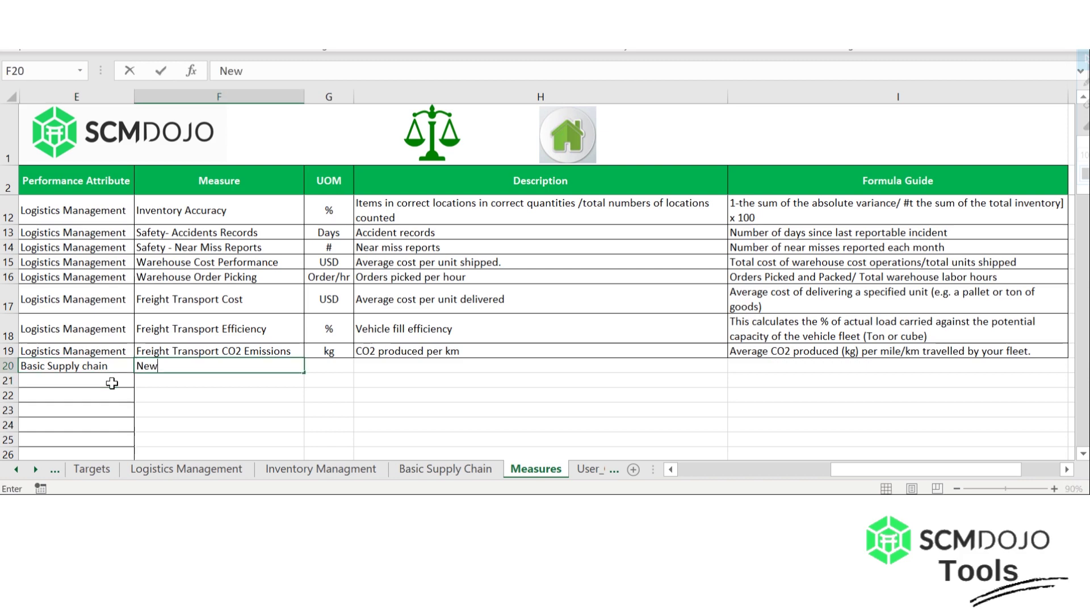
pyautogui.write(' KPU')
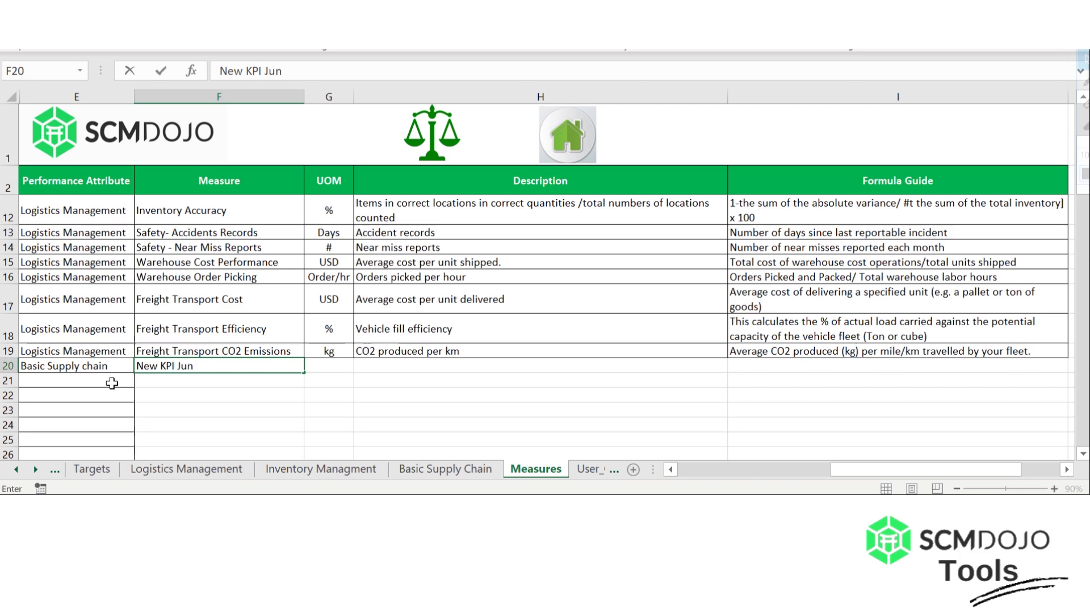
pyautogui.press('Return')
pyautogui.press('Up')
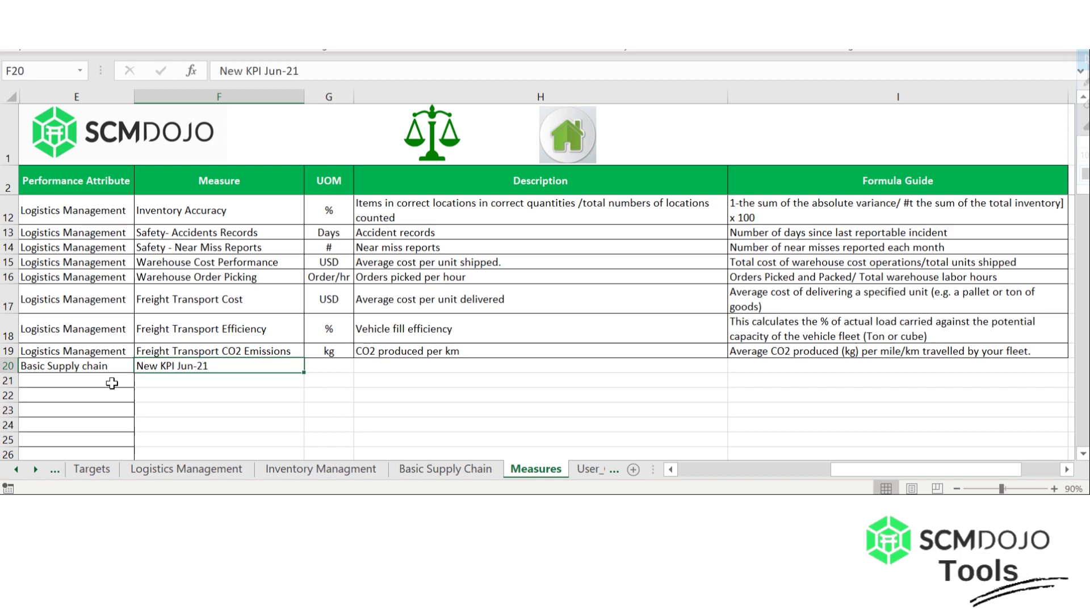
# Complete the New KPI Jun-21 row with UOM %, description "Desc..." and formula guide "Guide..."
pyautogui.press('Right')
pyautogui.write('%')
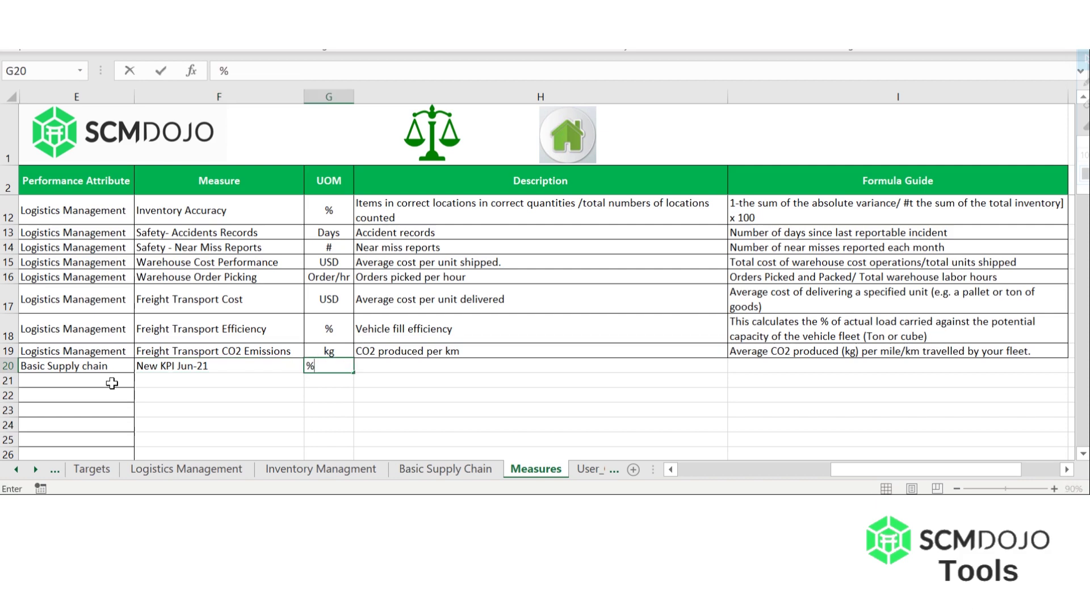
pyautogui.click(466, 362)
pyautogui.write('Descri')
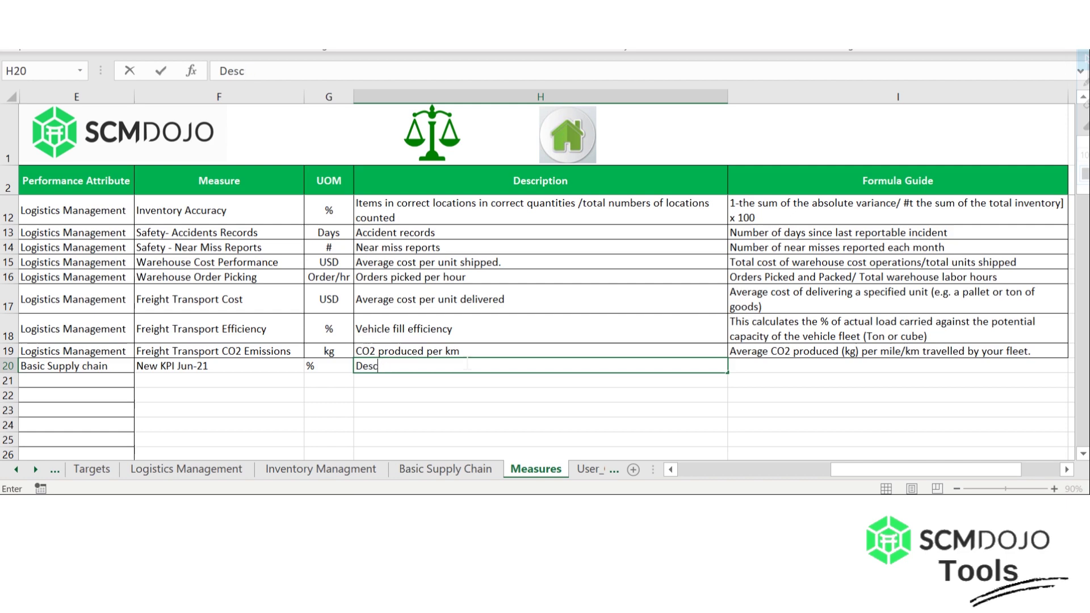
pyautogui.press('Tab')
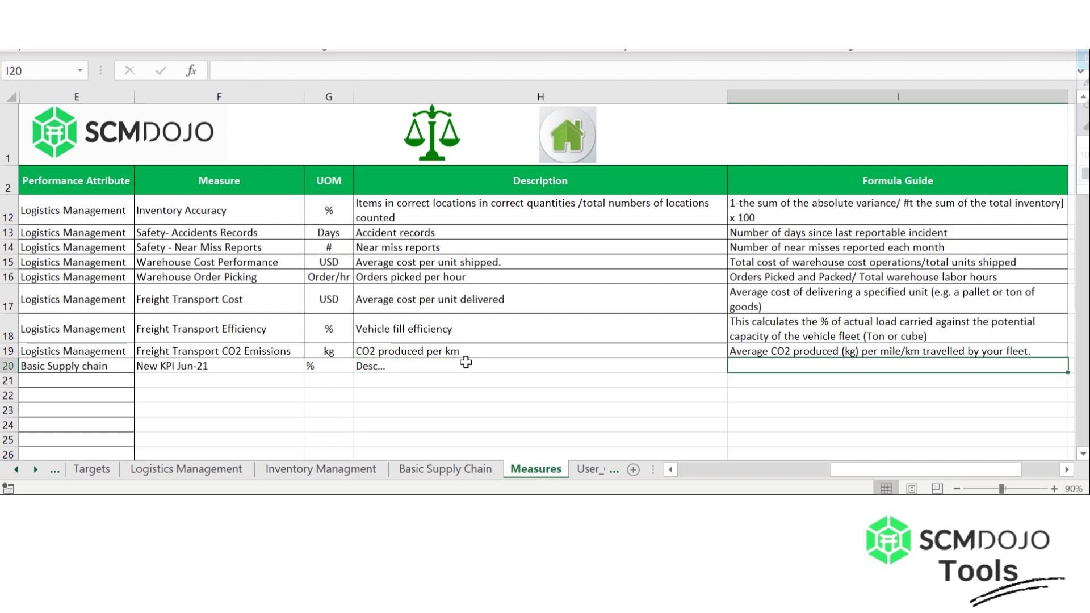
pyautogui.write('Guide...')
pyautogui.press('Return')
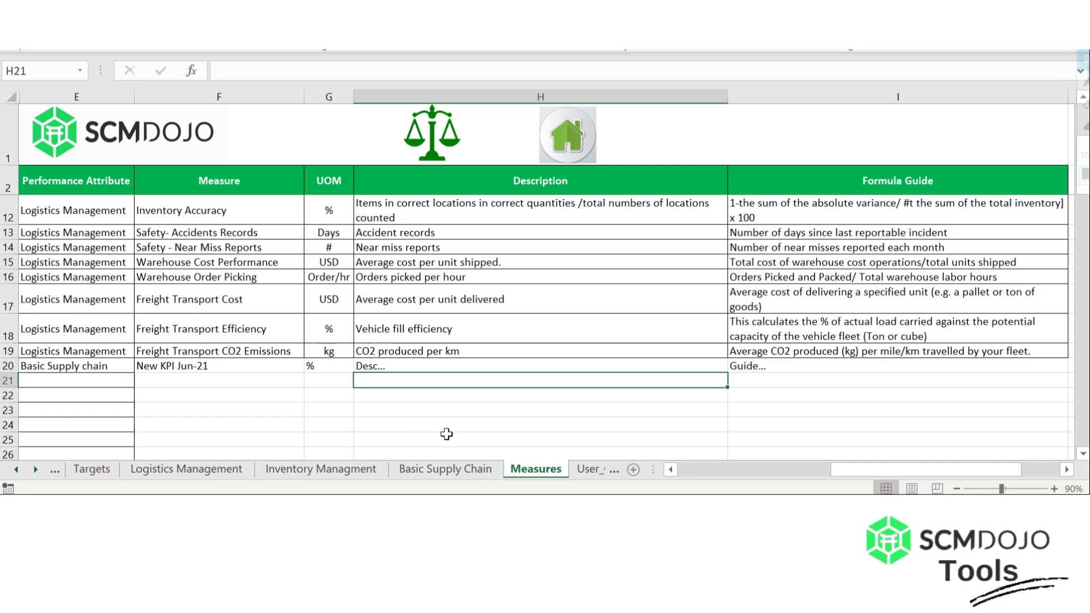
# On the Targets sheet, set the January target of New KPI Jun-21 to 75%
pyautogui.click(92, 469)
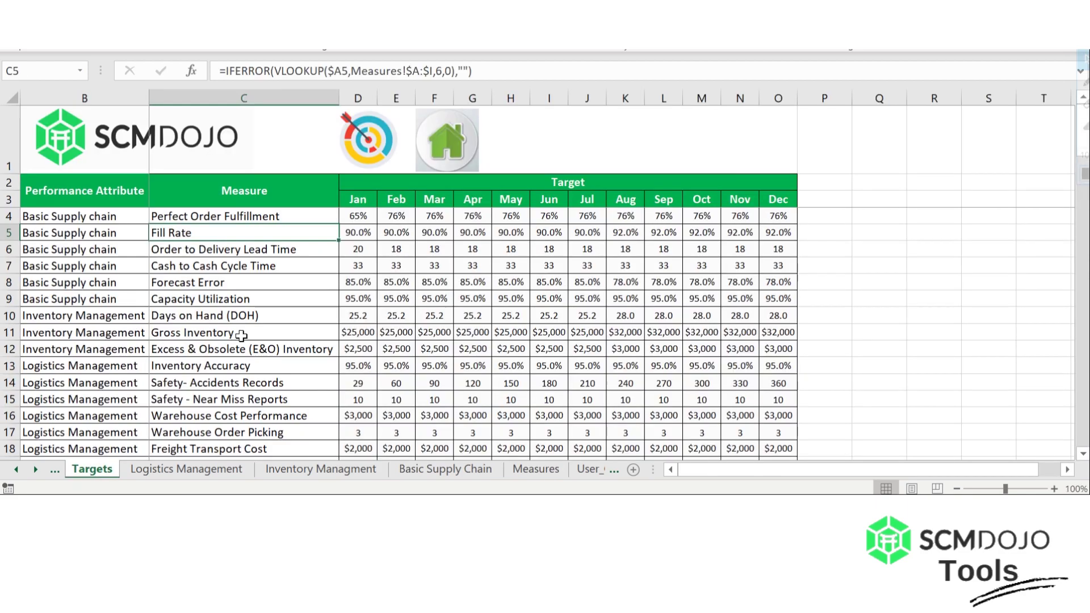
pyautogui.click(228, 381)
pyautogui.scroll(-5, 227, 379)
pyautogui.click(227, 379)
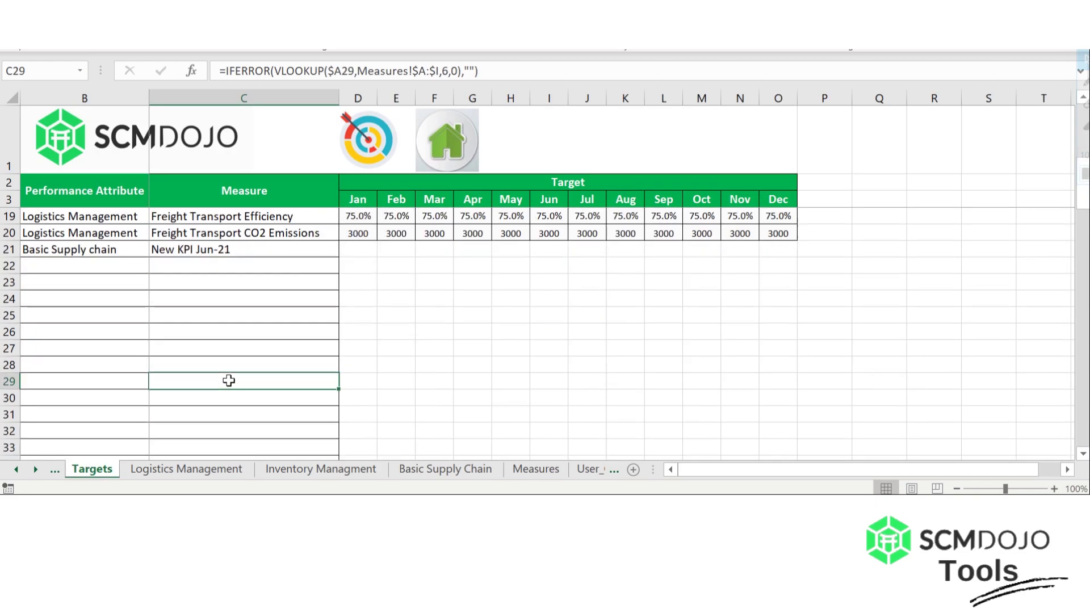
pyautogui.press('Up')
pyautogui.press('Up')
pyautogui.press('Up')
pyautogui.press('Up')
pyautogui.press('Up')
pyautogui.press('Up')
pyautogui.press('Up')
pyautogui.press('Up')
pyautogui.press('Up')
pyautogui.press('Up')
pyautogui.press('Up')
pyautogui.press('Up')
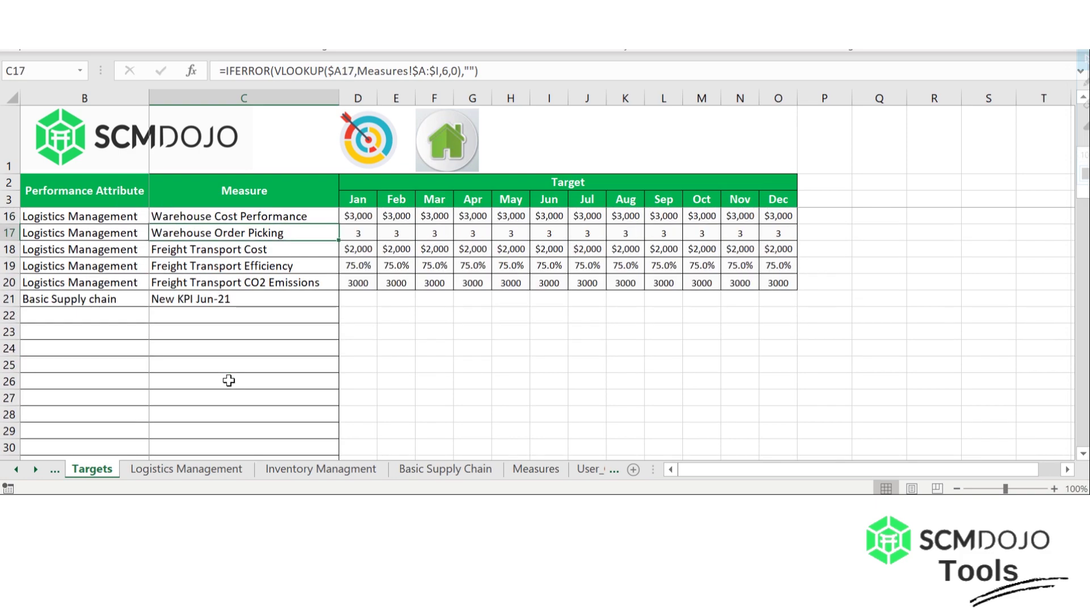
pyautogui.press('Down')
pyautogui.press('Down')
pyautogui.press('Down')
pyautogui.press('Down')
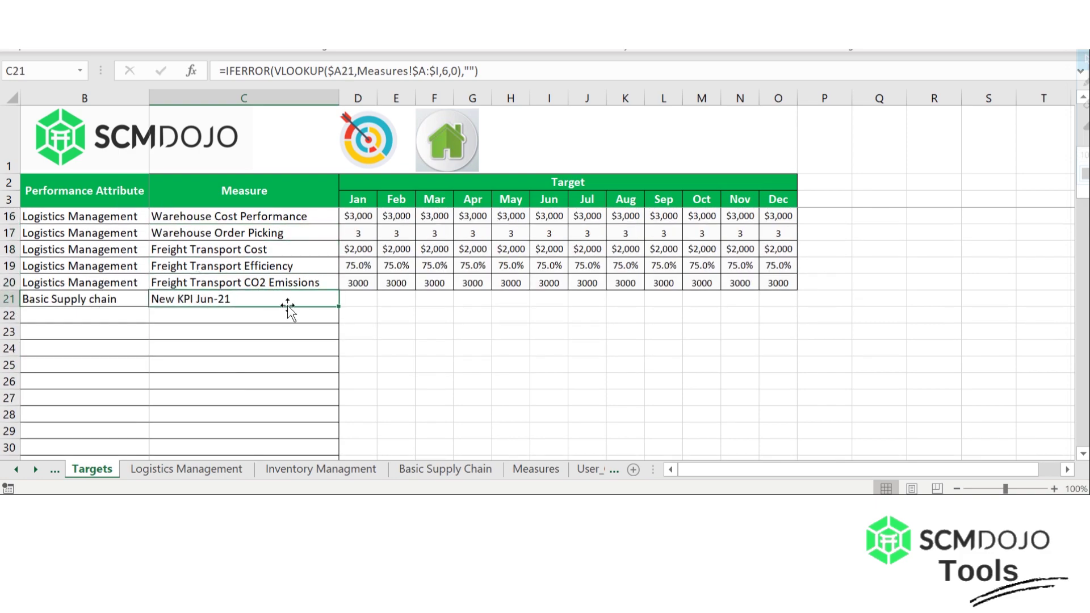
pyautogui.click(360, 298)
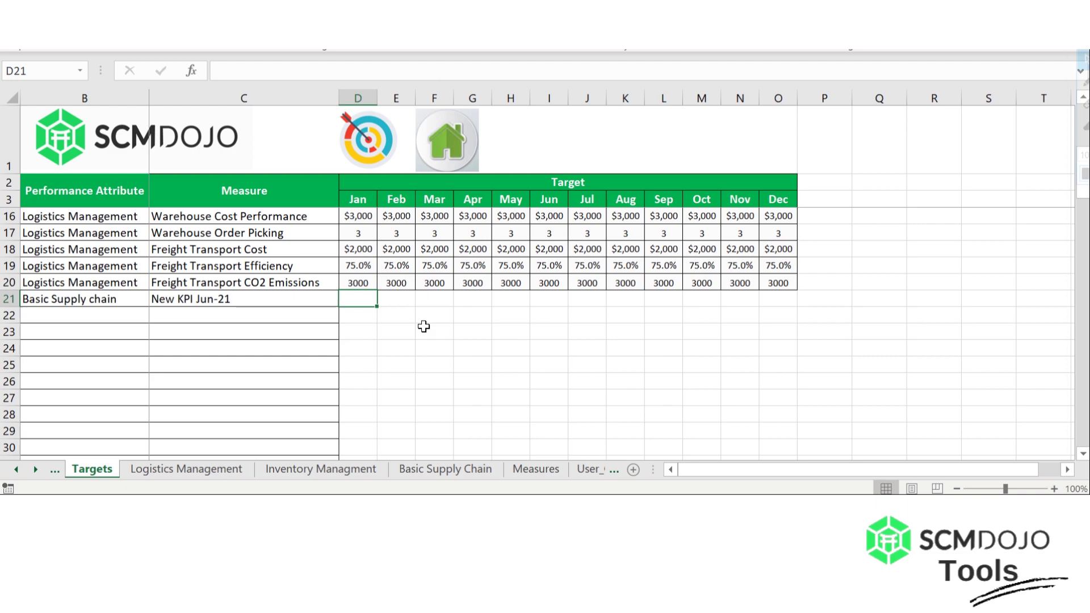
pyautogui.write('75%')
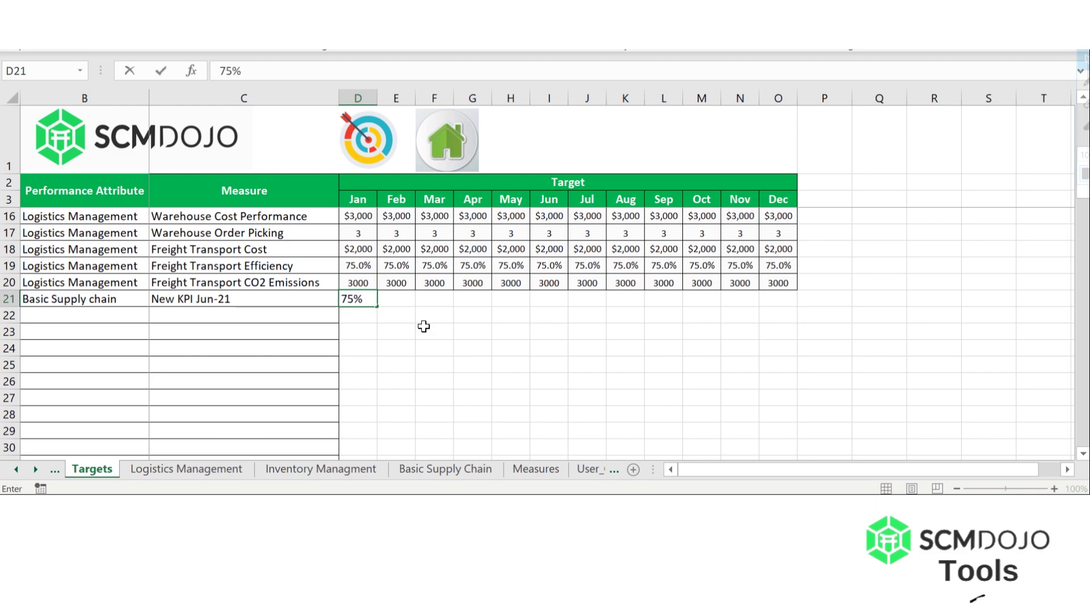
pyautogui.hotkey('ctrl', 'Return')
# Copy the January target of New KPI Jun-21 across February to December
pyautogui.hotkey('ctrl', 'c')
pyautogui.moveTo(396, 299); pyautogui.dragTo(769, 300)
pyautogui.hotkey('ctrl', 'v')
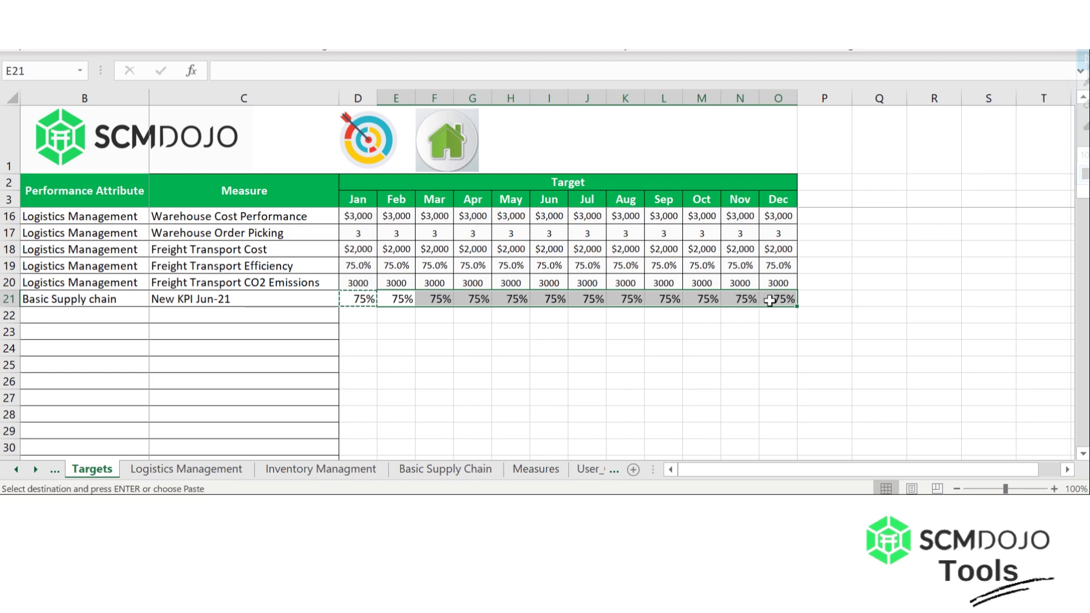
pyautogui.click(479, 347)
# On the Actual sheet, enter 85% as the January 2018 value of New KPI Jun-21
pyautogui.click(16, 469)
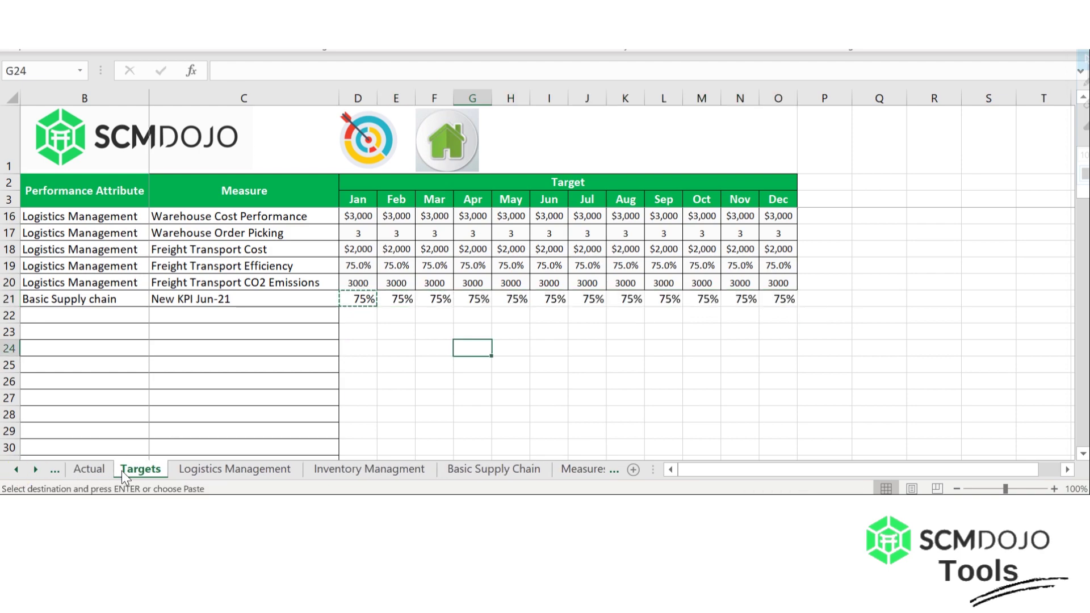
pyautogui.click(91, 468)
pyautogui.click(380, 369)
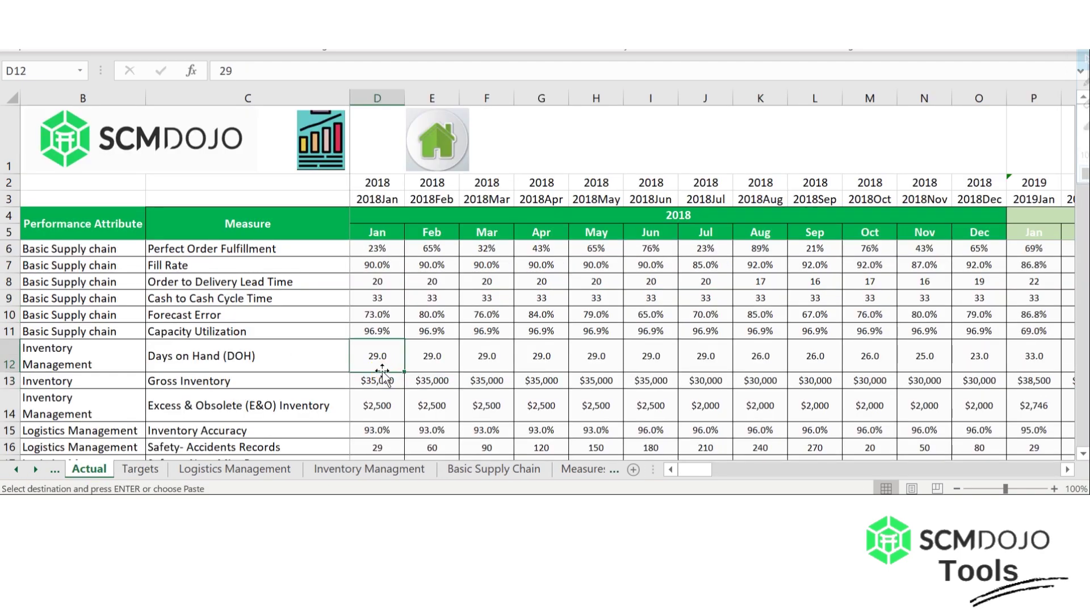
pyautogui.hotkey('ctrl', 'shift', 'Down')
pyautogui.click(384, 424)
pyautogui.press('Down')
pyautogui.press('Down')
pyautogui.press('Down')
pyautogui.press('Down')
pyautogui.press('Down')
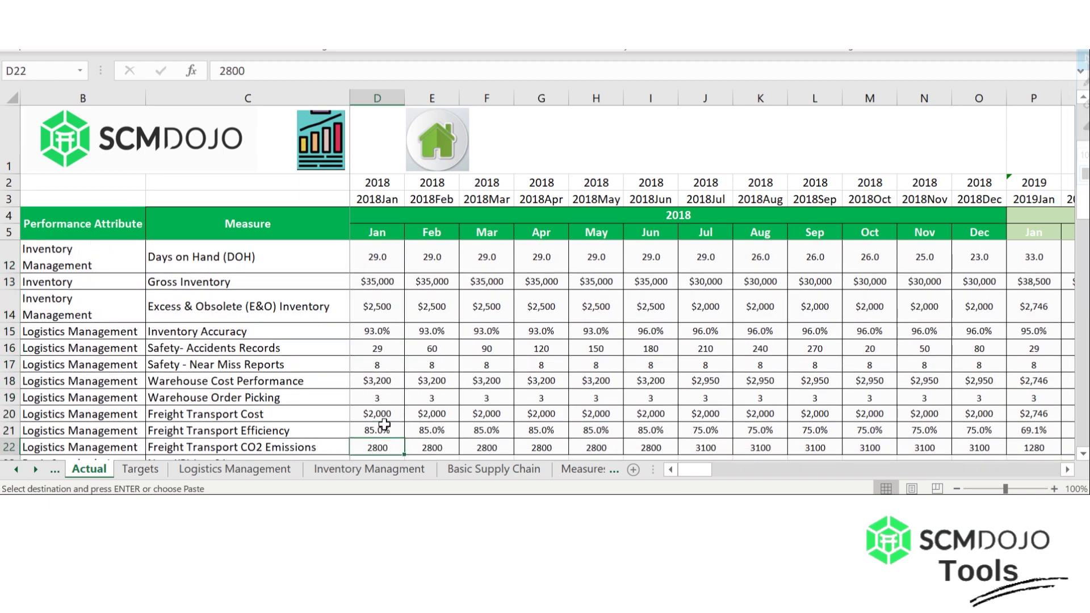
pyautogui.press('Up')
pyautogui.press('Up')
pyautogui.press('Up')
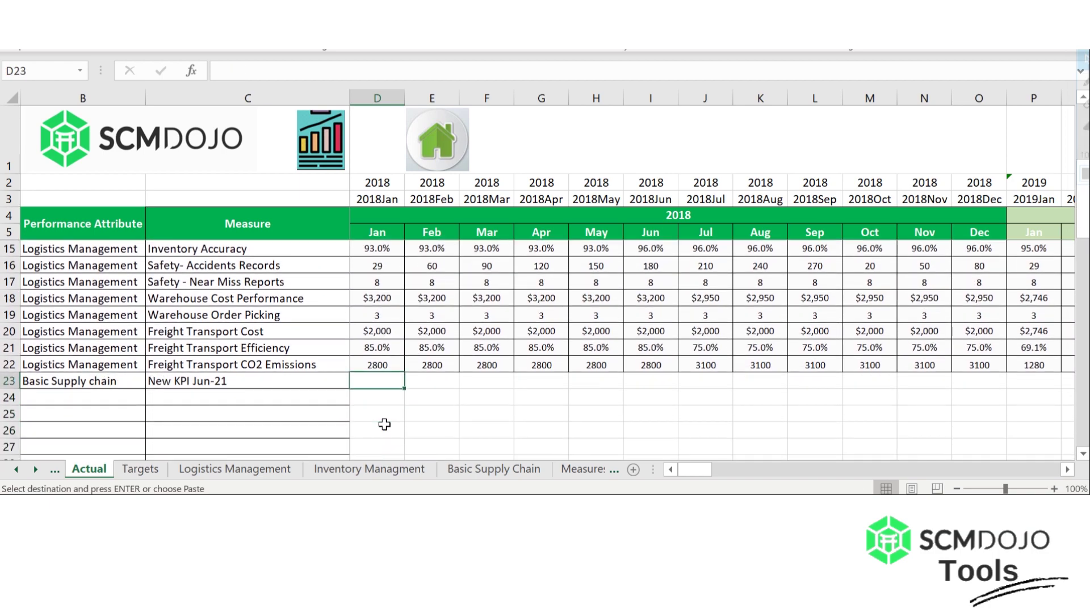
pyautogui.write('85')
pyautogui.hotkey('ctrl', 'Return')
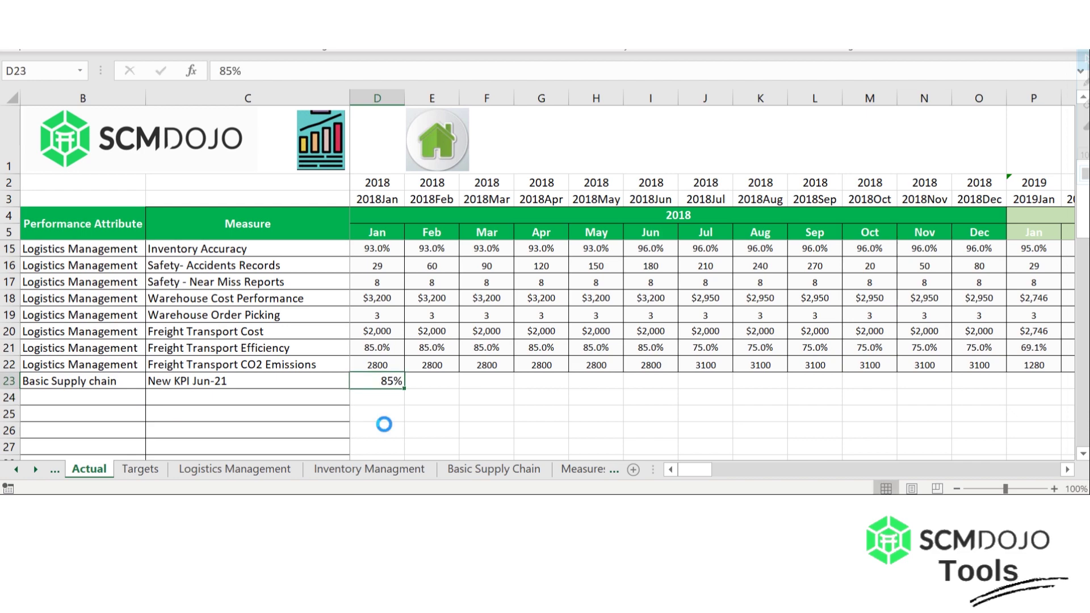
# Copy the January 2018 actual of New KPI Jun-21 across February to December 2018
pyautogui.hotkey('ctrl', 'c')
pyautogui.moveTo(425, 396); pyautogui.dragTo(964, 380)
pyautogui.hotkey('ctrl', 'v')
# Enter 95% as the January 2019 actual of New KPI Jun-21 and copy it across February to October 2019
pyautogui.click(1039, 379)
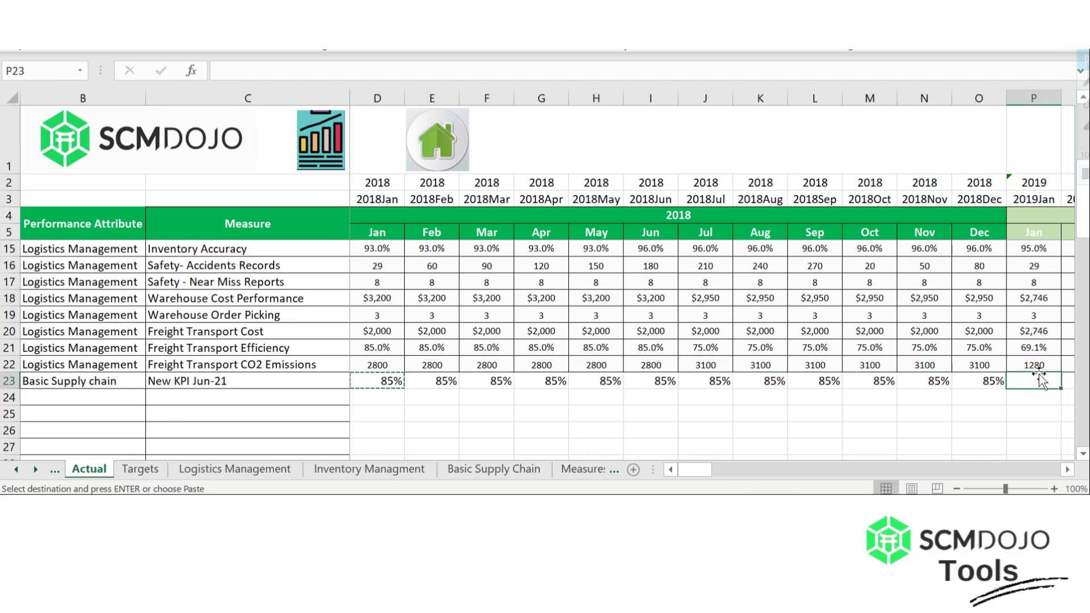
pyautogui.write('95%')
pyautogui.hotkey('ctrl', 'Return')
pyautogui.hotkey('ctrl', 'c')
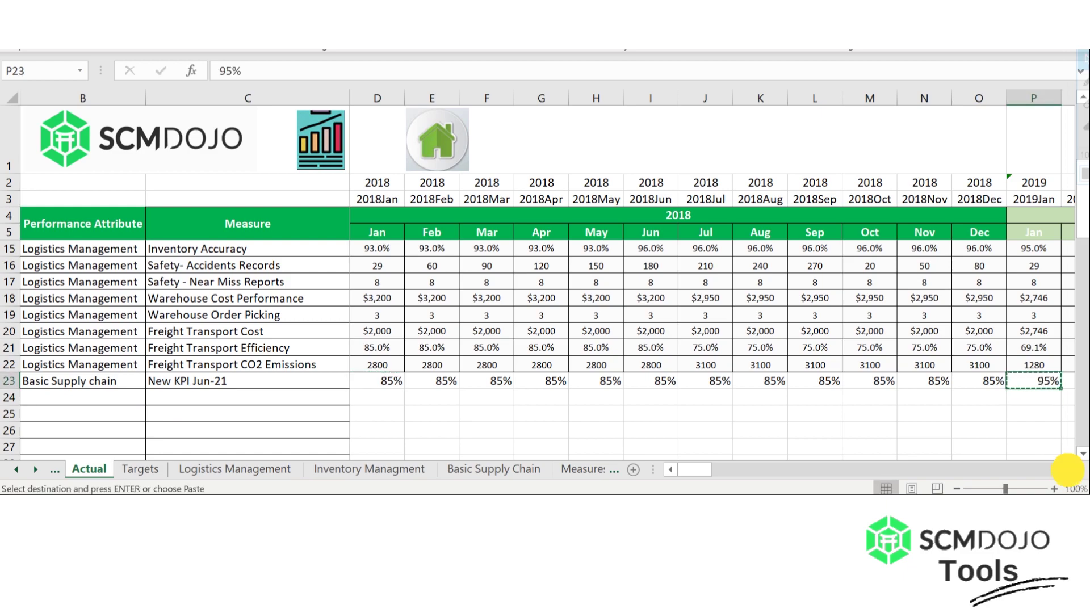
pyautogui.click(1067, 469)
pyautogui.click(1067, 469)
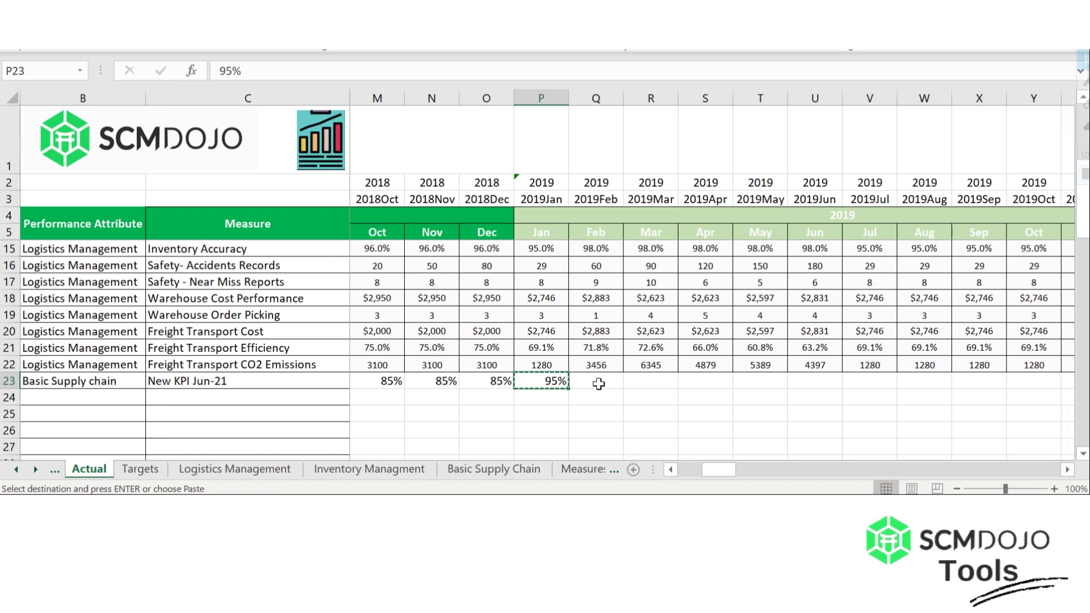
pyautogui.moveTo(596, 381); pyautogui.dragTo(1044, 380)
pyautogui.hotkey('ctrl', 'v')
# Enter 95% as the November and December 2019 actuals of New KPI Jun-21
pyautogui.press('Right')
pyautogui.press('Right')
pyautogui.press('Right')
pyautogui.press('Right')
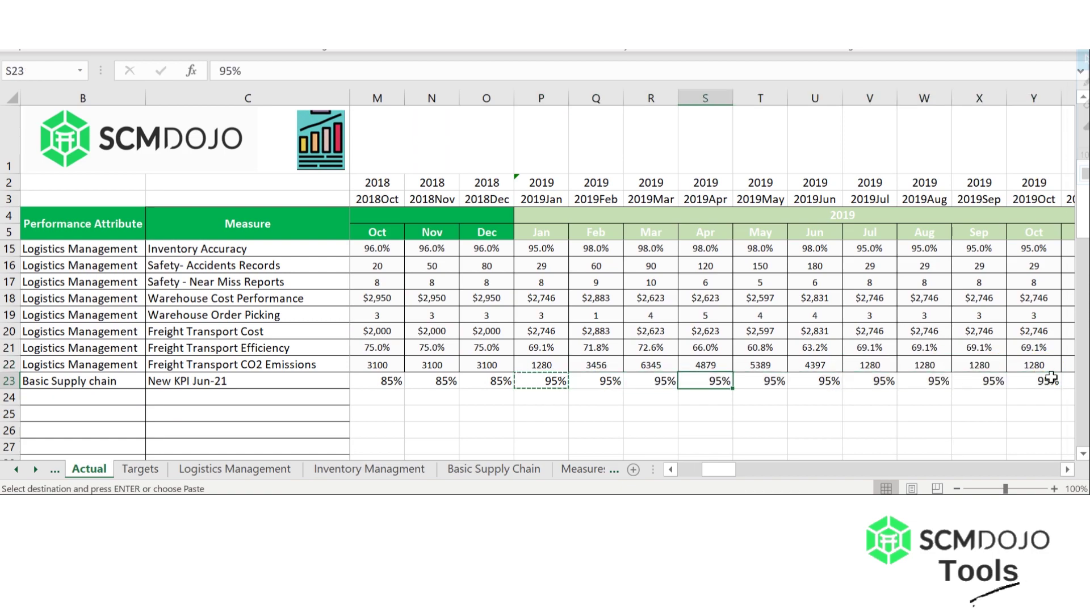
pyautogui.press('Right')
pyautogui.press('Right')
pyautogui.press('Right')
pyautogui.press('Right')
pyautogui.press('Right')
pyautogui.press('Right')
pyautogui.press('Left')
pyautogui.write('9')
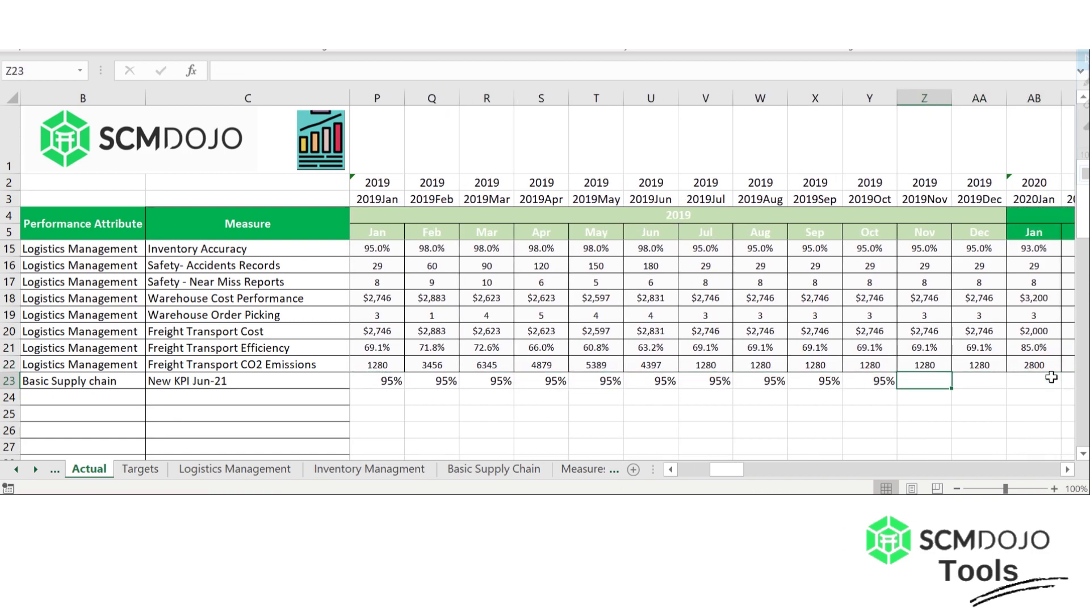
pyautogui.write('5%')
pyautogui.press('Right')
pyautogui.write('95%')
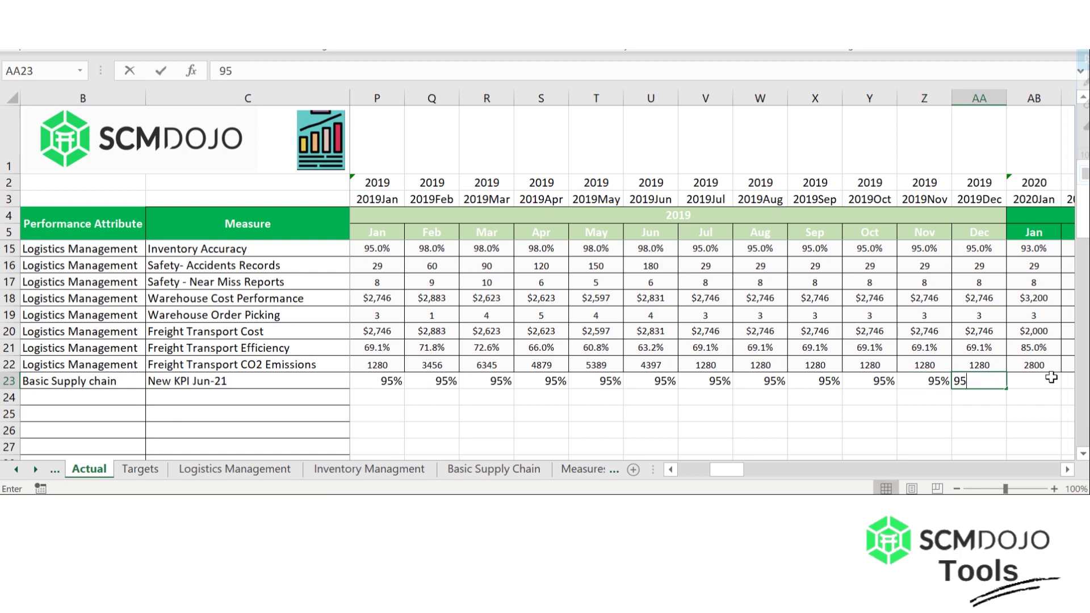
pyautogui.press('Return')
pyautogui.press('Up')
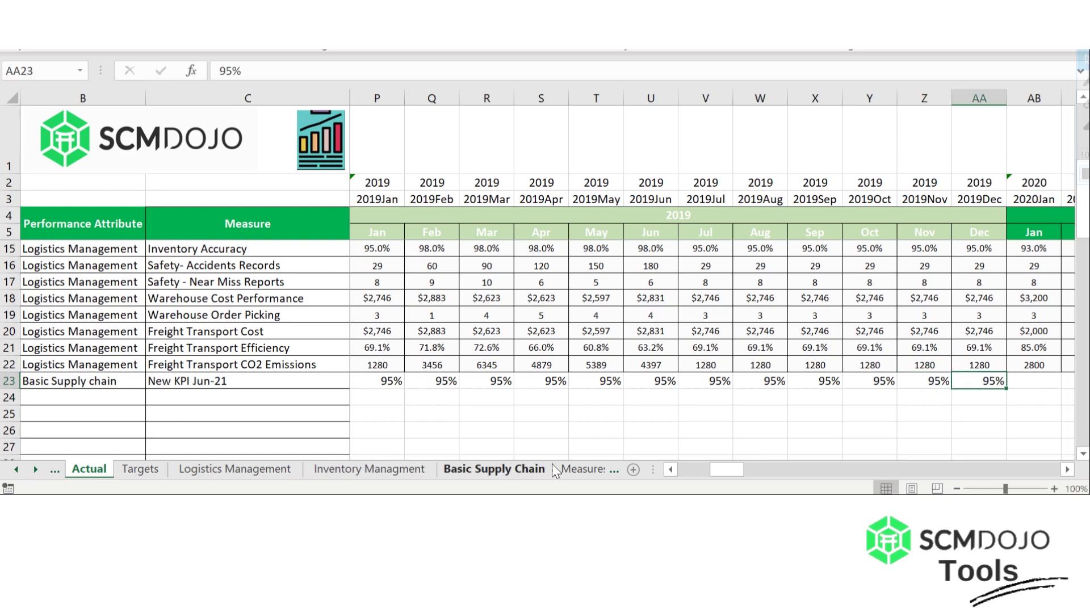
# Examine the New KPI Jun-21 chart near the end of the Basic Supply Chain dashboard
pyautogui.click(518, 471)
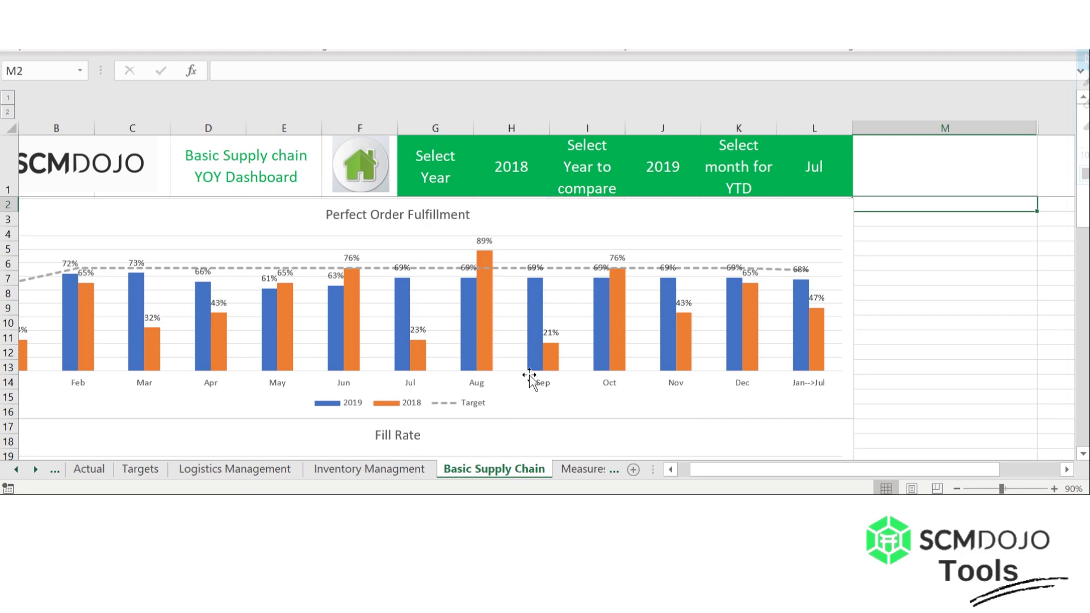
pyautogui.click(888, 363)
pyautogui.press('pagedown')
pyautogui.press('pagedown')
pyautogui.press('pagedown')
pyautogui.press('pagedown')
pyautogui.press('pagedown')
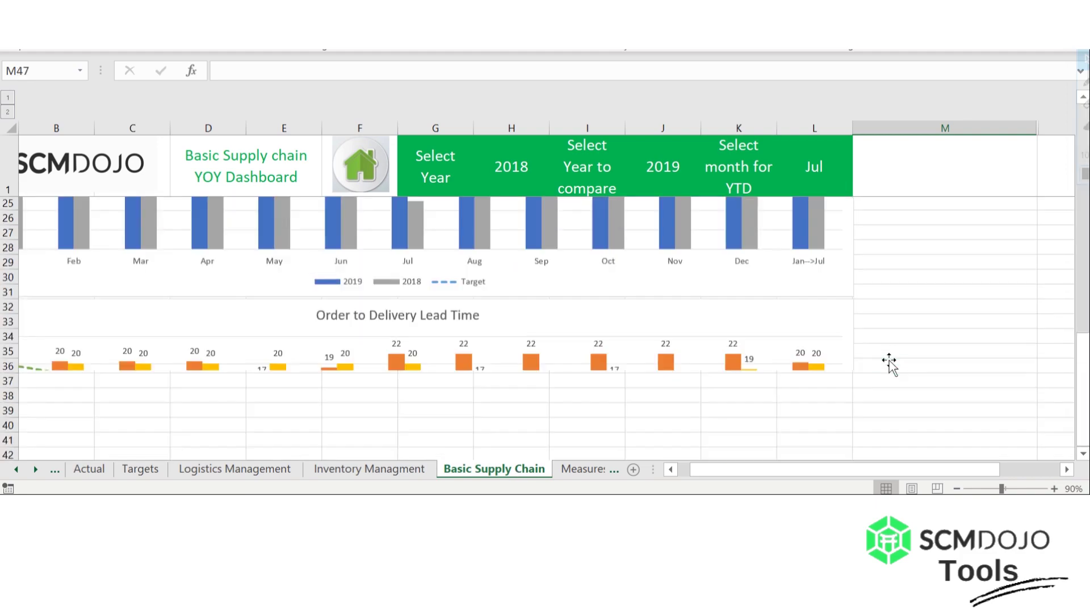
pyautogui.press('pagedown')
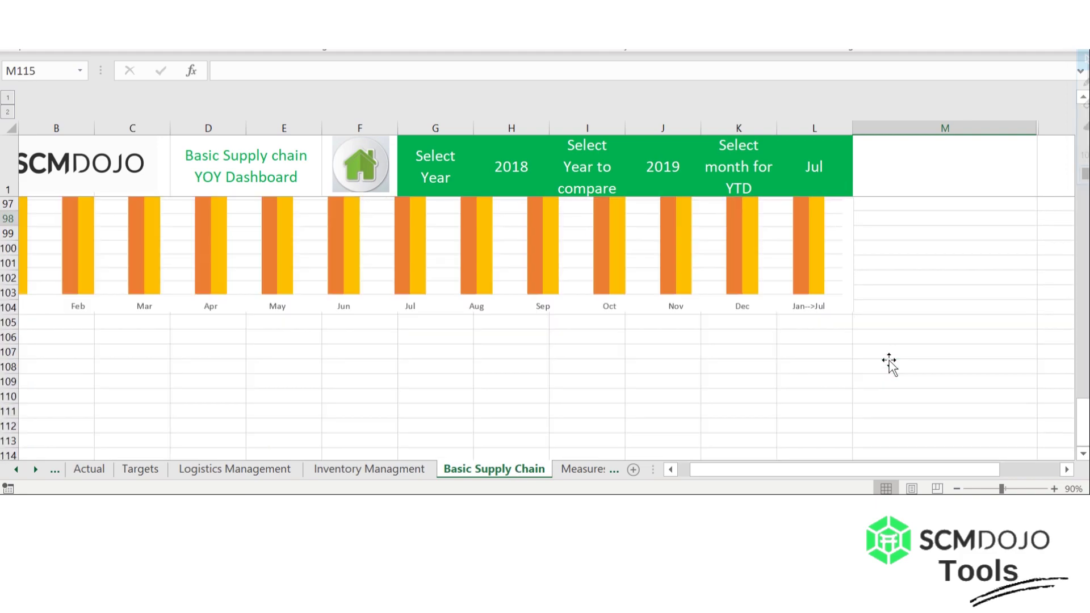
pyautogui.press('pageup')
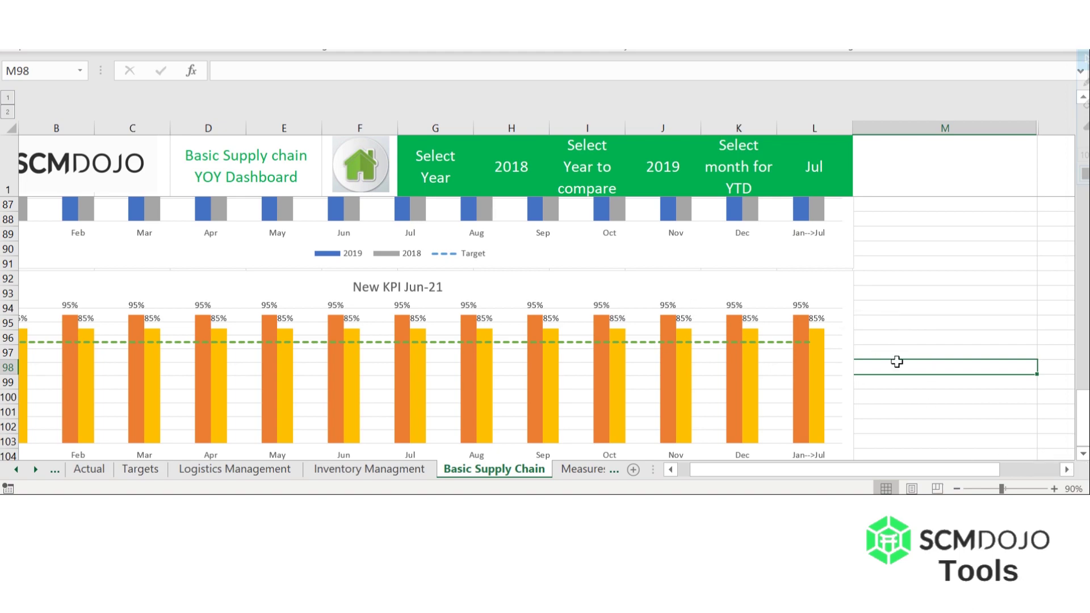
# Expand the chart data column group and examine the 2019, 2018 and Target rows of New KPI Jun-21
pyautogui.moveTo(921, 468); pyautogui.dragTo(921, 467)
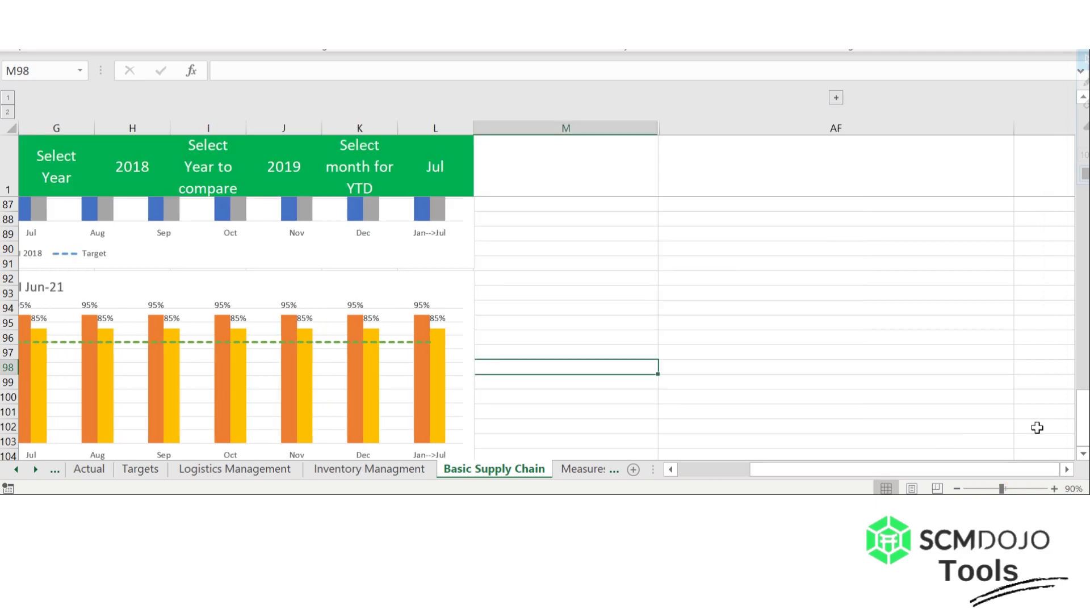
pyautogui.click(835, 97)
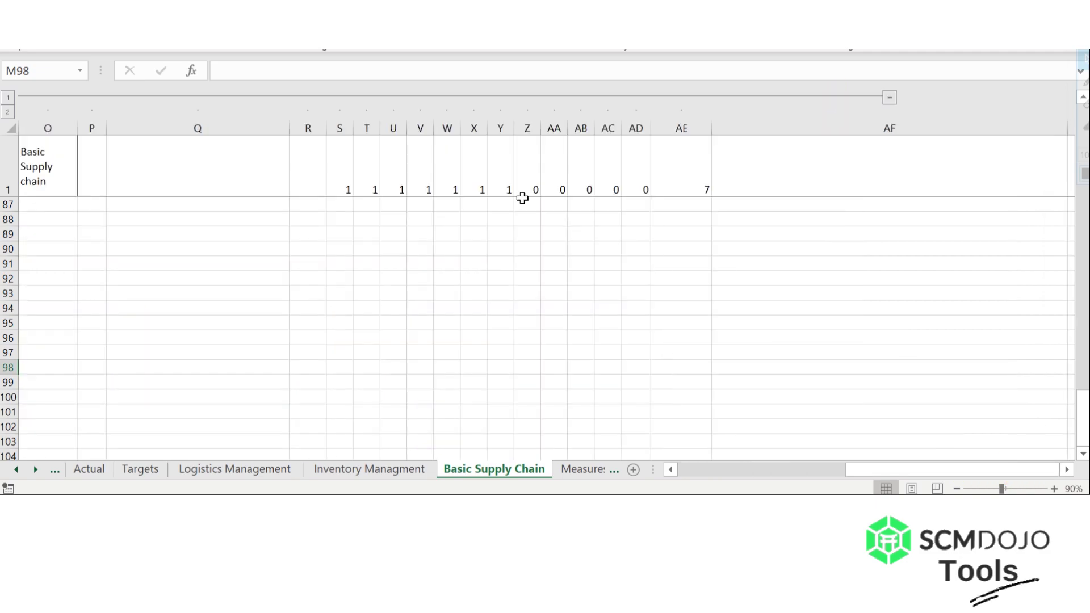
pyautogui.click(396, 179)
pyautogui.press('Down')
pyautogui.press('Down')
pyautogui.press('Down')
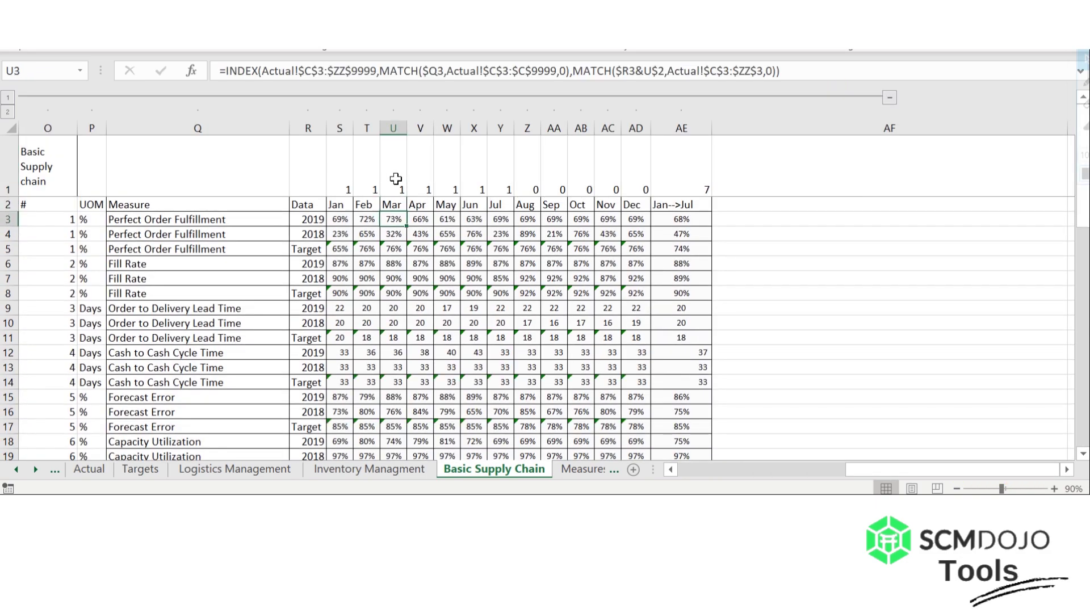
pyautogui.press('Down')
pyautogui.press('Down')
pyautogui.press('Down')
pyautogui.press('Down')
pyautogui.press('Down')
pyautogui.press('Down')
pyautogui.press('Down')
pyautogui.press('Down')
pyautogui.press('Down')
pyautogui.press('Down')
pyautogui.press('Down')
pyautogui.press('Down')
pyautogui.press('Down')
pyautogui.press('Down')
pyautogui.press('Down')
pyautogui.press('Down')
pyautogui.press('Down')
pyautogui.press('Down')
pyautogui.press('Down')
pyautogui.press('Down')
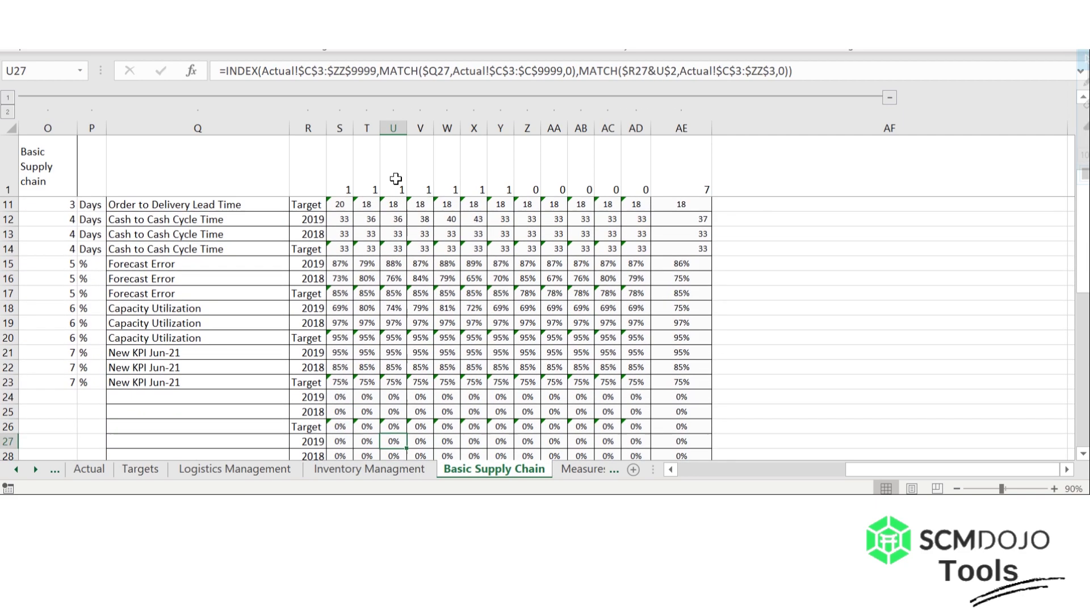
pyautogui.moveTo(351, 348)
pyautogui.mouseDown()
pyautogui.moveTo(693, 369)
pyautogui.moveTo(693, 381)
pyautogui.mouseUp()
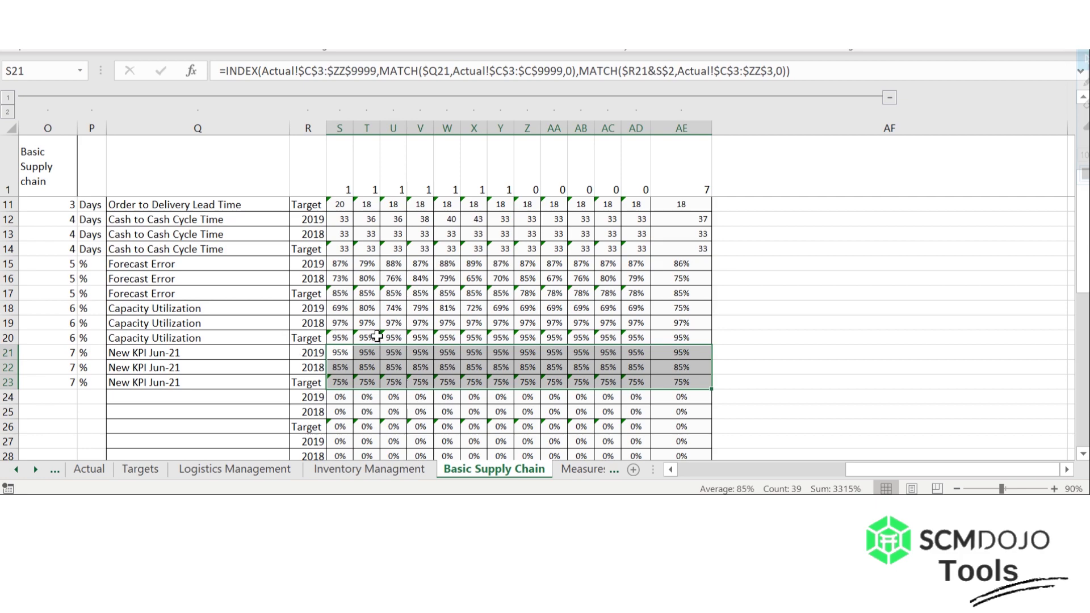
# Collapse the chart data column group and look through the dashboard charts down to those below New KPI Jun-21
pyautogui.click(700, 471)
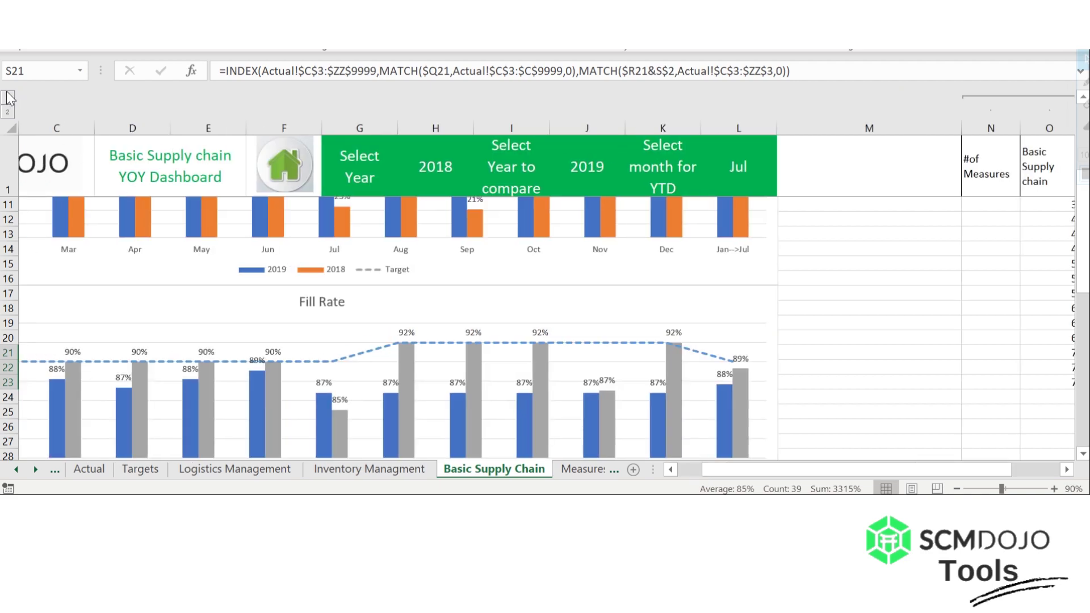
pyautogui.click(850, 384)
pyautogui.press('pagedown')
pyautogui.press('pagedown')
pyautogui.press('pagedown')
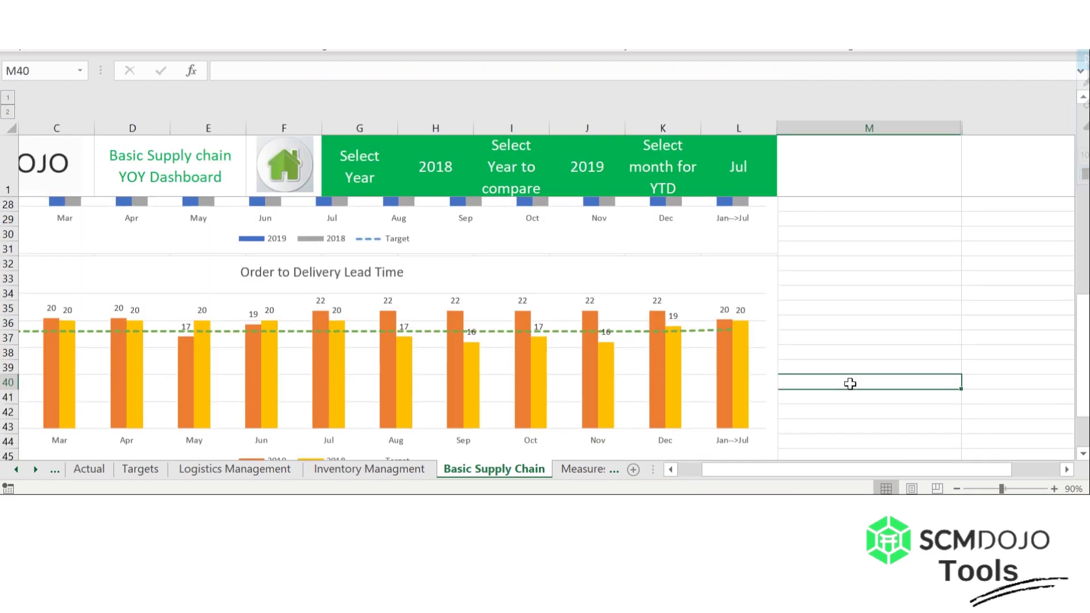
pyautogui.press('pagedown')
pyautogui.press('pagedown')
pyautogui.press('pagedown')
pyautogui.press('pagedown')
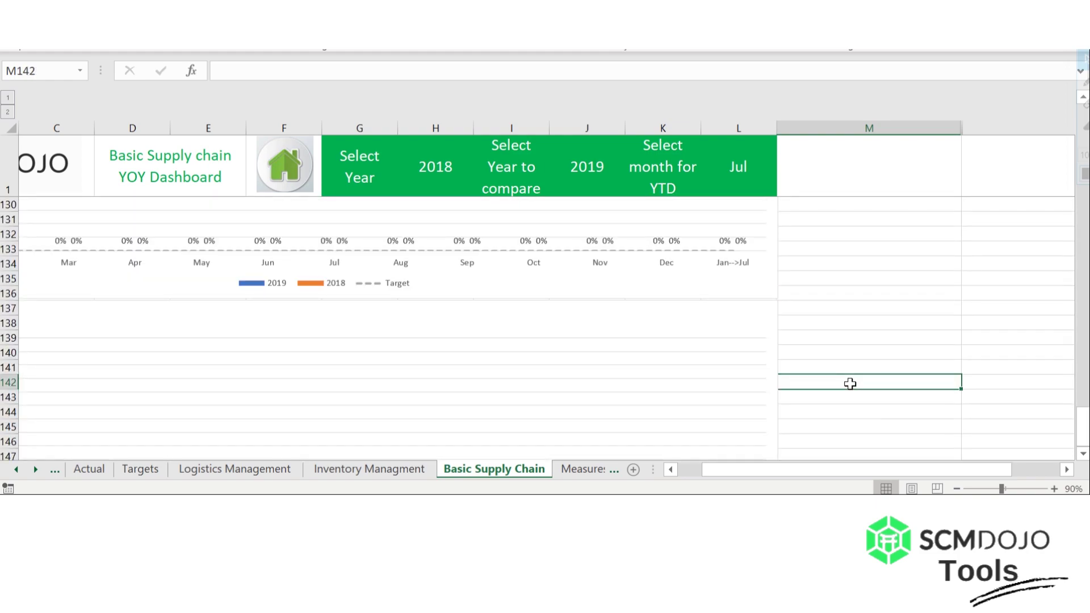
# Return to the first chart of the Basic Supply Chain dashboard and bring its full width into view from column A
pyautogui.press('pagedown')
pyautogui.press('pageup')
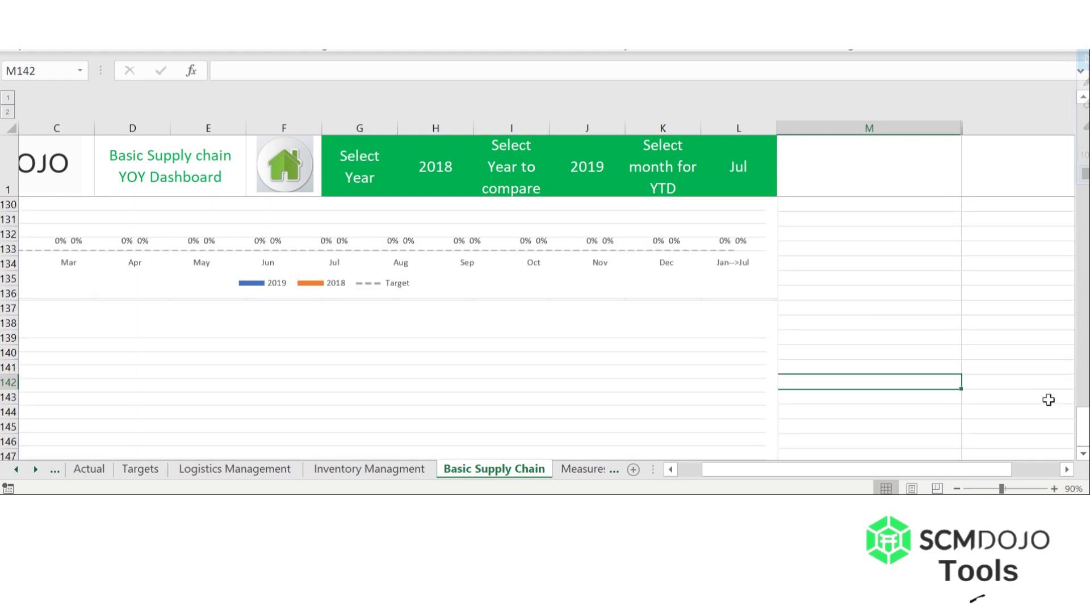
pyautogui.moveTo(1077, 414); pyautogui.dragTo(1077, 74)
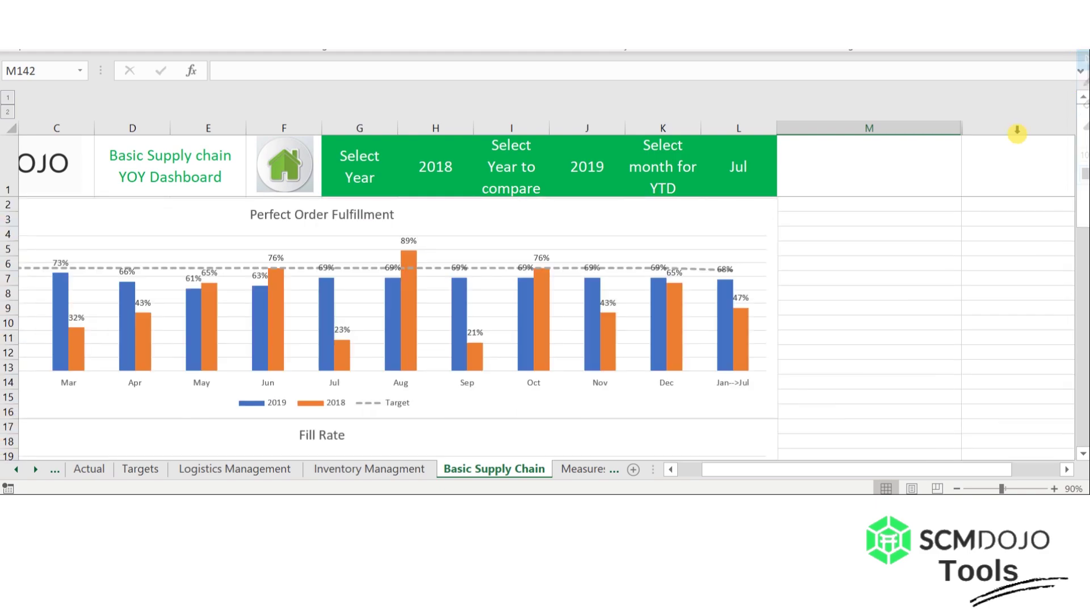
pyautogui.click(871, 336)
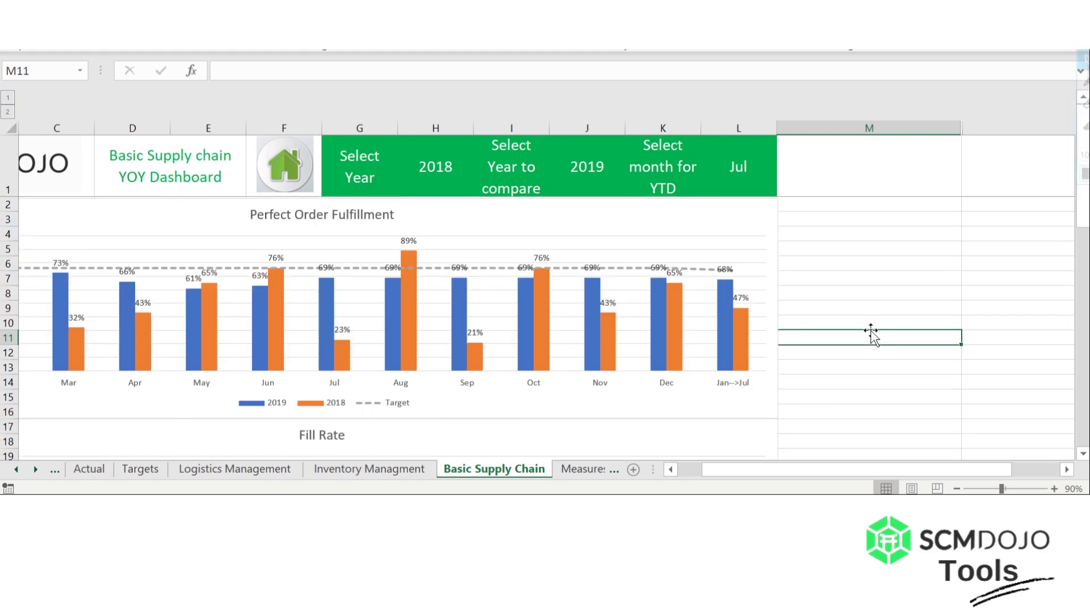
pyautogui.click(680, 468)
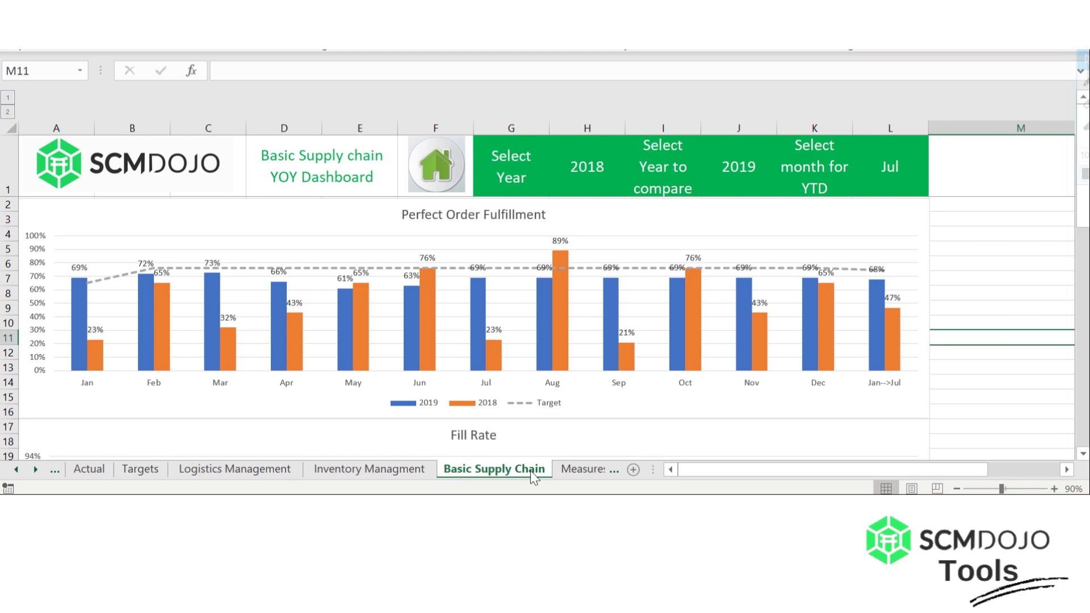
# Open the Measures sheet and highlight the whole Perfect Order Fulfillment entry at the start of the list
pyautogui.click(582, 470)
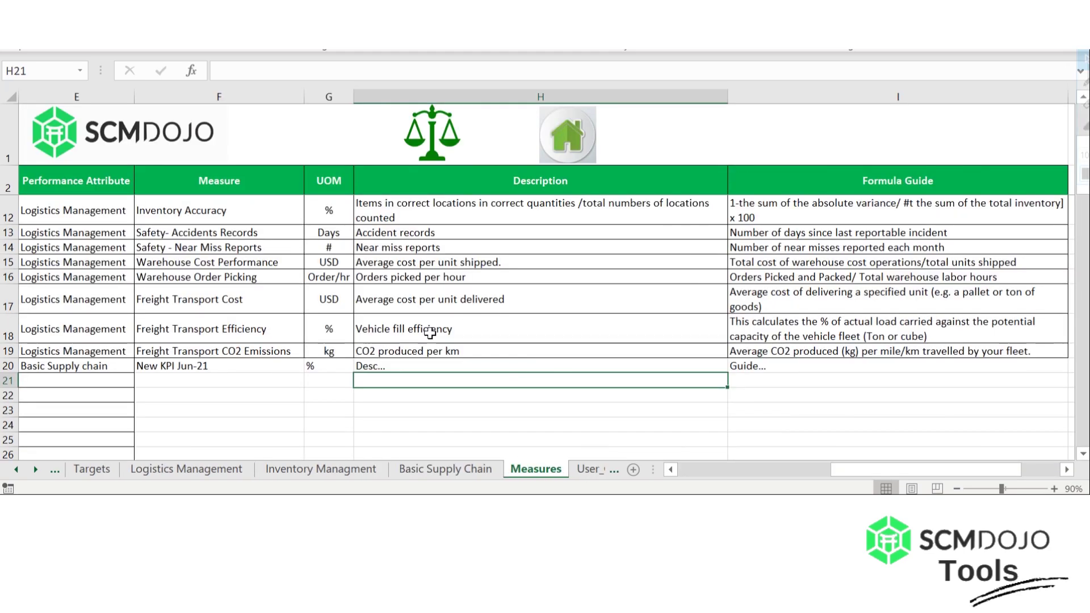
pyautogui.click(244, 191)
pyautogui.press('Down')
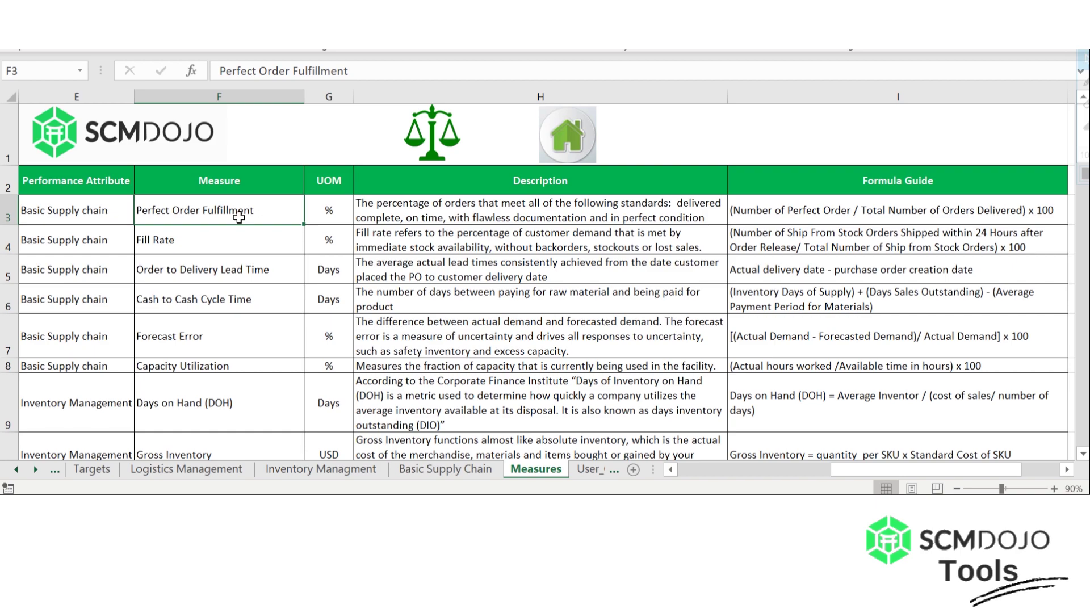
pyautogui.click(12, 215)
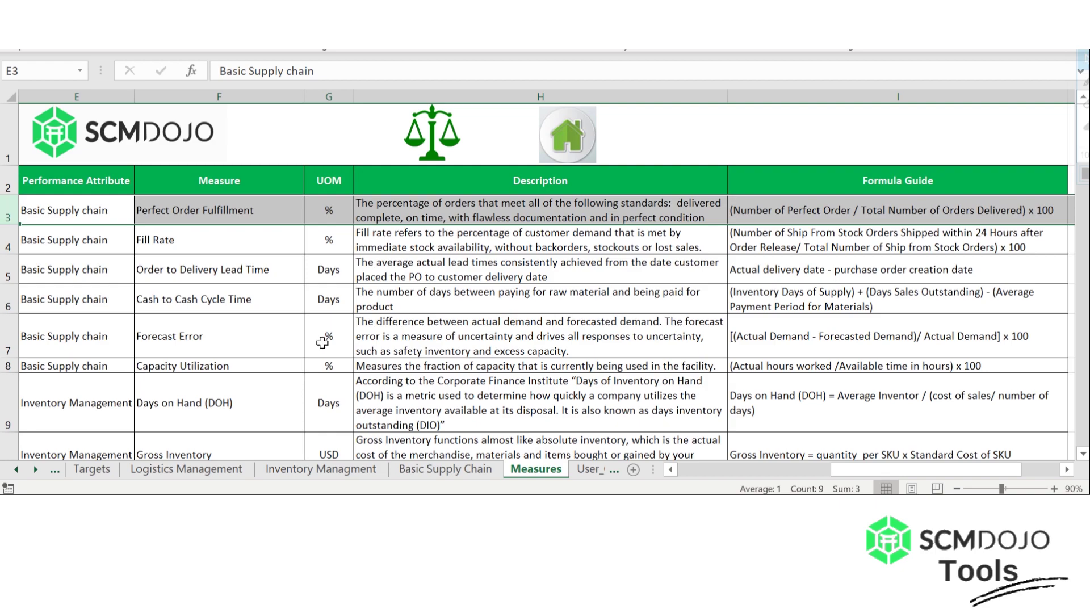
# Compare the Perfect Order Fulfillment chart on the Basic Supply Chain dashboard with the entries on the Targets and Actual sheets
pyautogui.click(438, 470)
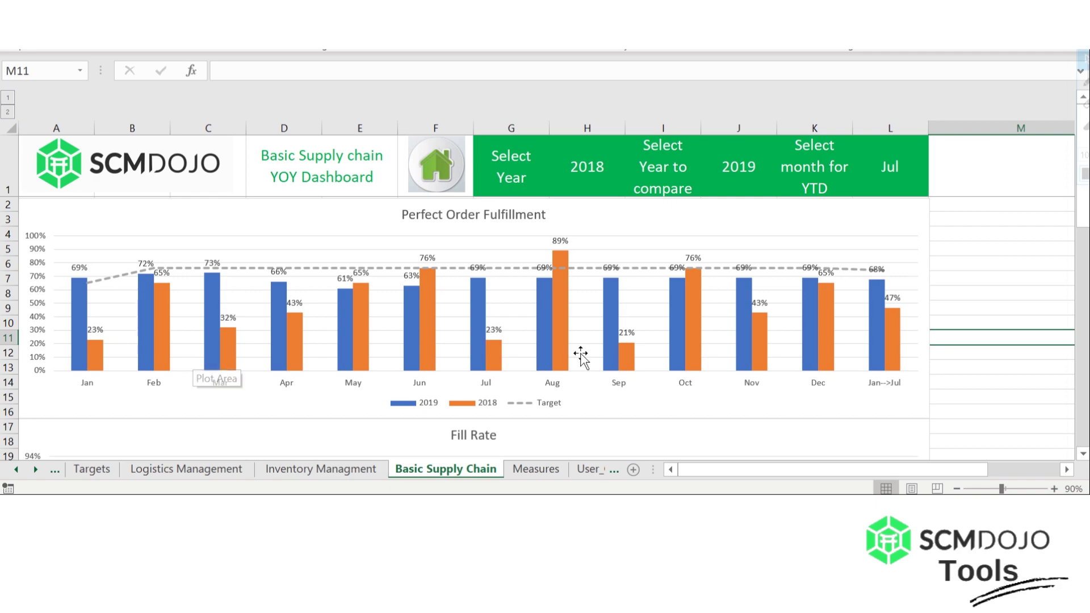
pyautogui.moveTo(767, 332)
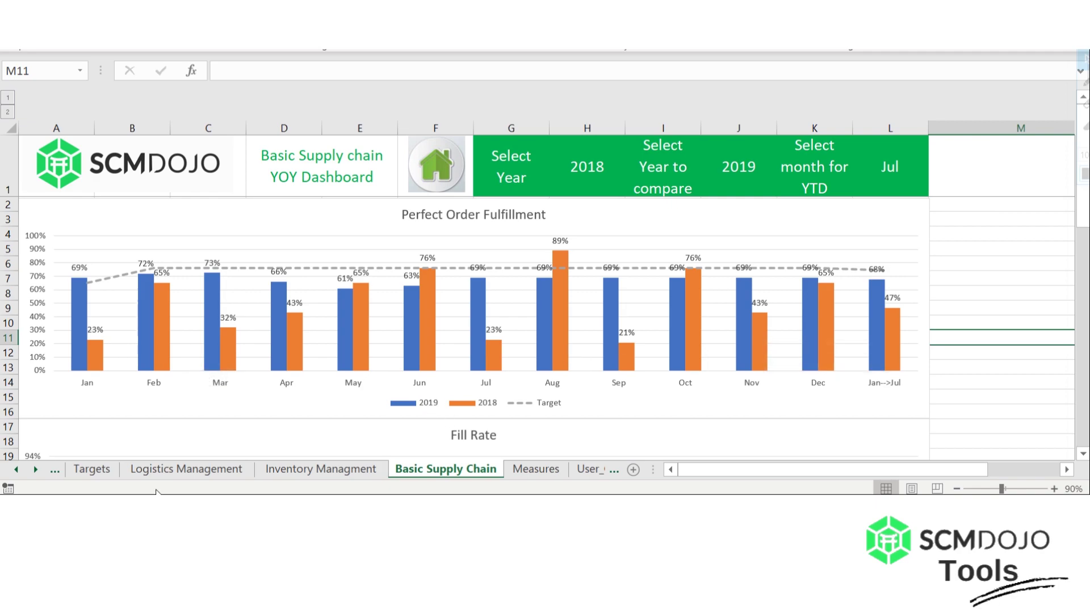
pyautogui.click(88, 469)
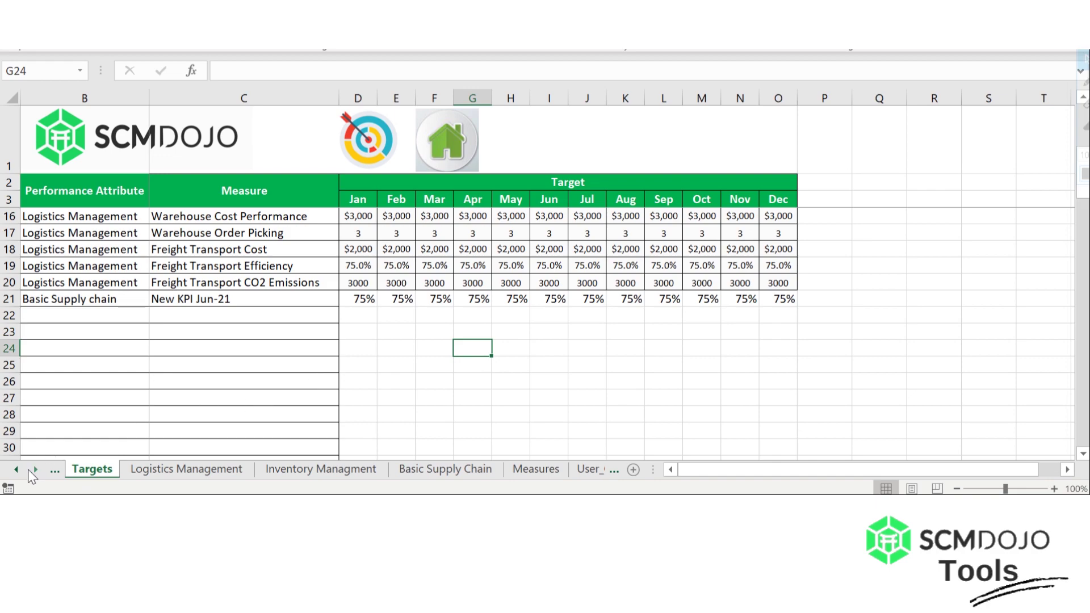
pyautogui.click(16, 469)
pyautogui.click(90, 468)
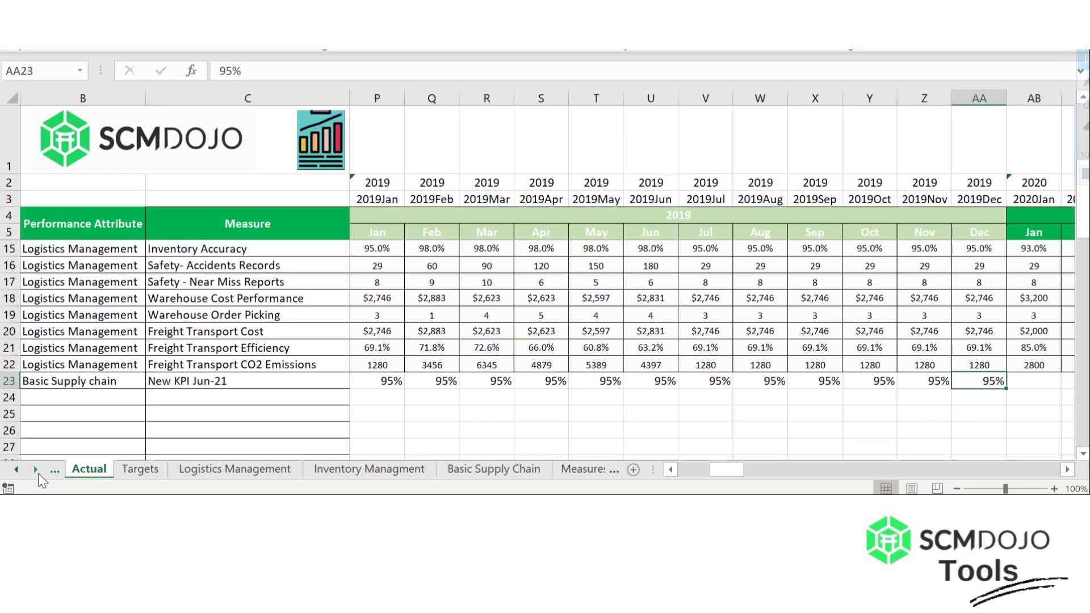
# Go back to the Measures sheet and highlight the New KPI Jun-21 entry from Performance Attribute through Formula Guide
pyautogui.click(35, 469)
pyautogui.click(35, 469)
pyautogui.click(482, 469)
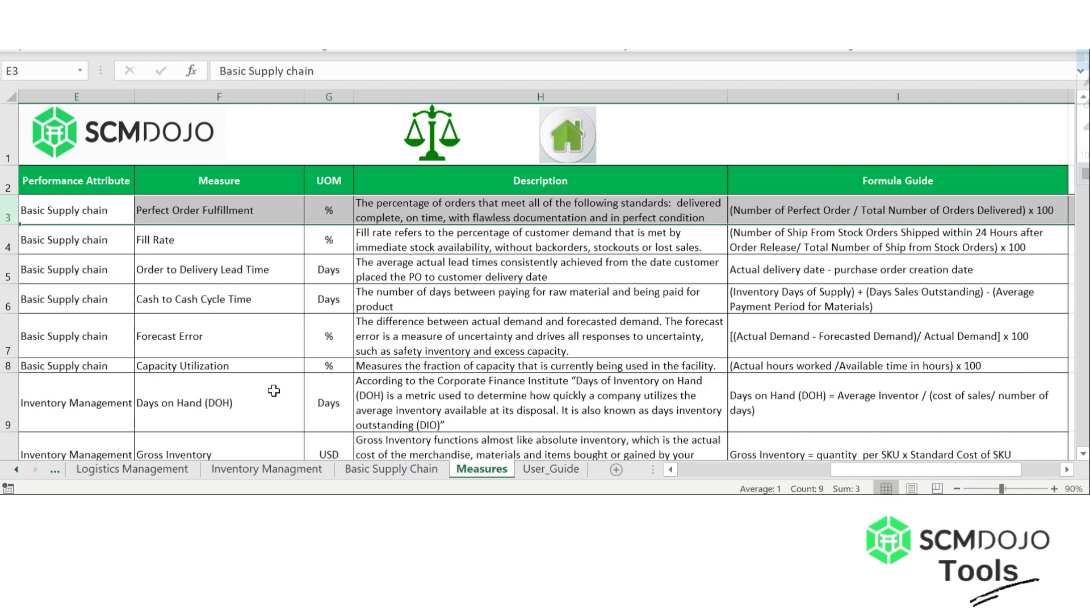
pyautogui.click(232, 387)
pyautogui.press('Down')
pyautogui.press('Down')
pyautogui.press('Down')
pyautogui.press('Down')
pyautogui.press('Down')
pyautogui.press('Down')
pyautogui.press('Down')
pyautogui.press('Down')
pyautogui.press('Down')
pyautogui.press('Down')
pyautogui.press('Down')
pyautogui.press('Down')
pyautogui.press('Down')
pyautogui.press('Down')
pyautogui.press('Down')
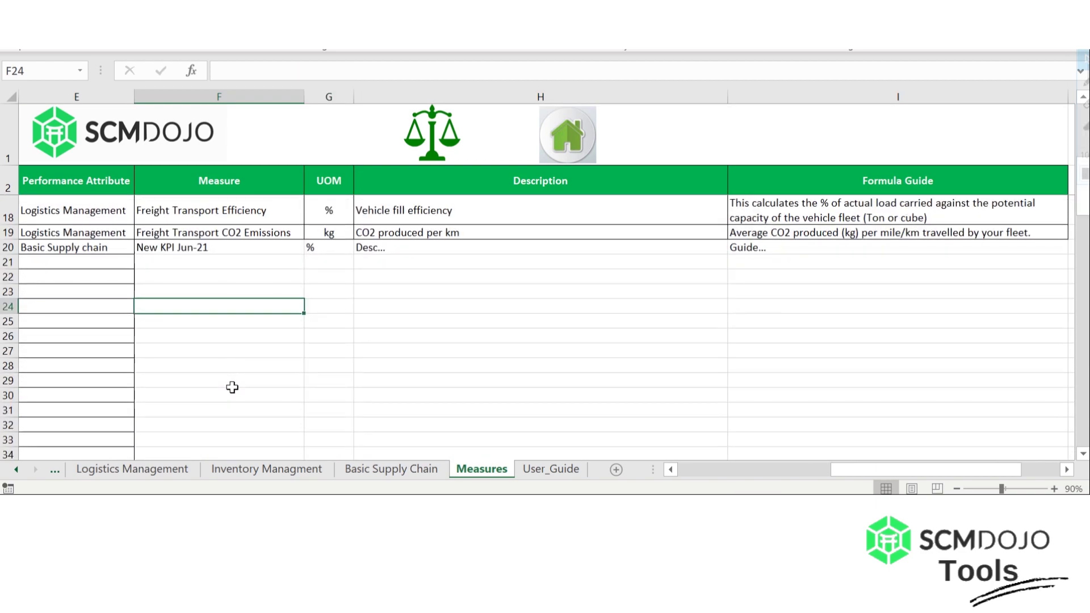
pyautogui.click(222, 248)
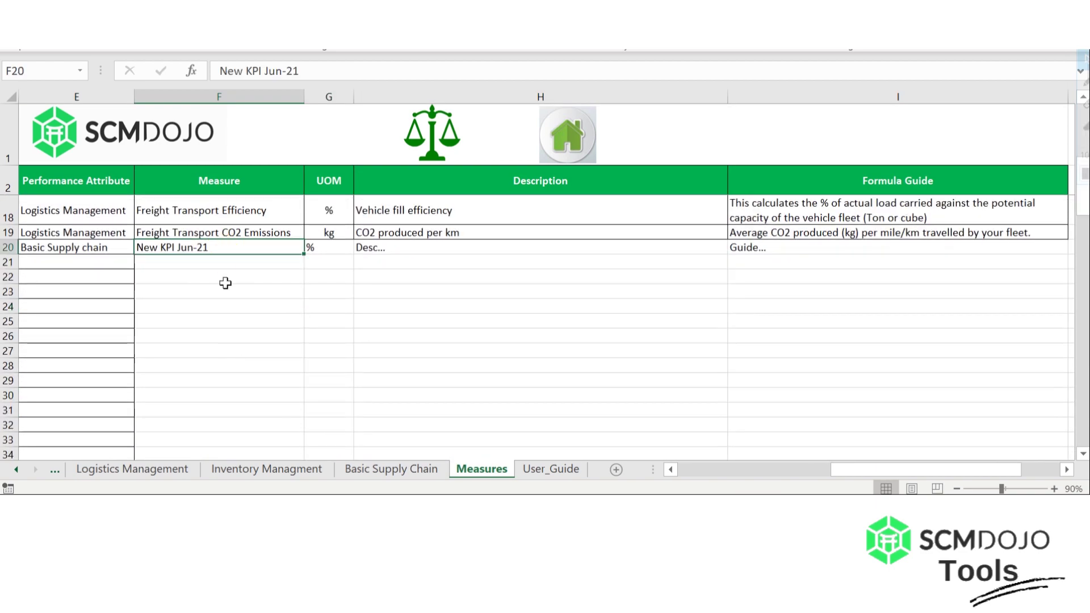
pyautogui.moveTo(80, 247); pyautogui.dragTo(738, 248)
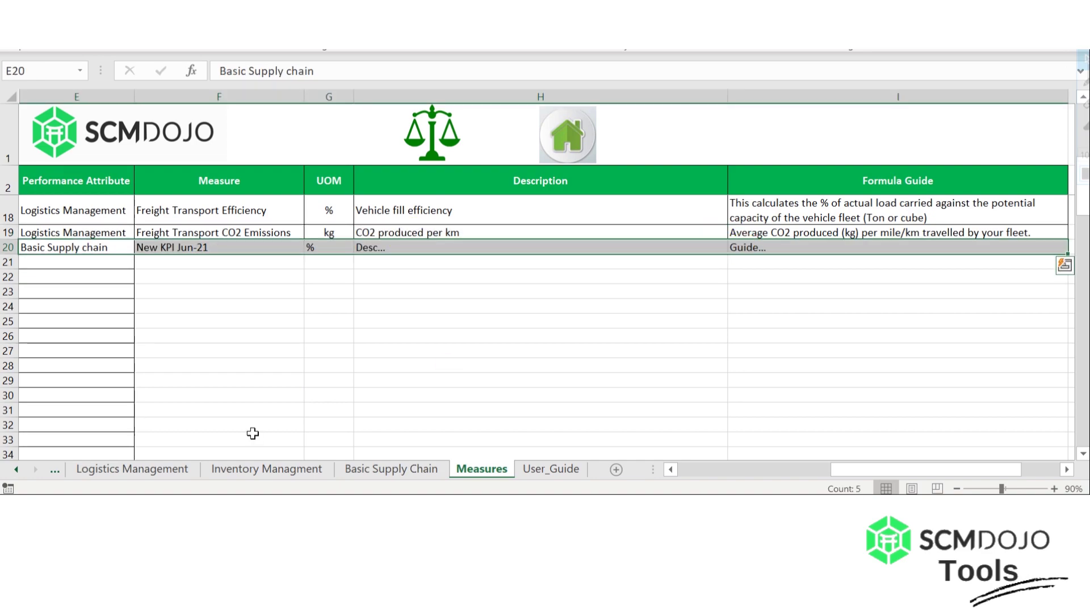
# Revisit the Targets and Actual sheets and finish on the workbook's Home sheet
pyautogui.click(15, 469)
pyautogui.click(14, 469)
pyautogui.click(186, 469)
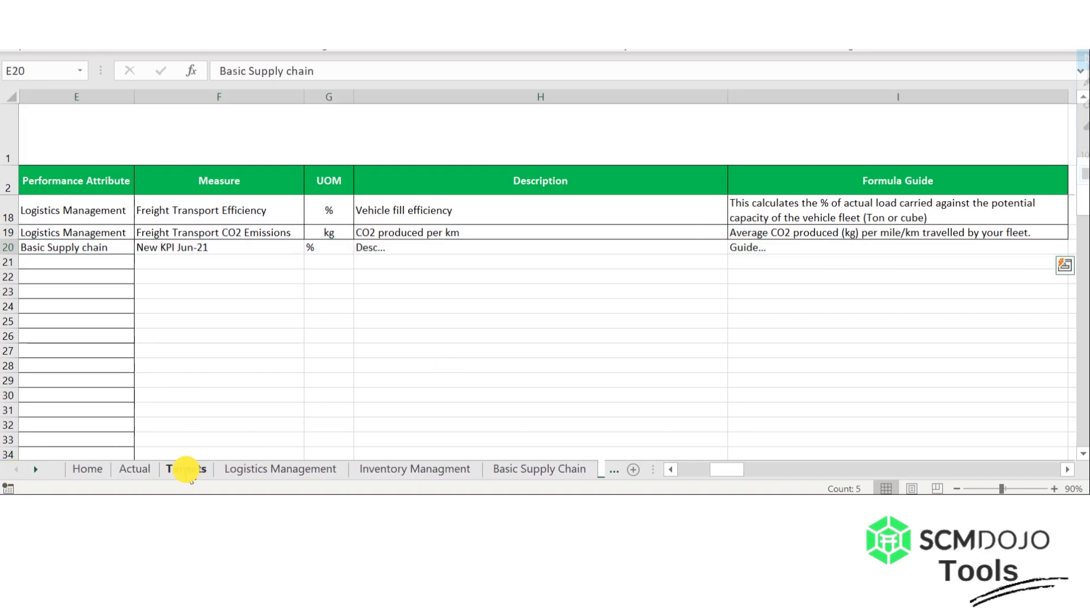
pyautogui.click(139, 470)
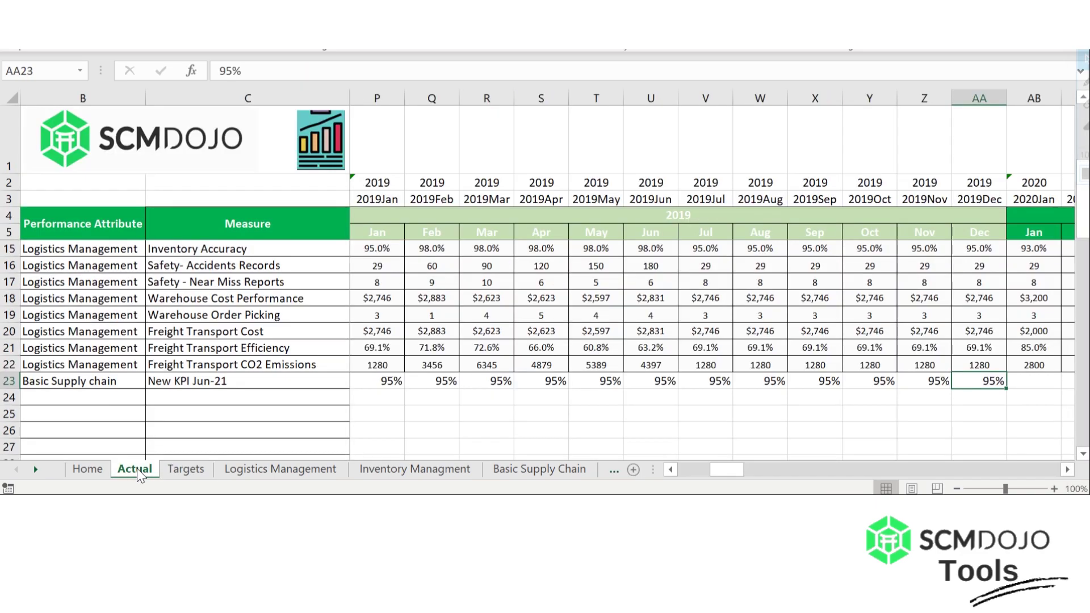
pyautogui.click(88, 470)
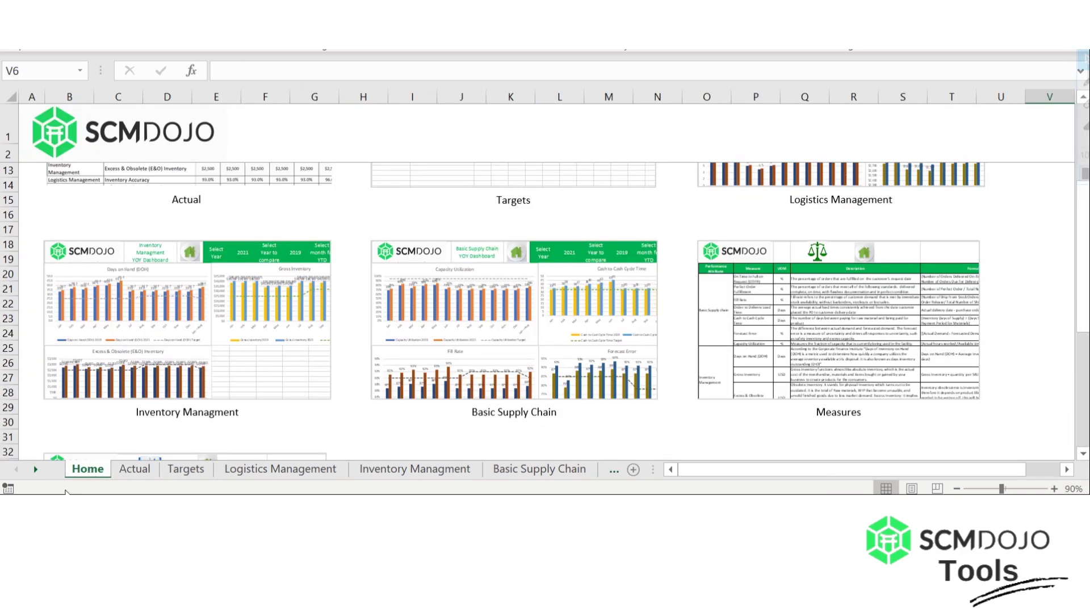